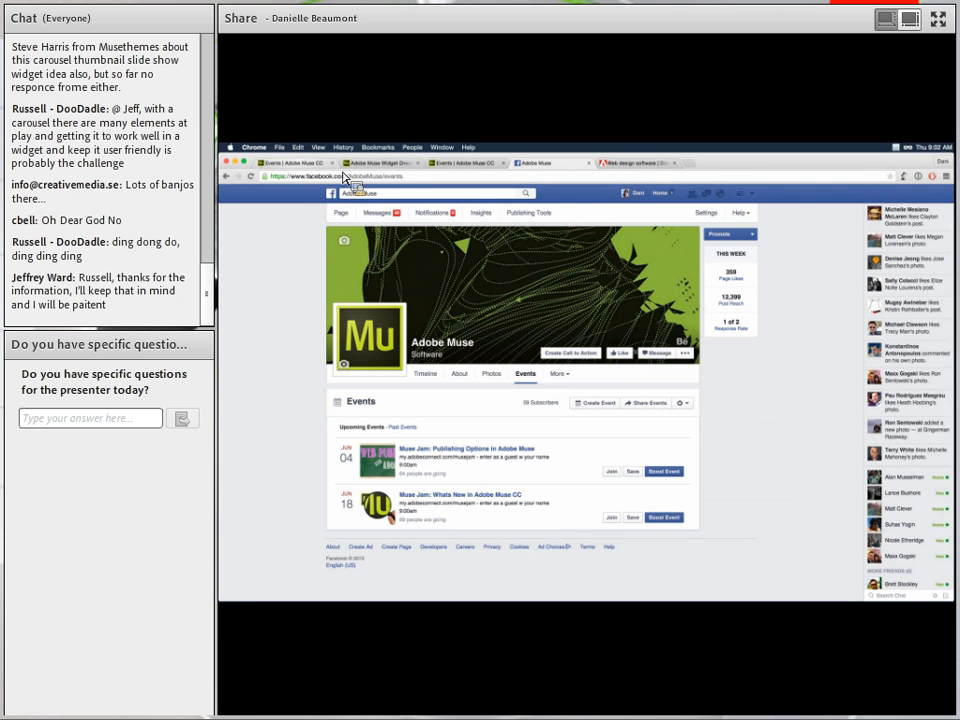
# Go from the Adobe Muse Events tab to the muse.adobe.com Tutorials page.
pyautogui.click(303, 166)
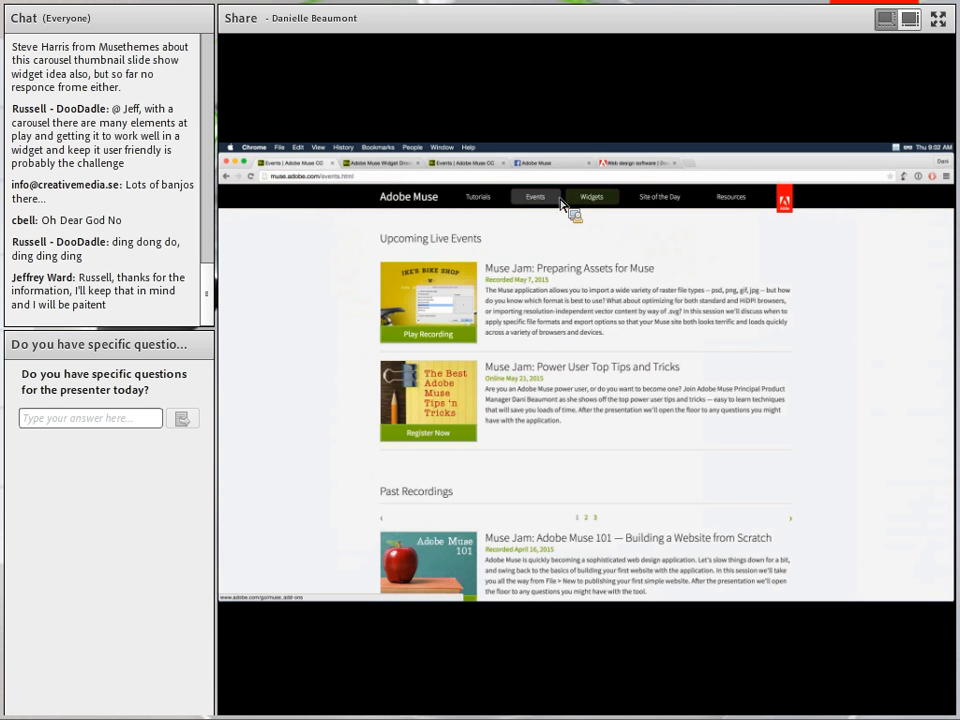
pyautogui.click(488, 198)
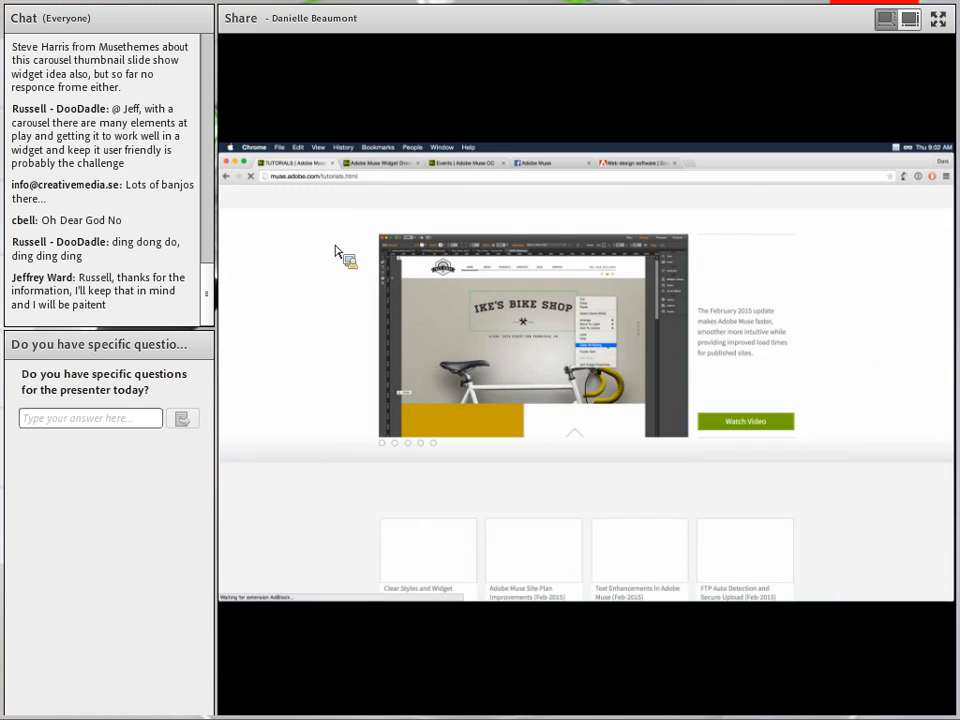
# Scroll through the Muse tutorials thumbnails on the Tutorials page.
pyautogui.scroll(-5, 325, 256)
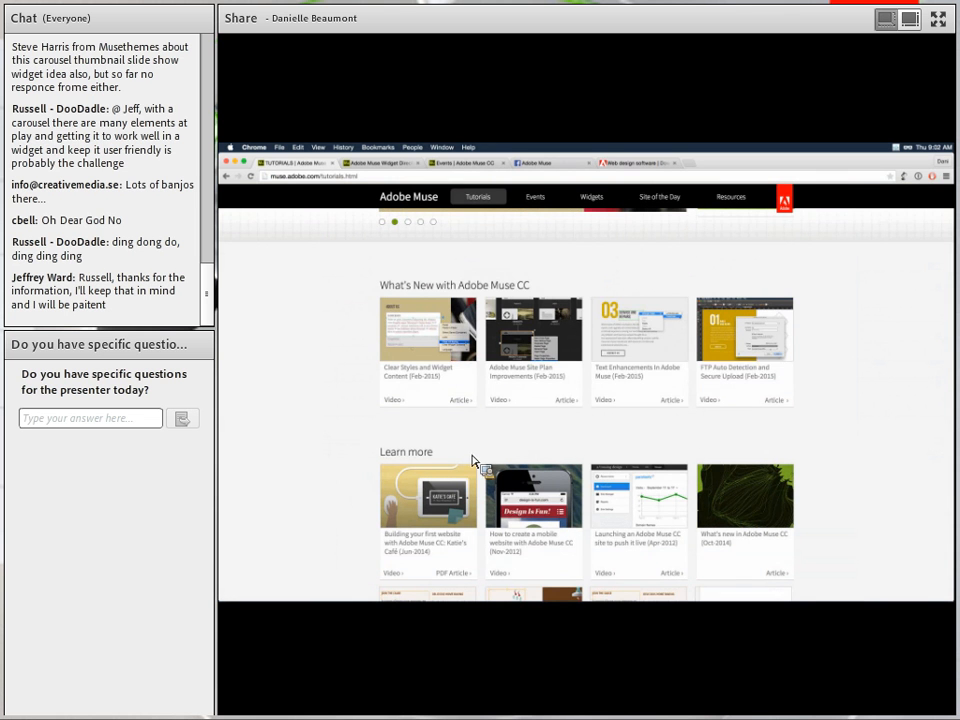
pyautogui.scroll(-3, 474, 461)
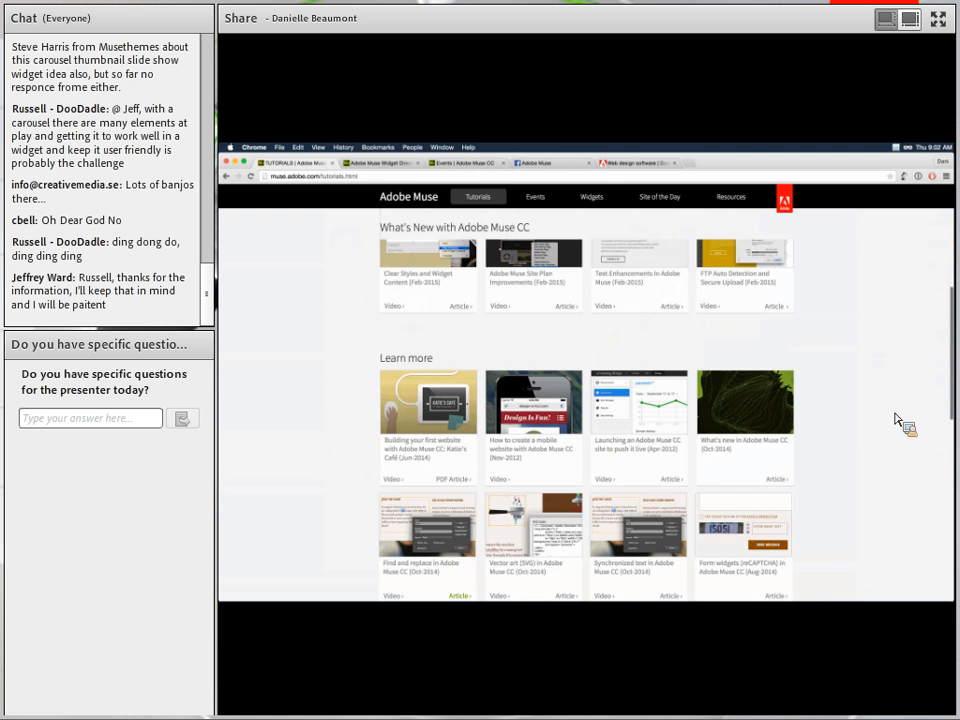
pyautogui.scroll(-6, 900, 422)
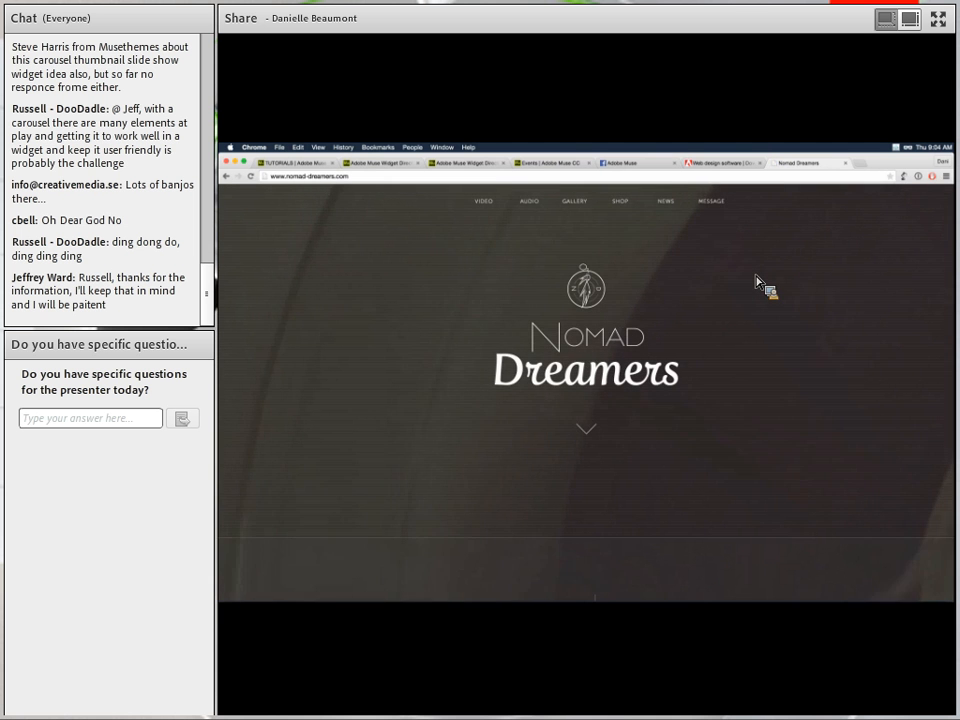
# Show Nomad Dreamers' Background Video Widget section, then select its site address and switch apps.
pyautogui.scroll(-5, 757, 282)
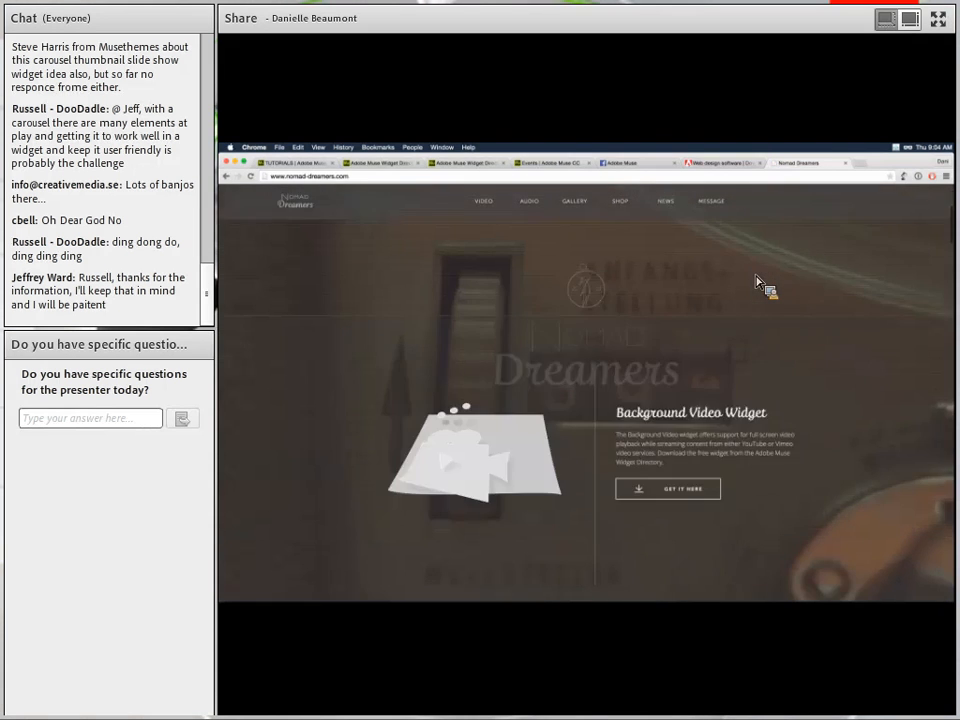
pyautogui.scroll(-3, 757, 282)
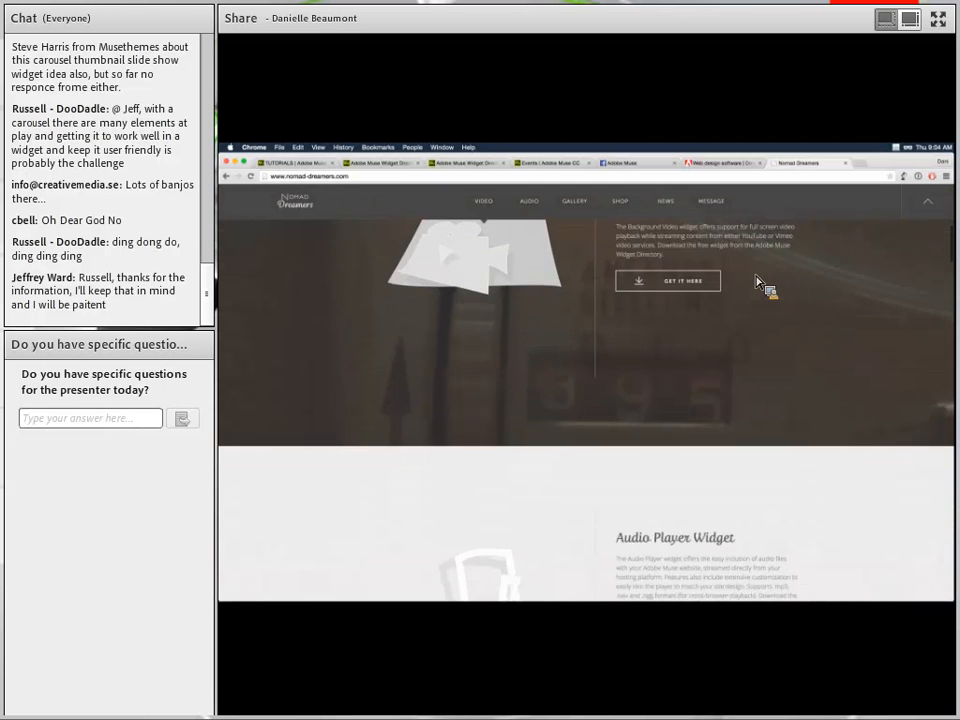
pyautogui.scroll(4, 757, 285)
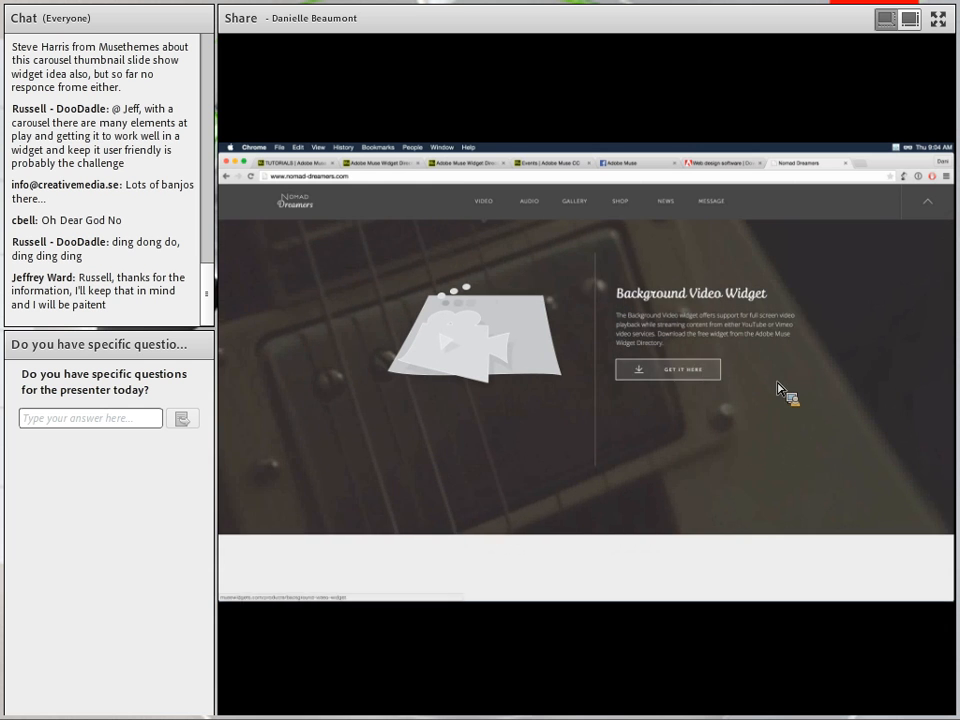
pyautogui.click(418, 180)
pyautogui.press('super+c')
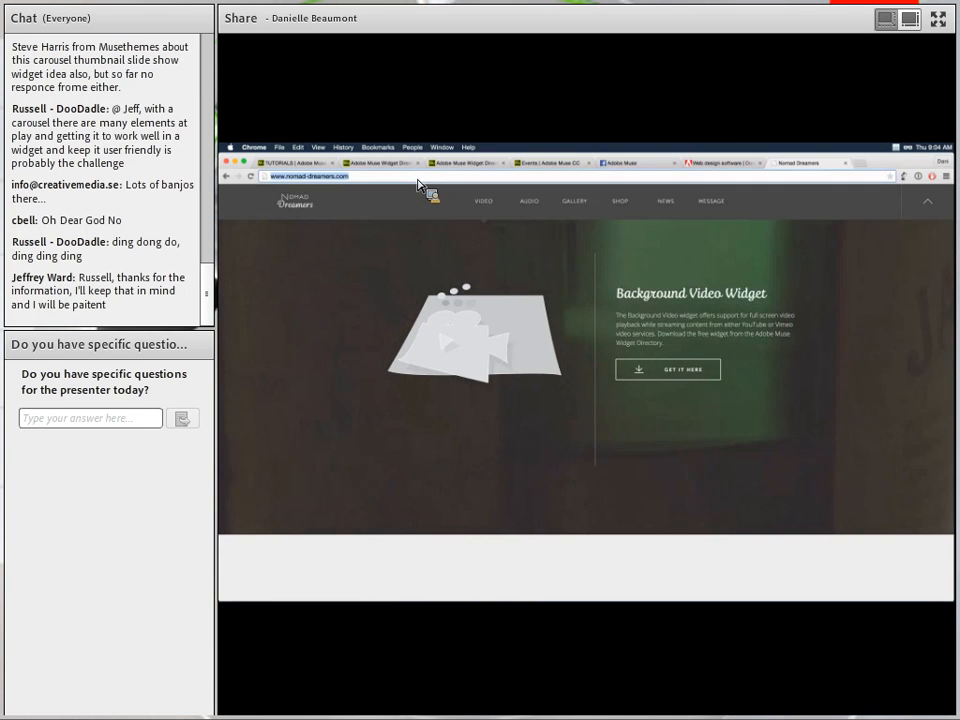
pyautogui.press('super+Tab')
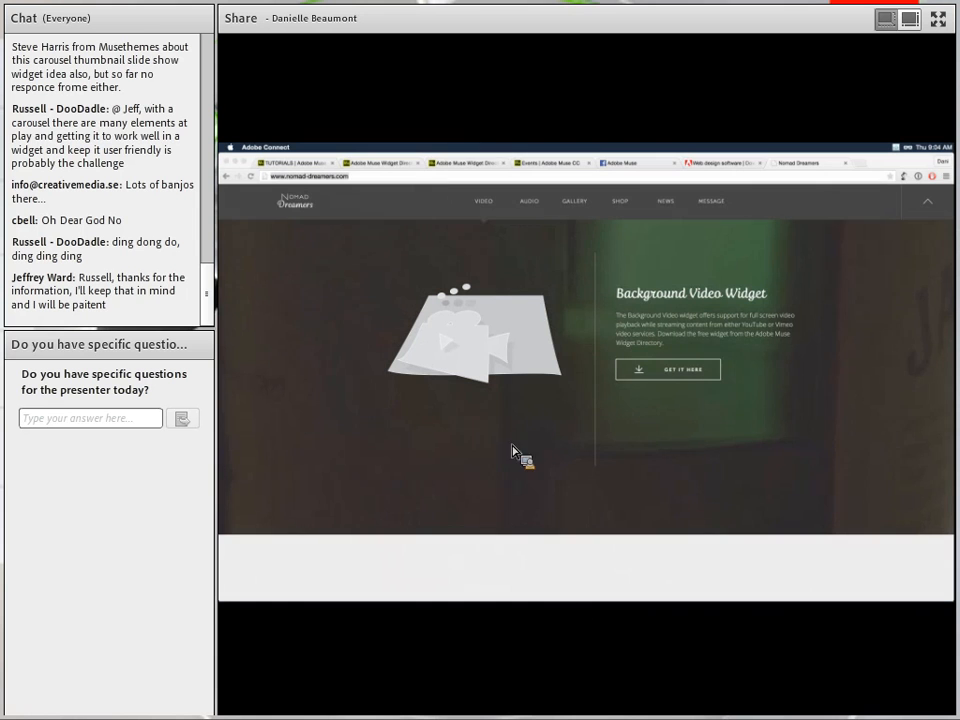
pyautogui.moveTo(685, 606)
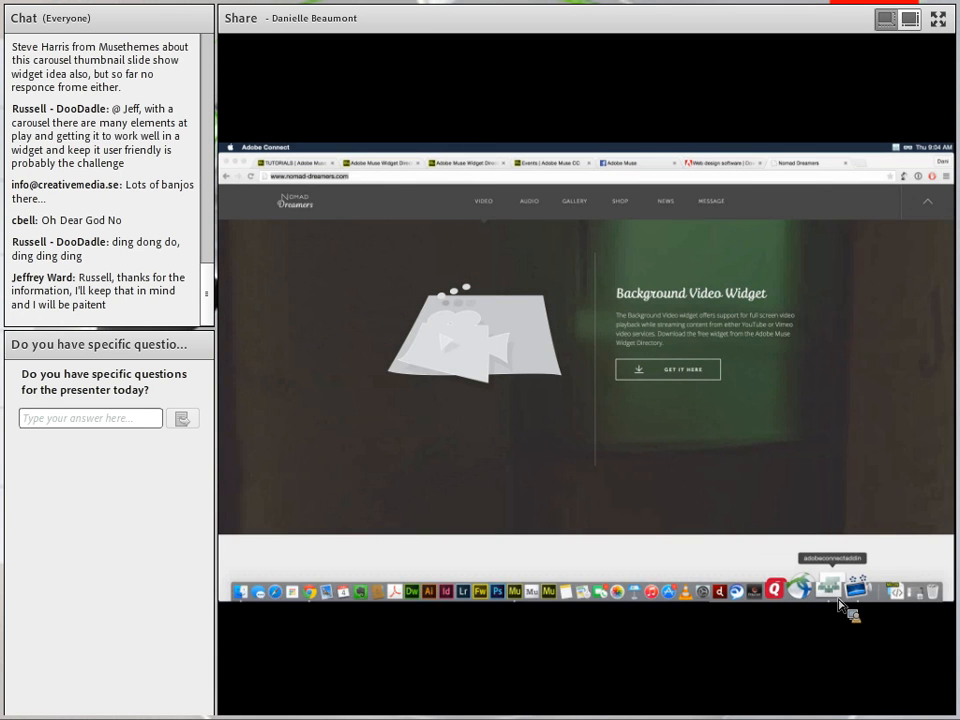
pyautogui.click(828, 600)
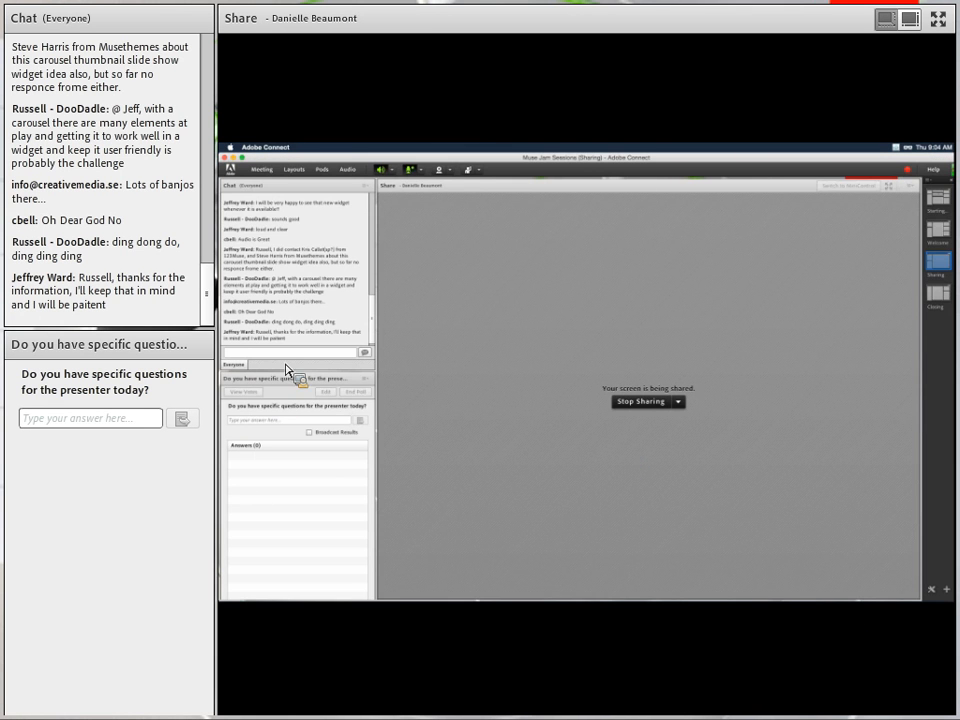
pyautogui.click(286, 354)
pyautogui.press('super+v')
pyautogui.press('Return')
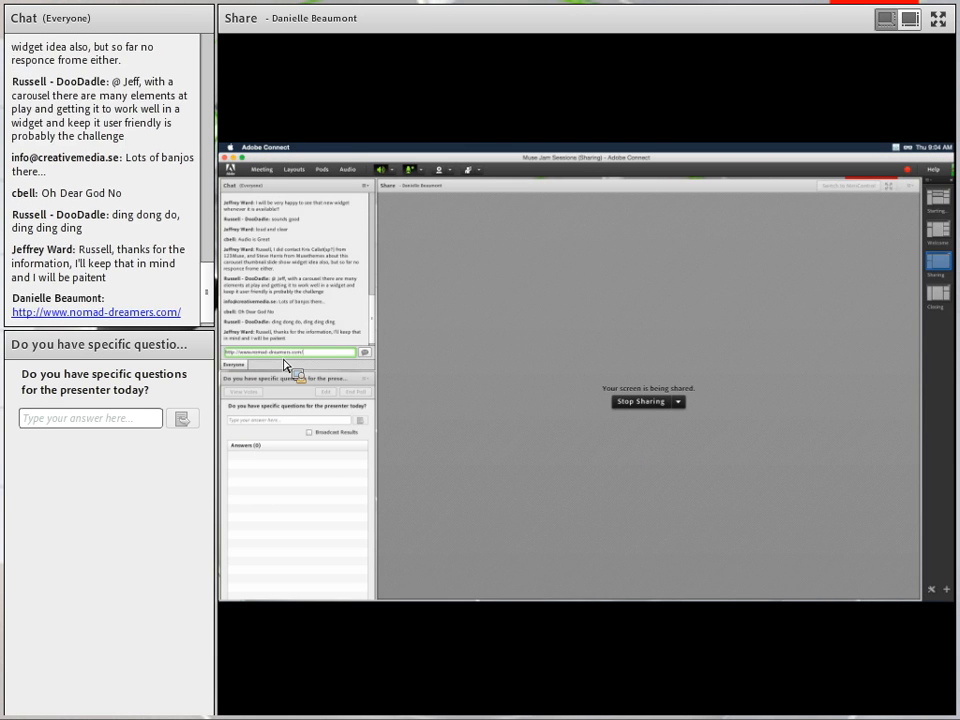
pyautogui.click(240, 160)
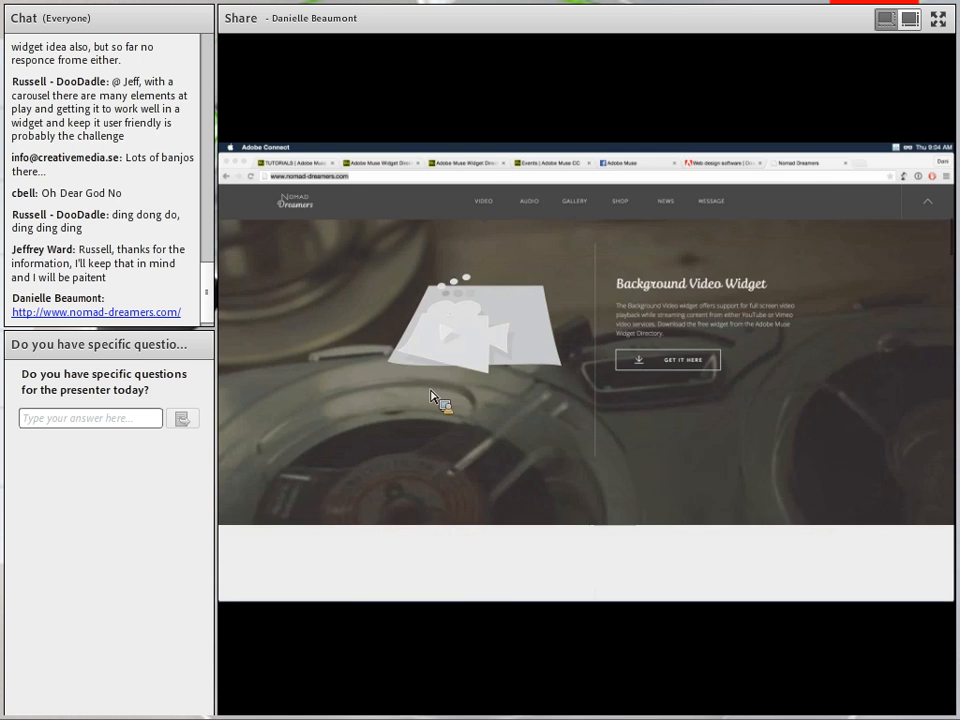
# Follow Background Video Widget's GET IT HERE link to its musewidgets.com download page.
pyautogui.scroll(-3, 439, 400)
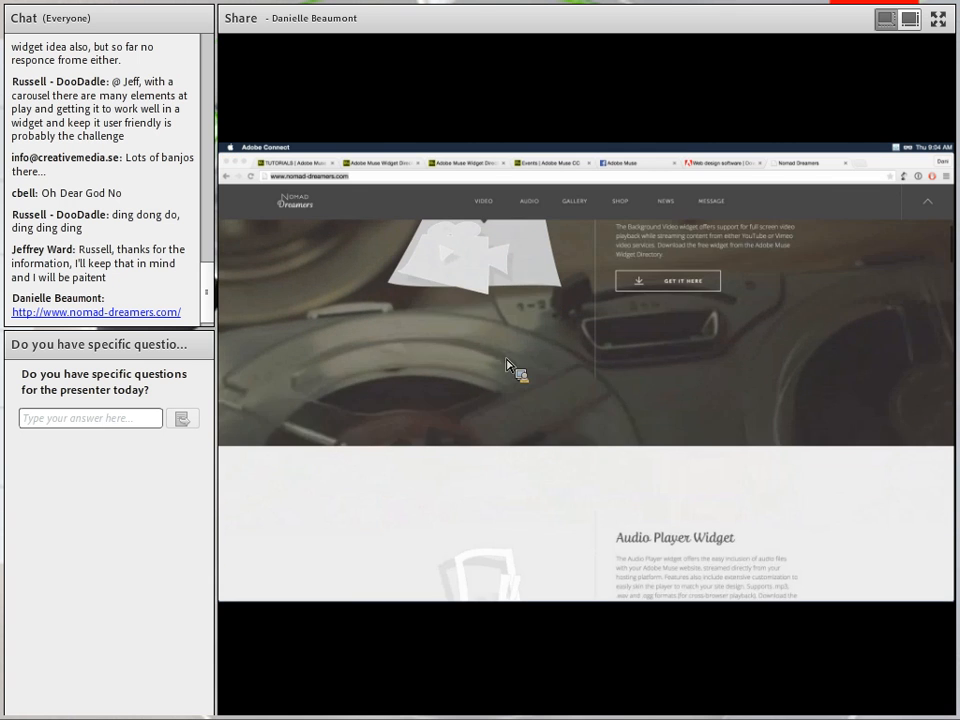
pyautogui.click(687, 286)
pyautogui.click(687, 288)
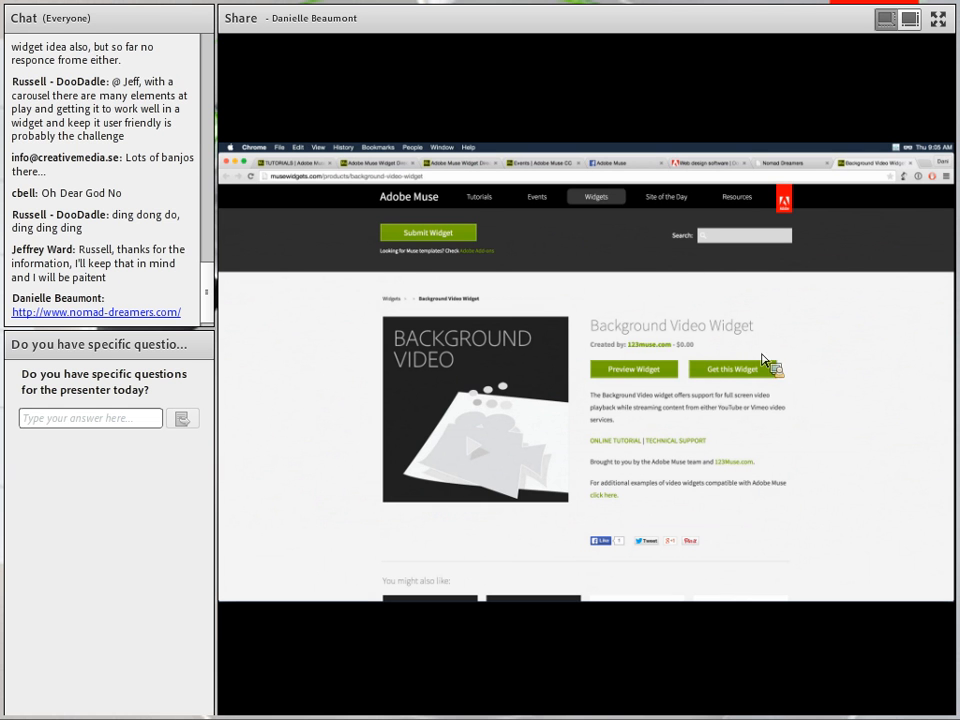
# Revisit the Nomad Dreamers tab, then show the Adobe Muse CC 'Web design, decoded.' product page.
pyautogui.scroll(-2, 827, 381)
pyautogui.scroll(-5, 829, 376)
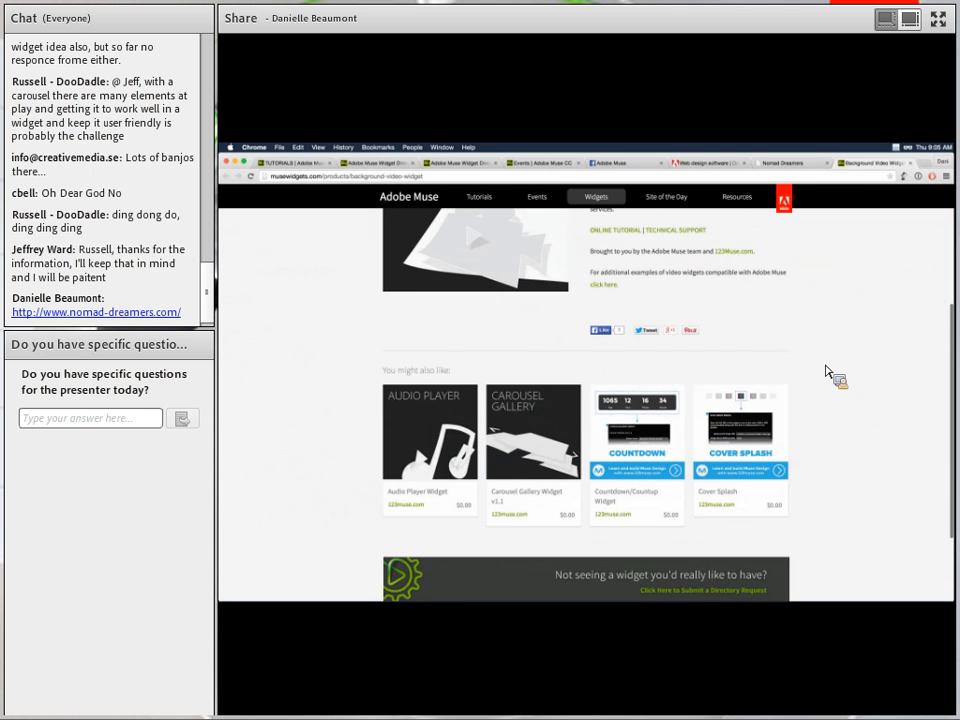
pyautogui.scroll(7, 800, 300)
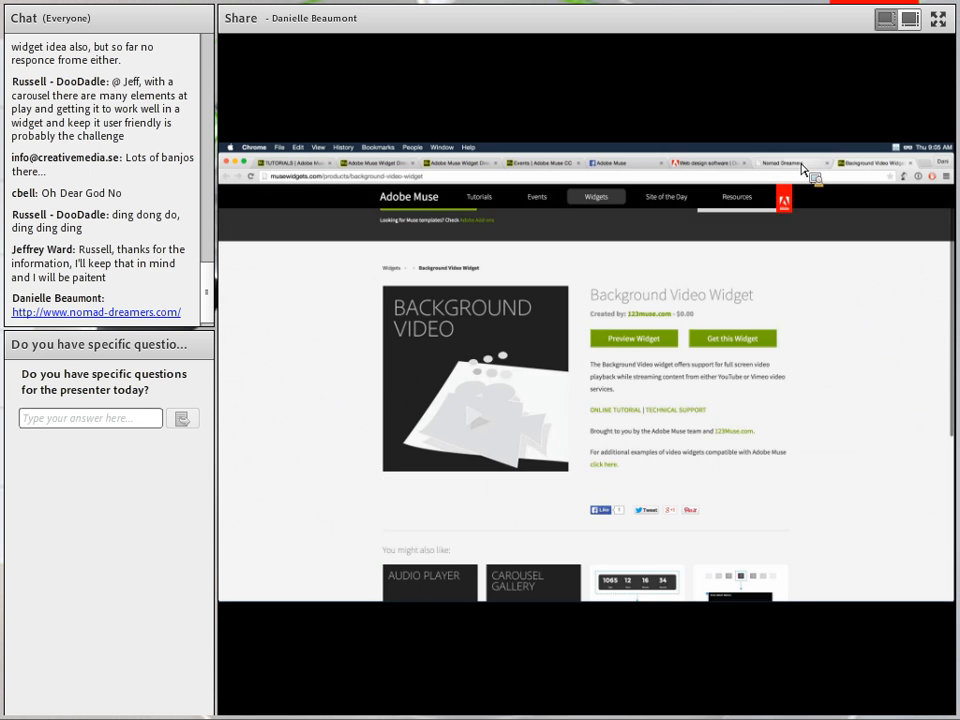
pyautogui.click(793, 163)
pyautogui.scroll(4, 787, 310)
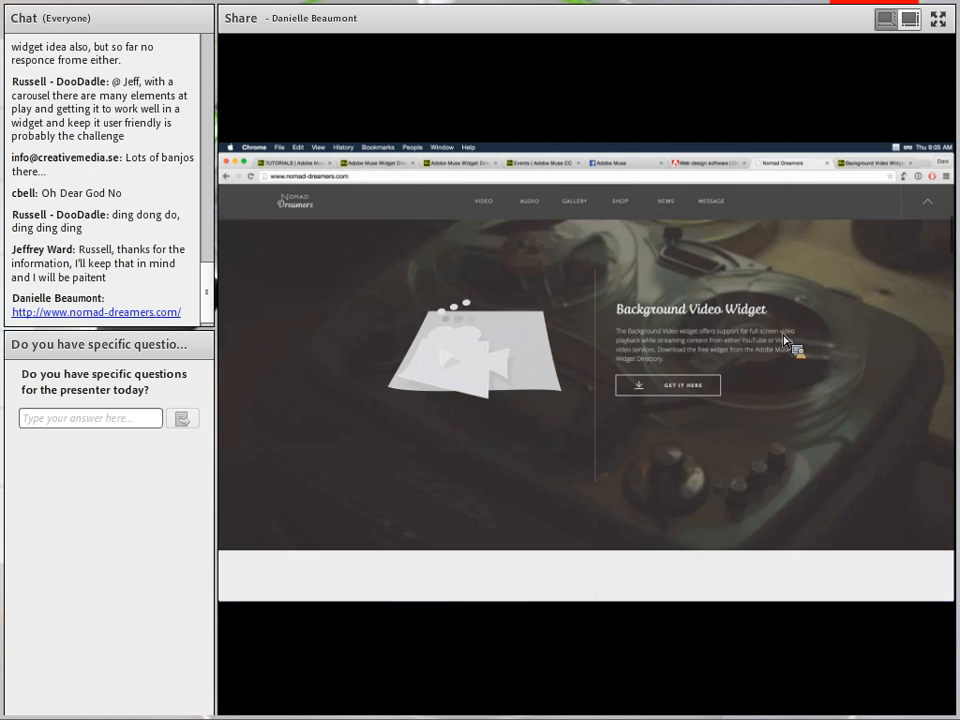
pyautogui.scroll(3, 785, 342)
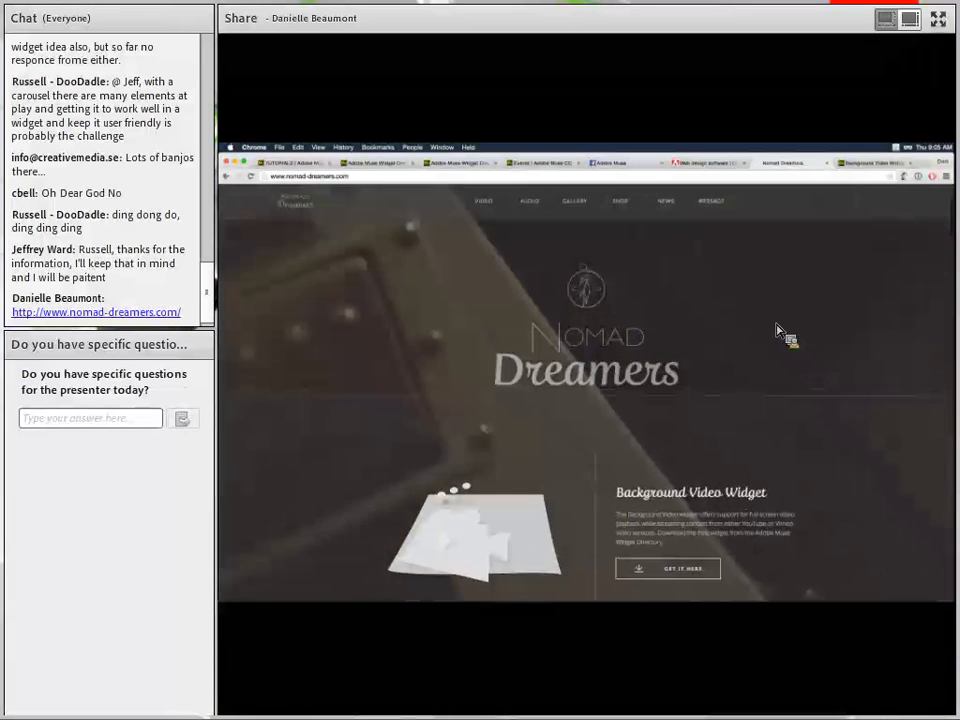
pyautogui.click(719, 164)
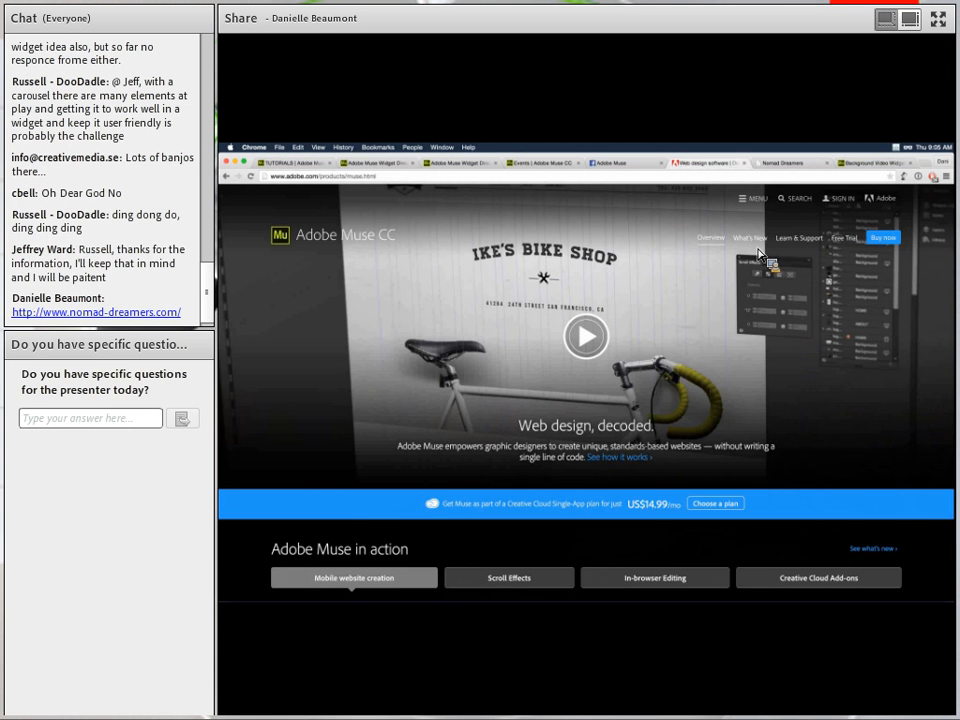
# List the essential Muse CC tutorials via Learn & Support, then return to the Tutorials tab.
pyautogui.click(798, 241)
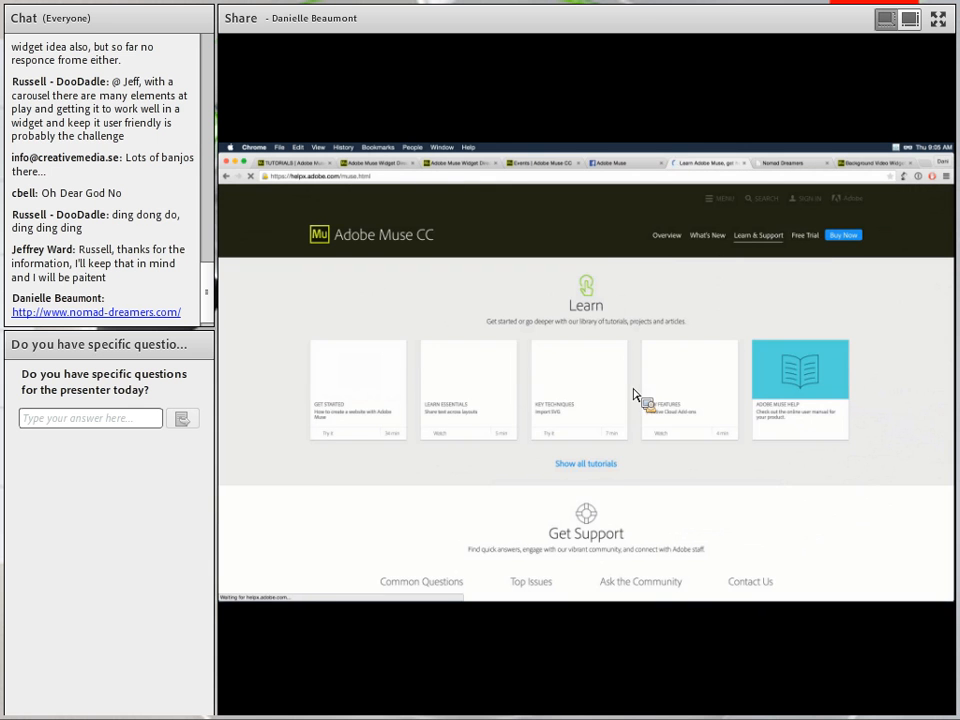
pyautogui.click(603, 464)
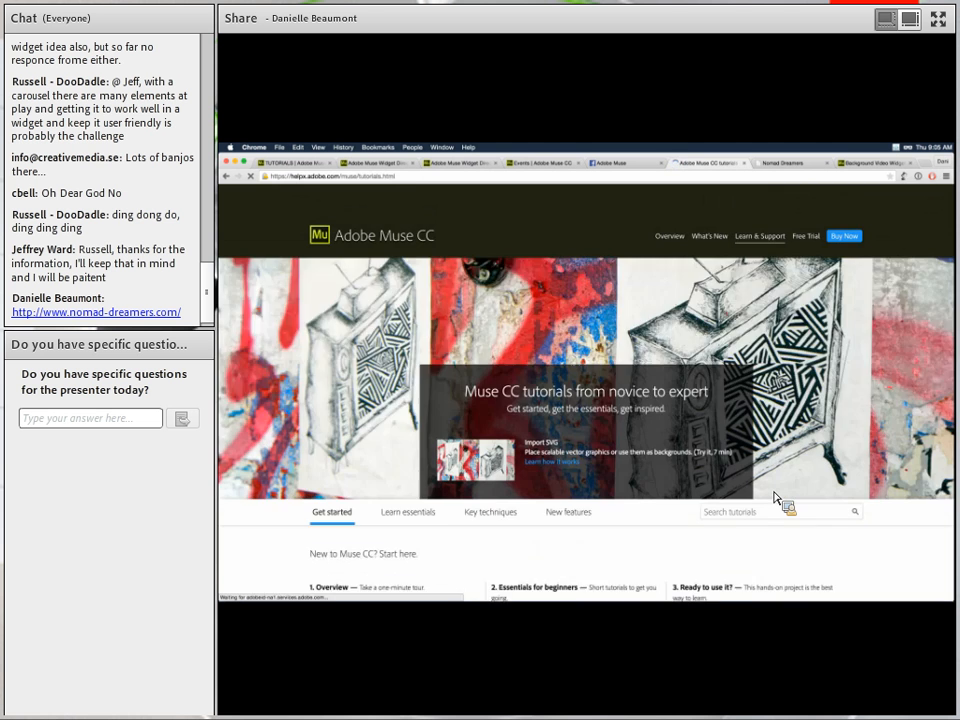
pyautogui.scroll(-5, 776, 497)
pyautogui.scroll(-1, 774, 492)
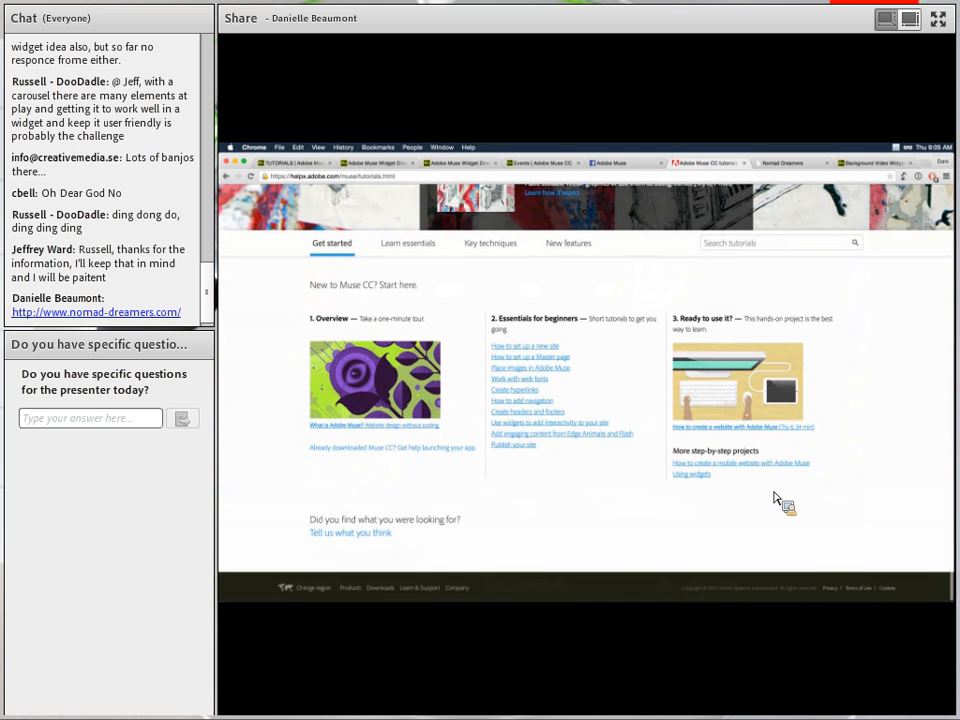
pyautogui.scroll(1, 774, 493)
pyautogui.click(430, 261)
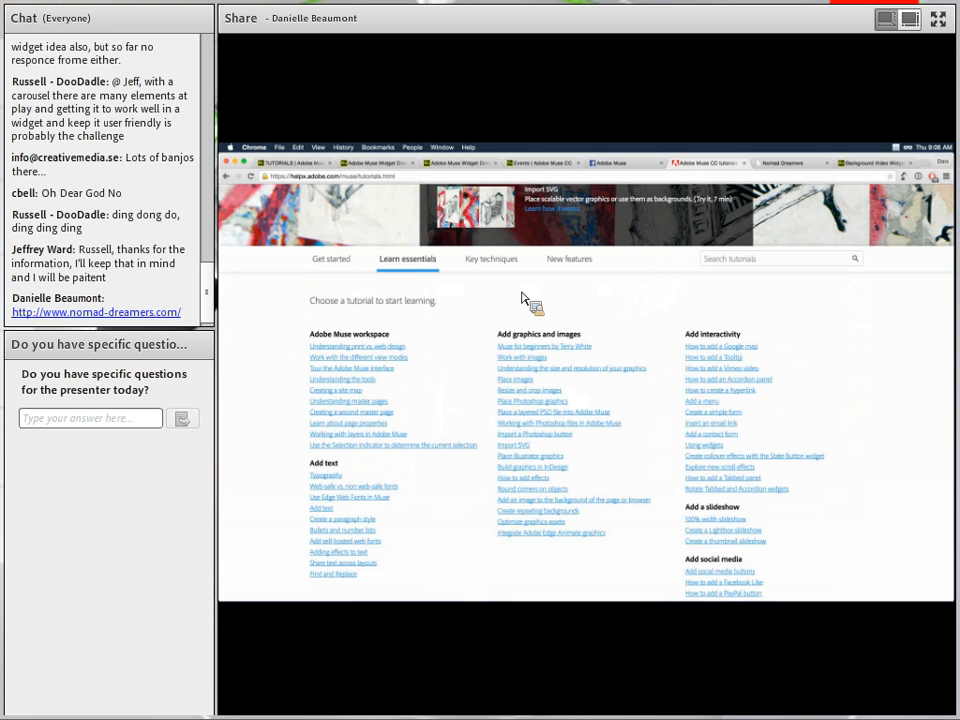
pyautogui.click(293, 165)
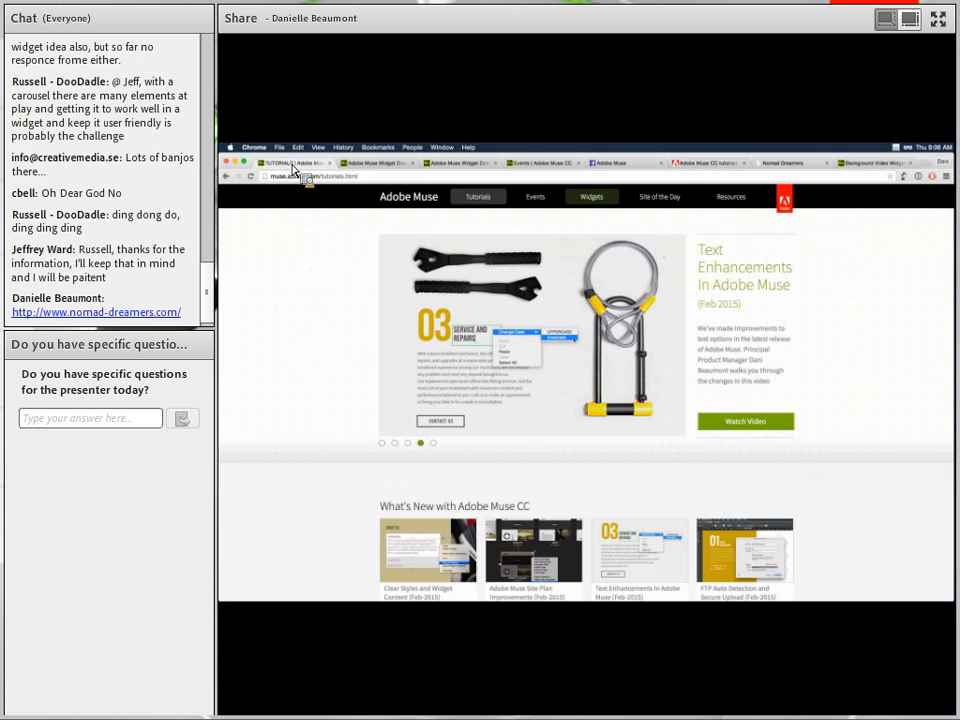
pyautogui.click(730, 197)
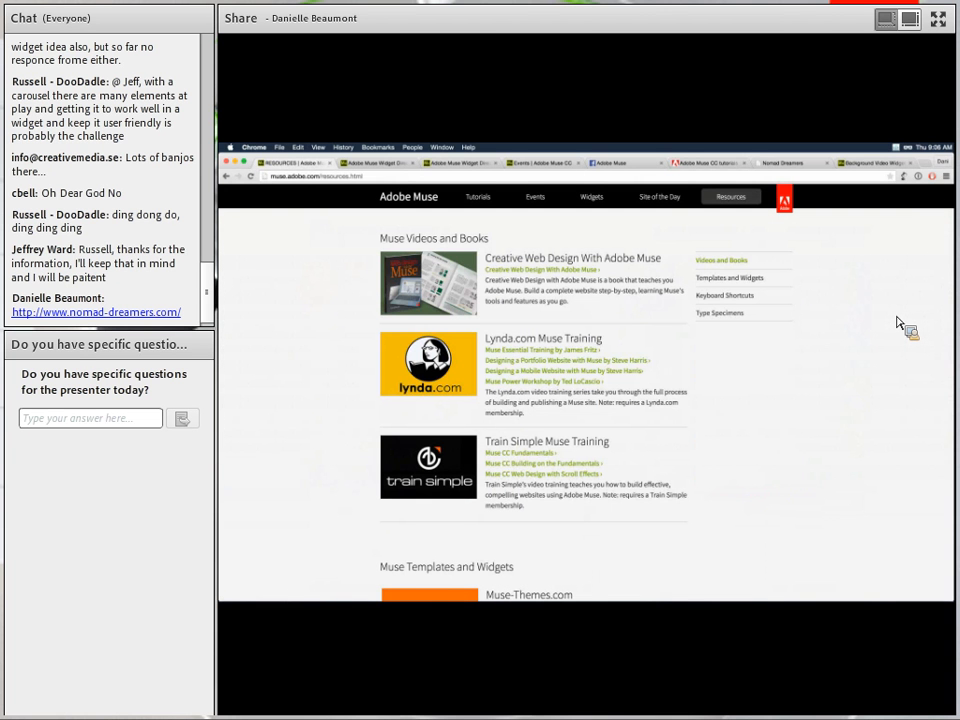
pyautogui.scroll(-2, 895, 325)
pyautogui.click(752, 285)
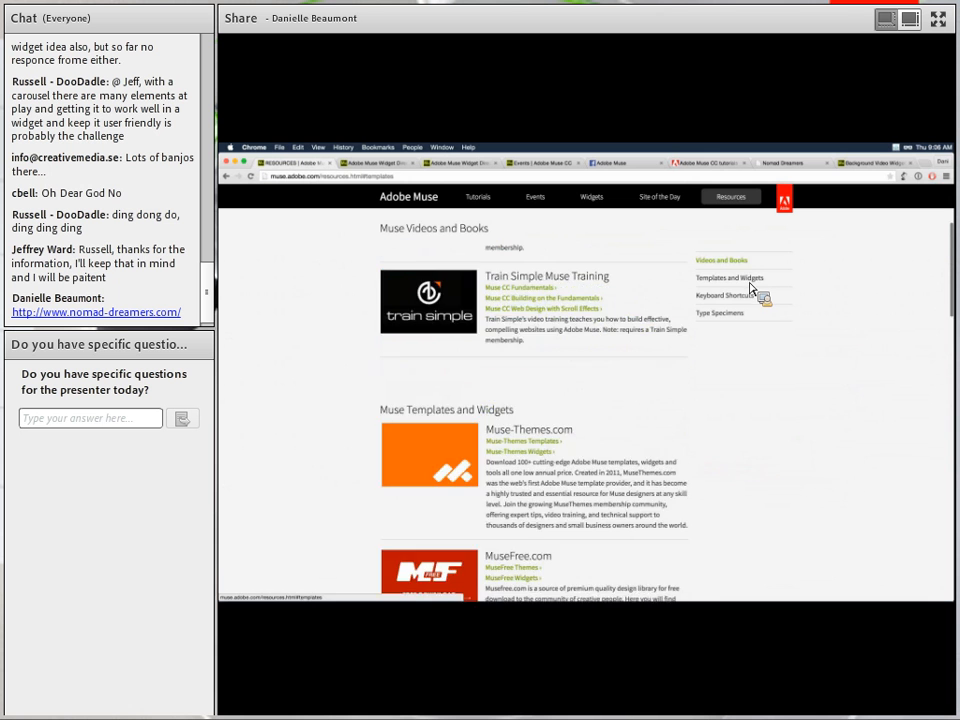
pyautogui.scroll(-3, 812, 398)
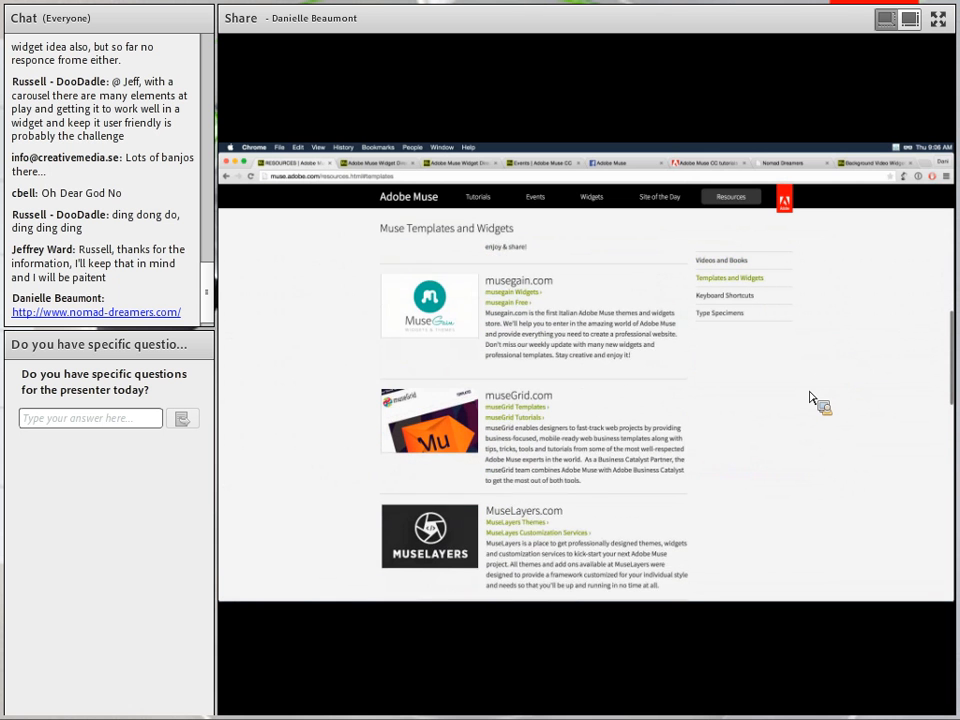
pyautogui.scroll(-3, 812, 398)
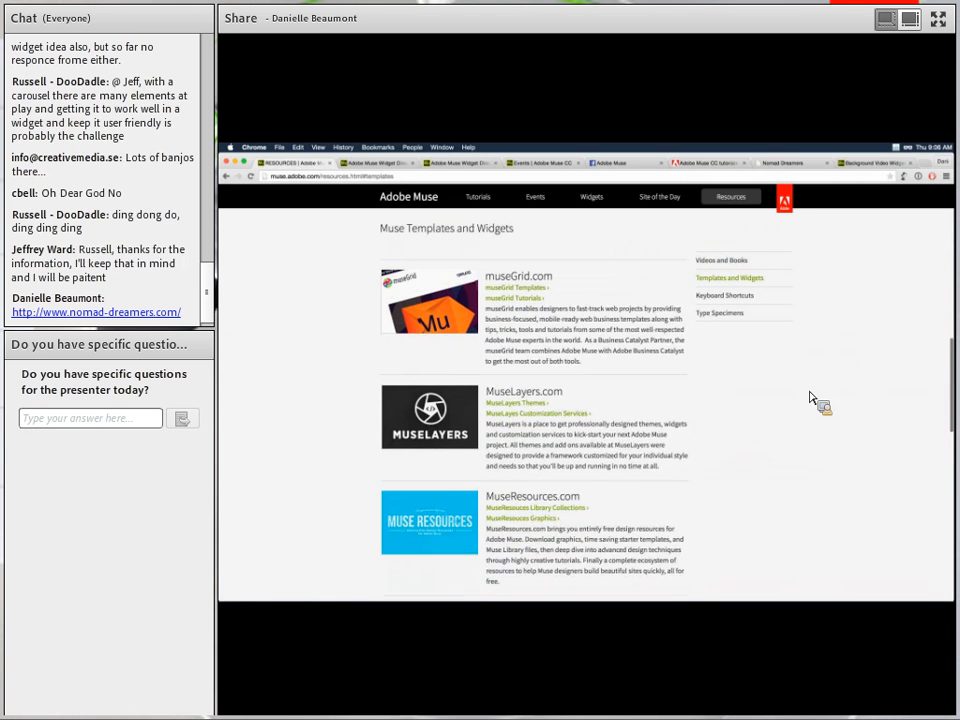
pyautogui.scroll(-2, 812, 398)
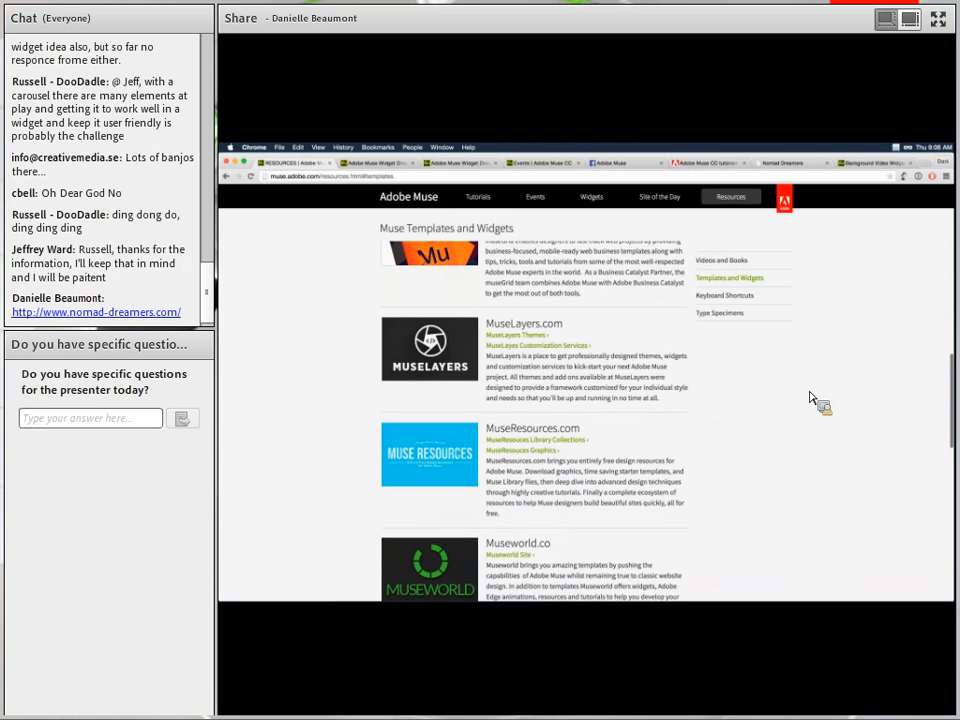
pyautogui.scroll(-2, 812, 398)
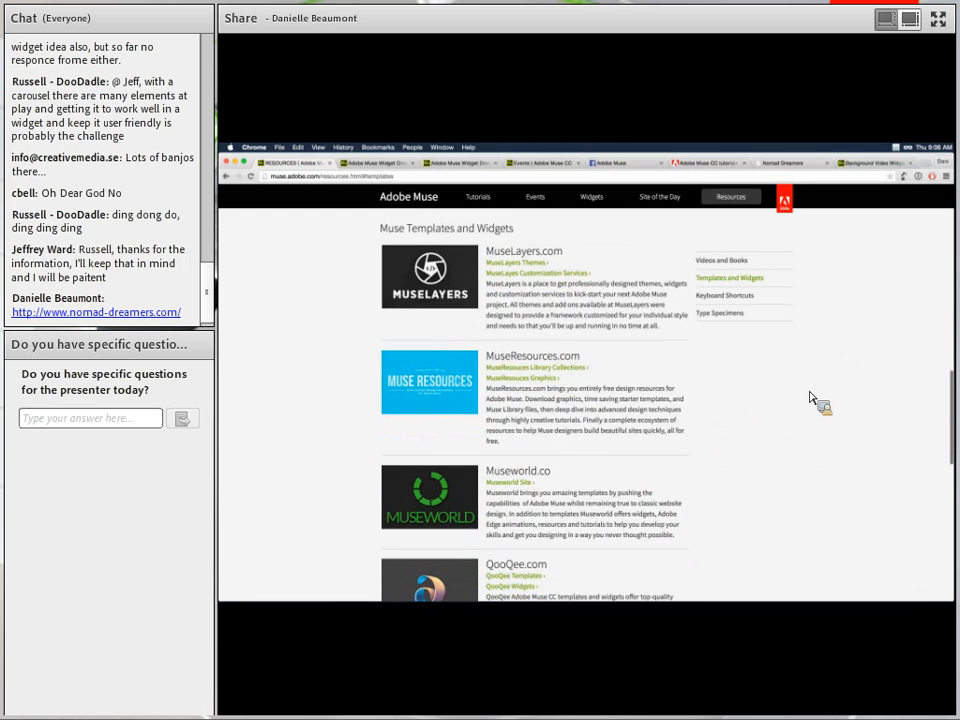
pyautogui.scroll(-3, 812, 398)
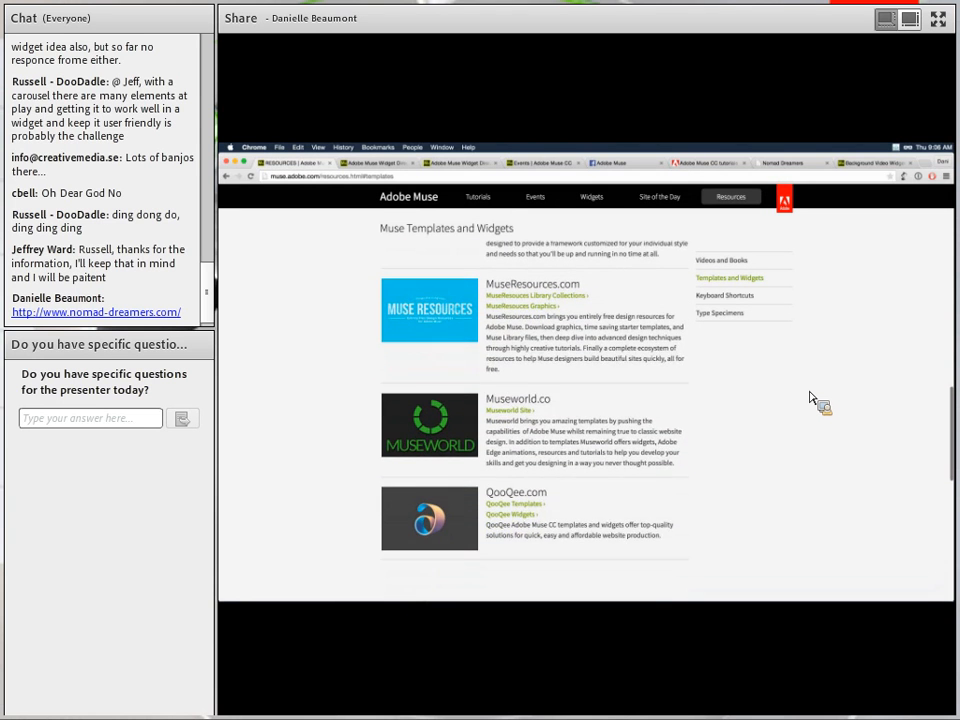
pyautogui.scroll(8, 812, 398)
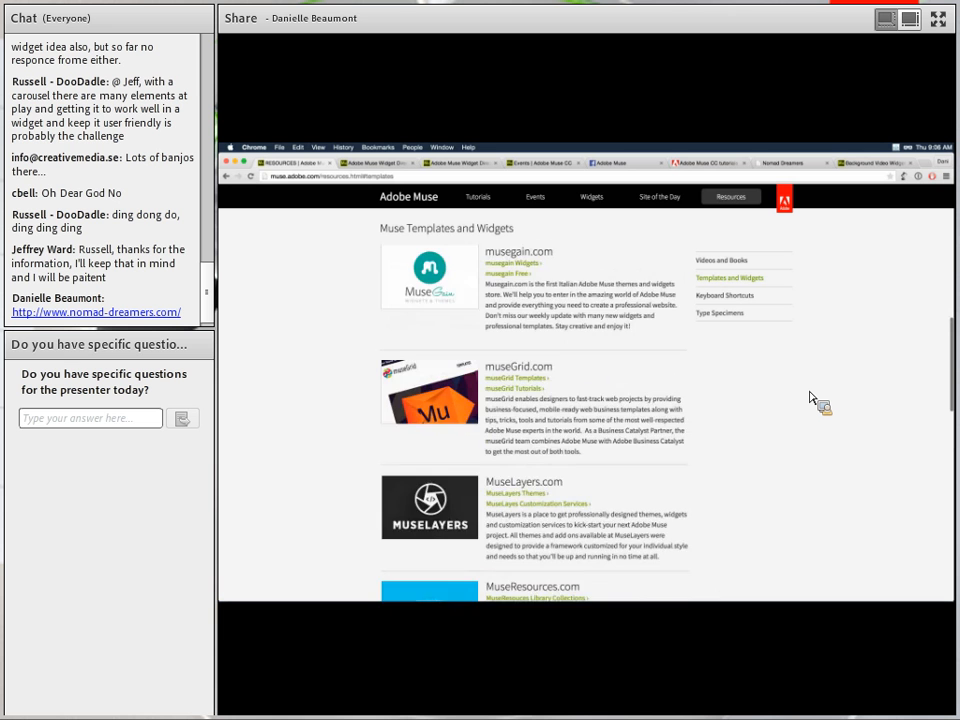
pyautogui.scroll(3, 812, 398)
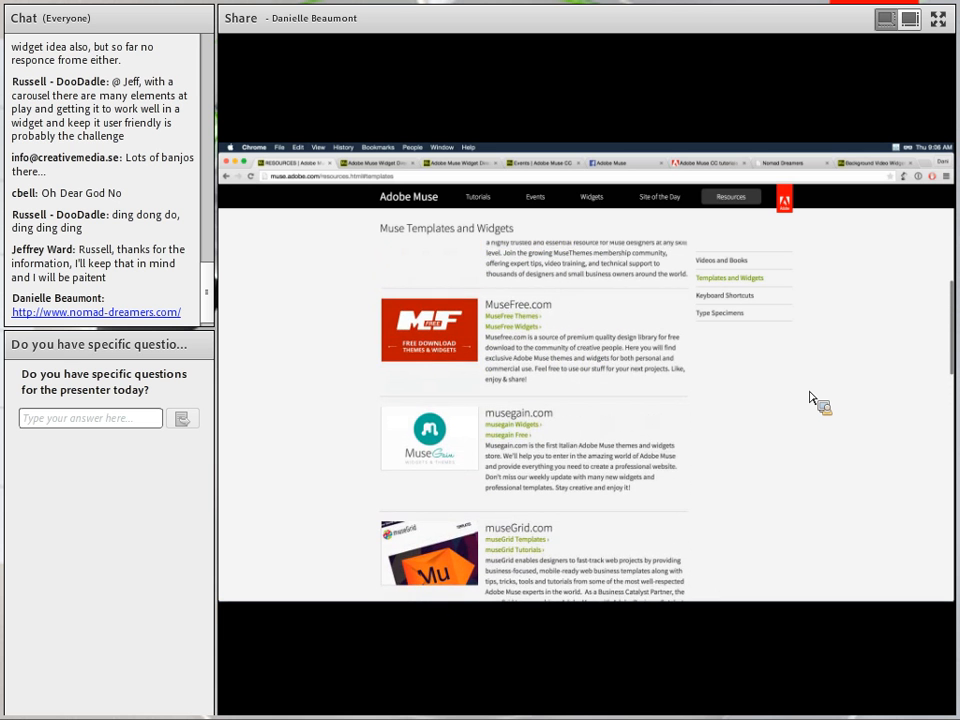
pyautogui.scroll(6, 812, 398)
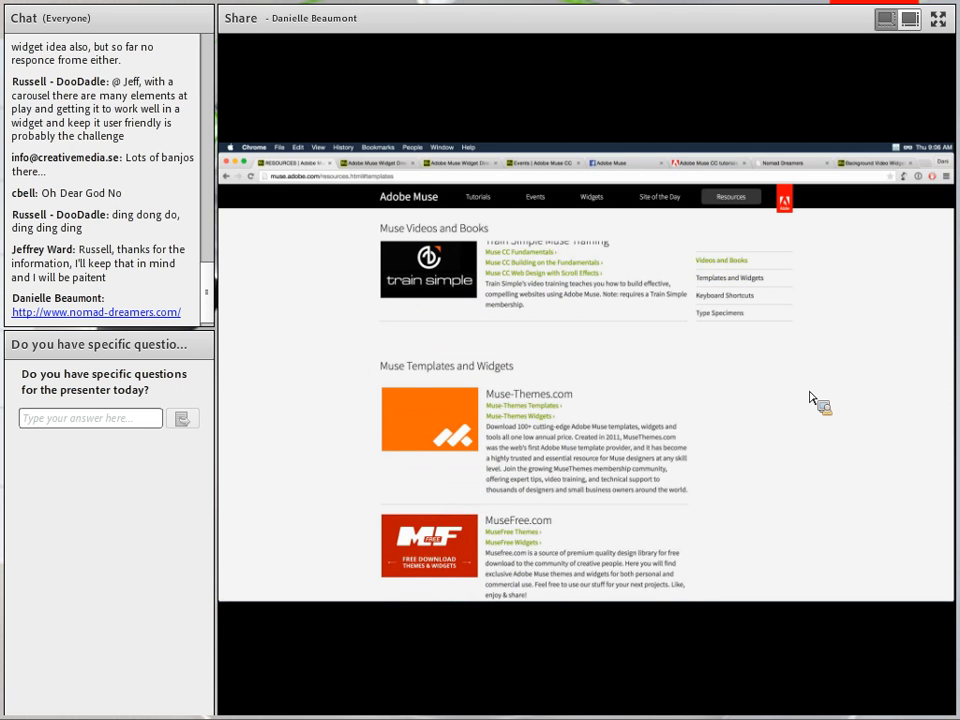
pyautogui.scroll(-2, 812, 398)
pyautogui.scroll(-2, 812, 398)
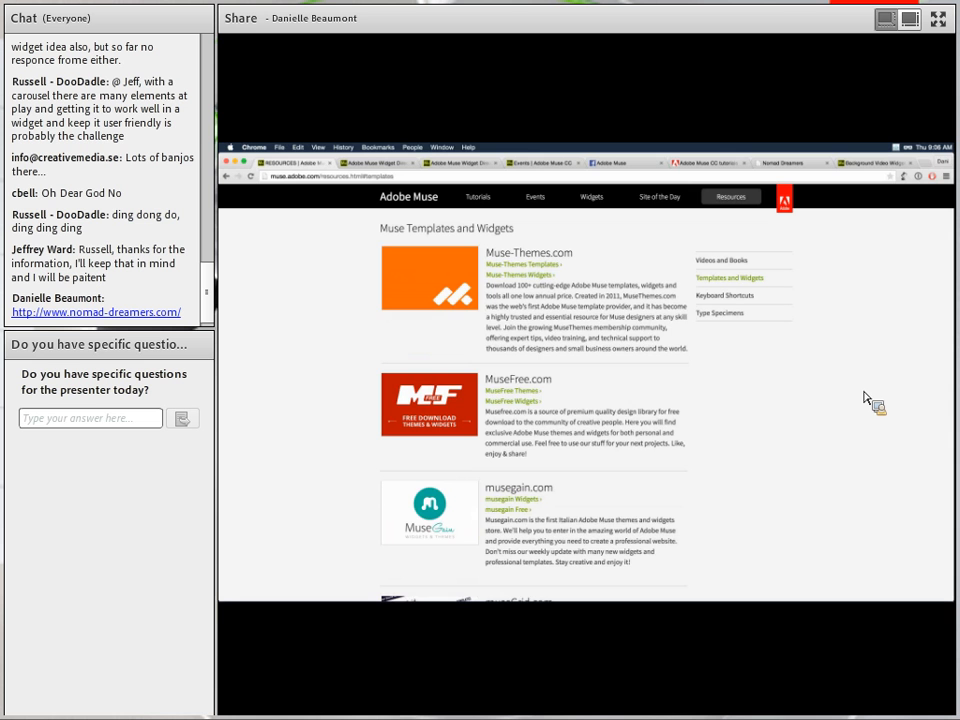
# Pass through Adobe Connect to Adobe Muse CC, showing its Welcome window on New Features.
pyautogui.press('super+Tab')
pyautogui.scroll(2, 831, 433)
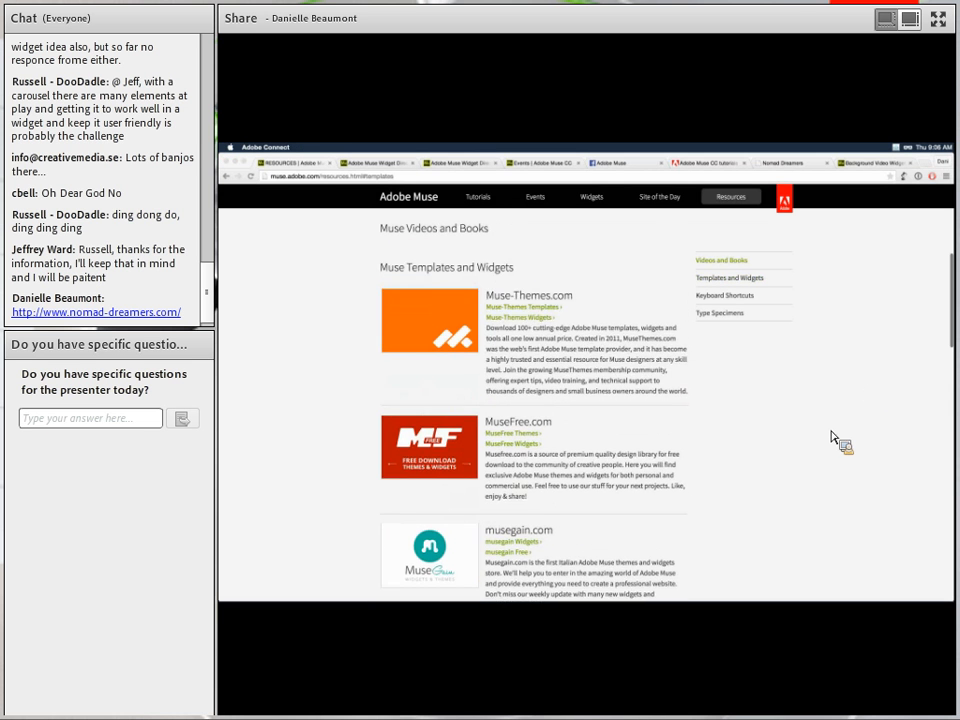
pyautogui.scroll(2, 831, 433)
pyautogui.moveTo(884, 602)
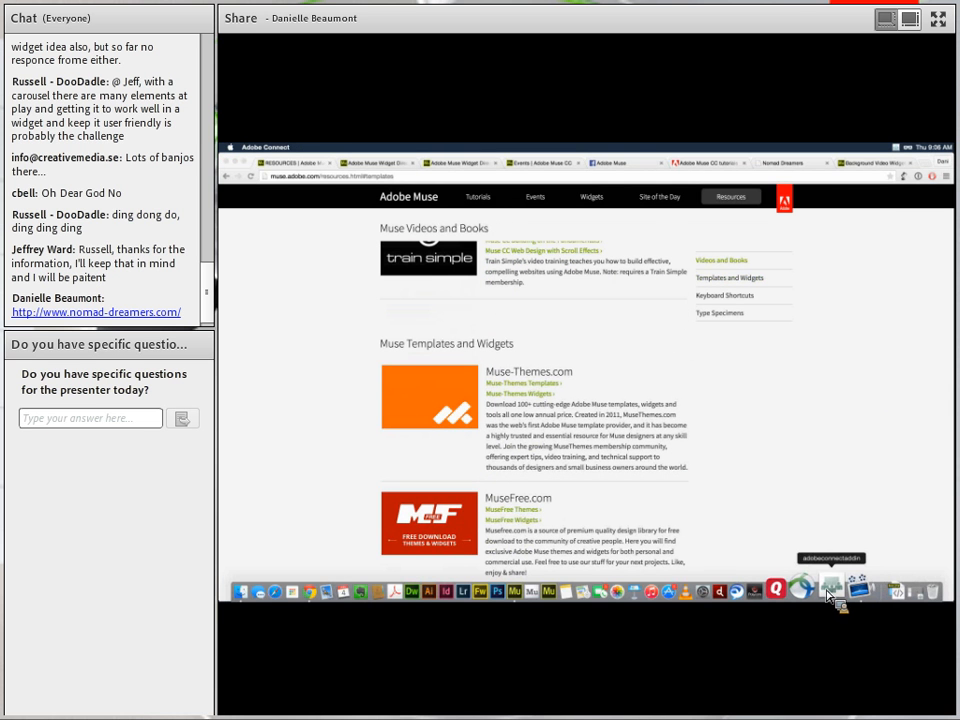
pyautogui.click(829, 592)
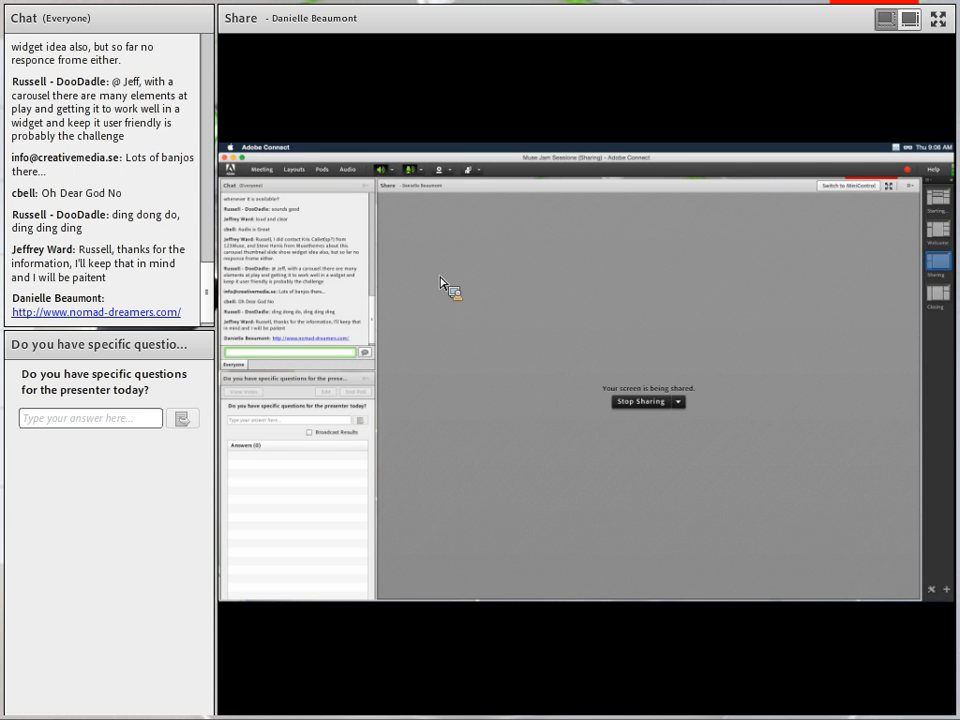
pyautogui.press('super+Tab')
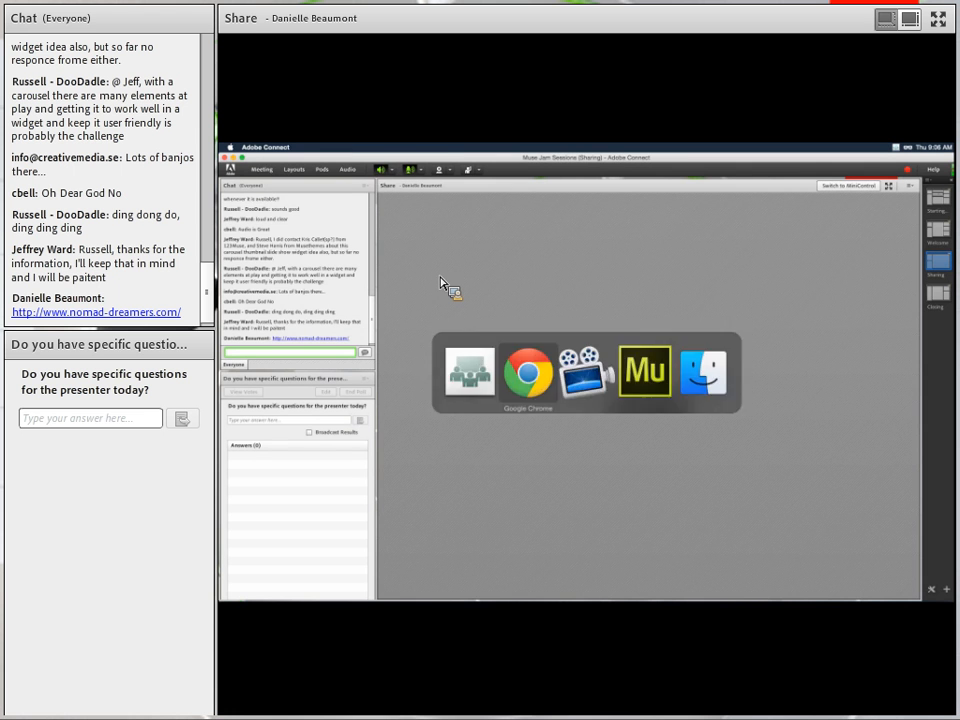
pyautogui.press('super+Tab')
pyautogui.click(634, 388)
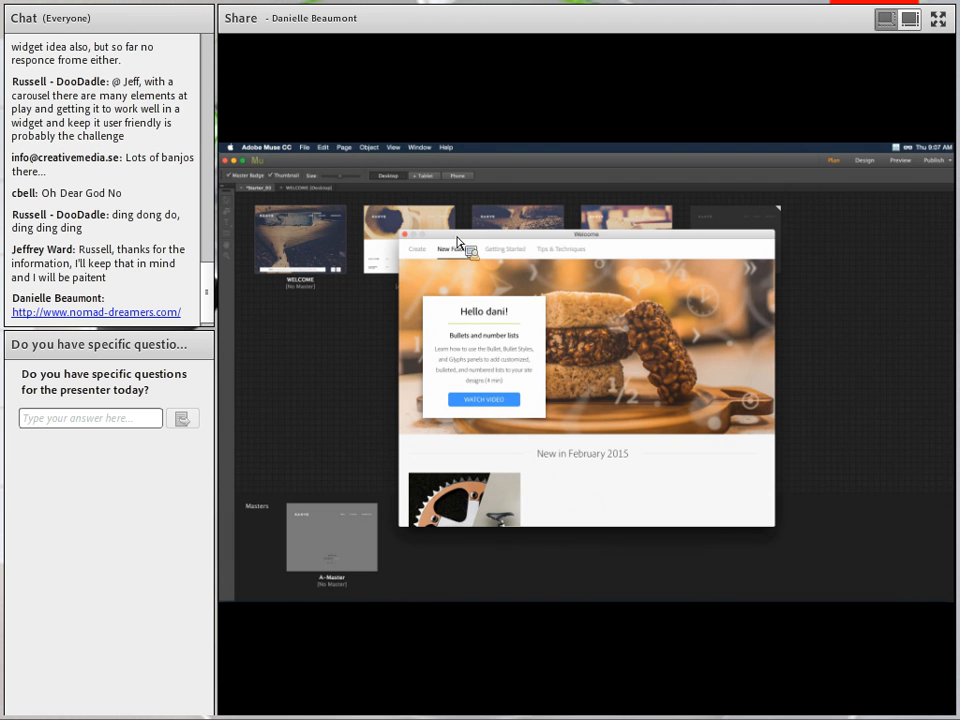
# Reopen the Welcome window via Help > Welcome and view Getting Started and Tips & Techniques.
pyautogui.press('Escape')
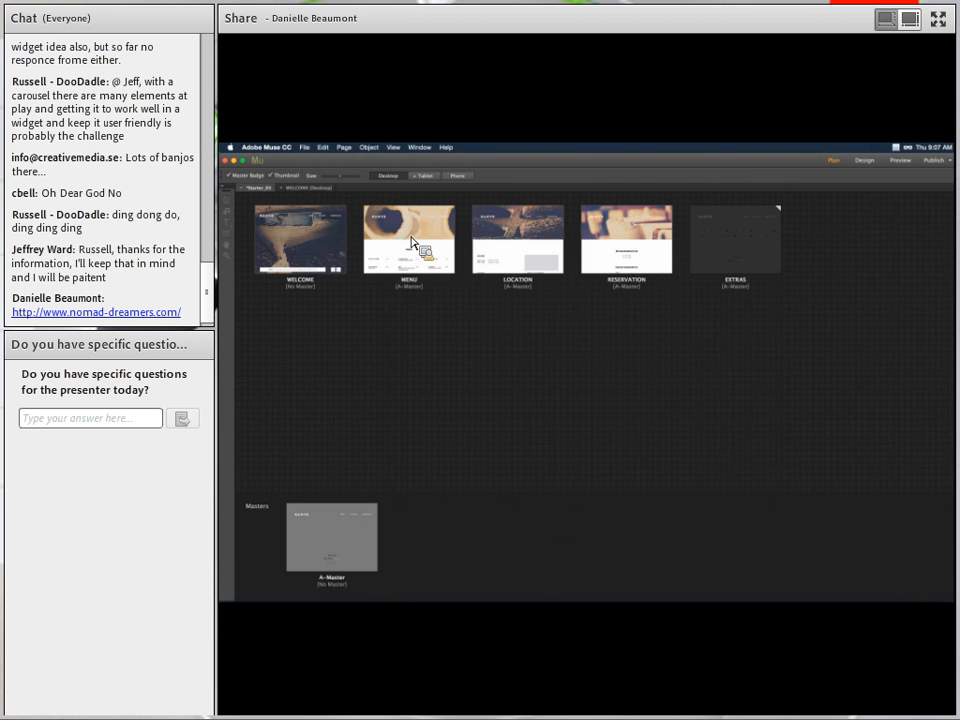
pyautogui.click(446, 148)
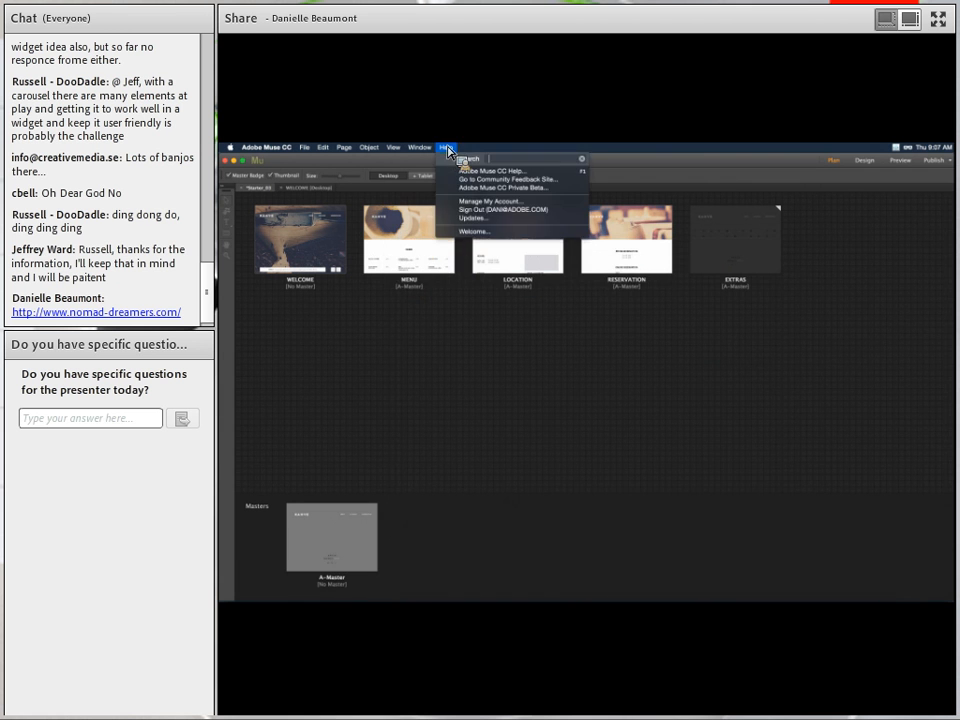
pyautogui.click(468, 232)
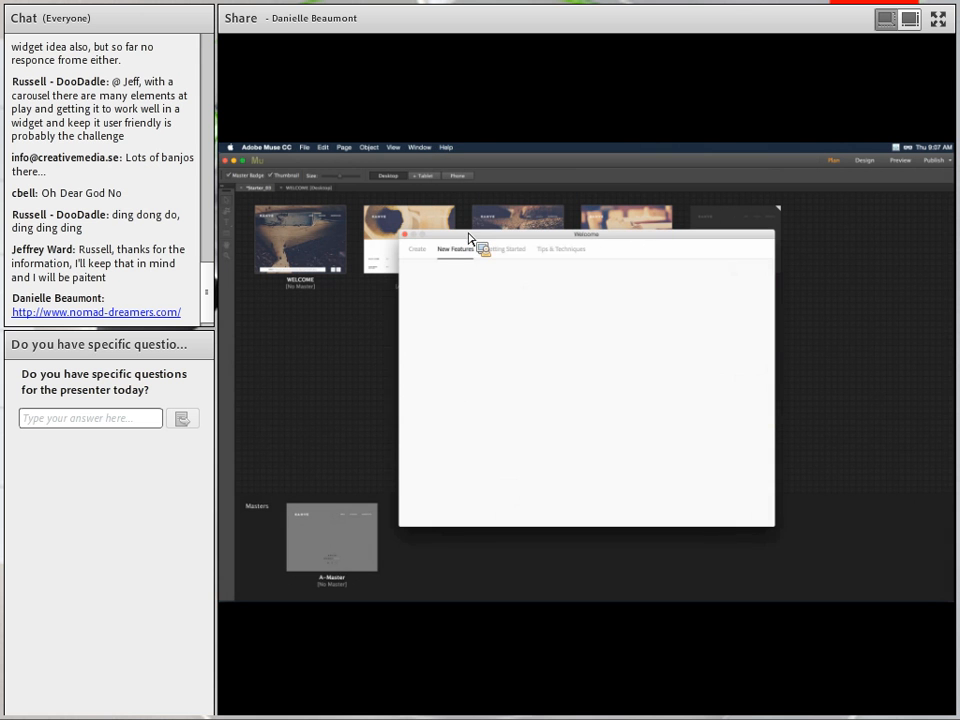
pyautogui.click(507, 254)
pyautogui.click(578, 253)
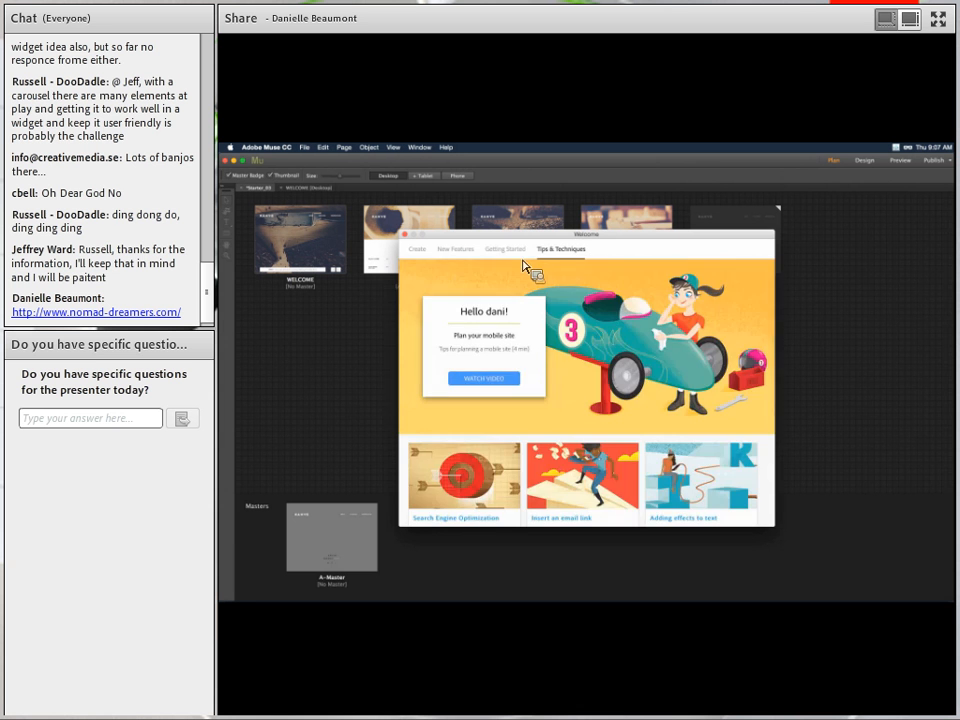
pyautogui.click(497, 256)
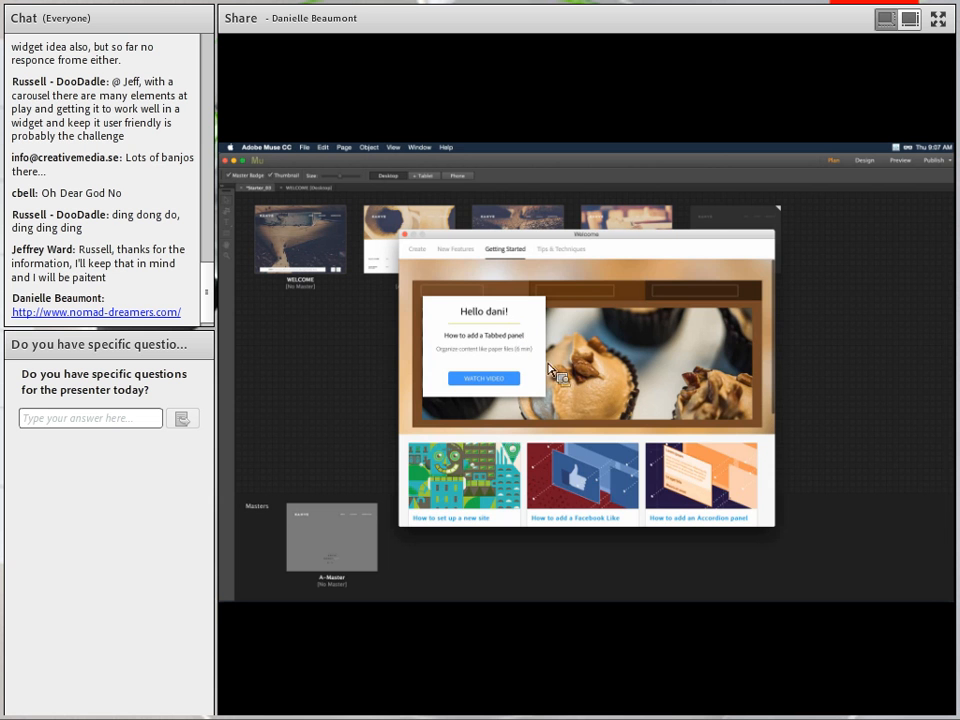
# Browse the New Features and Create tabs, then close the Welcome window.
pyautogui.click(462, 252)
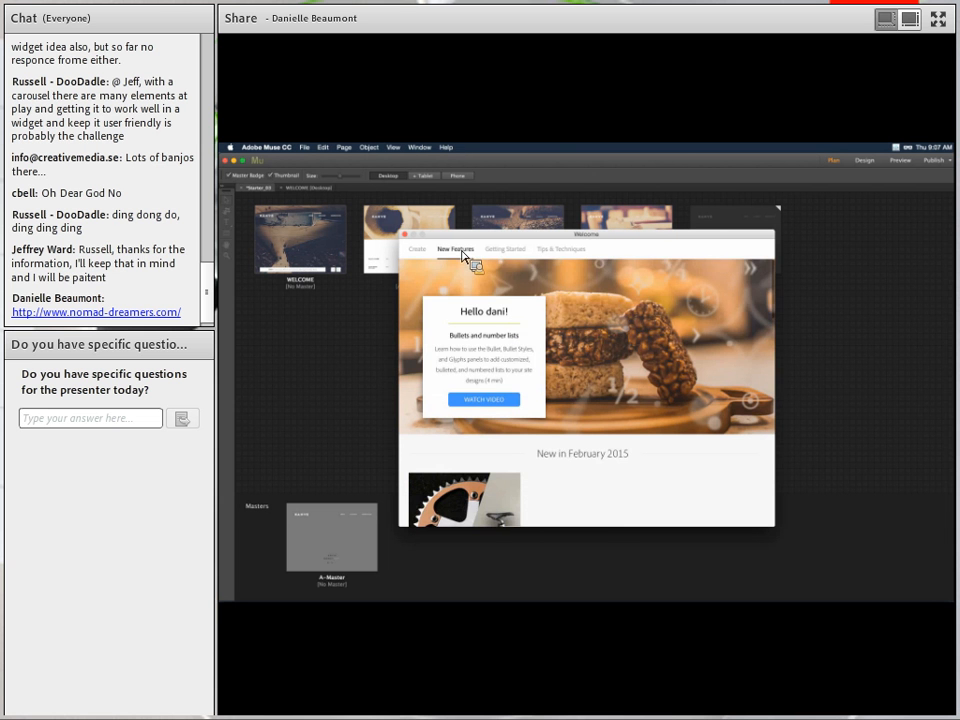
pyautogui.scroll(-4, 560, 395)
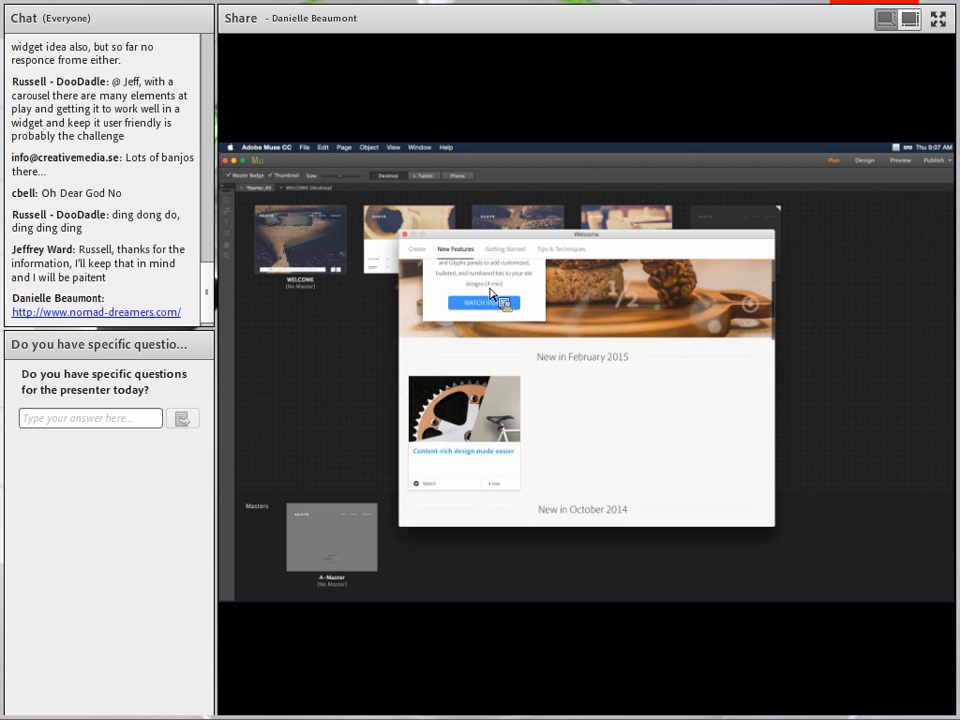
pyautogui.scroll(-3, 572, 440)
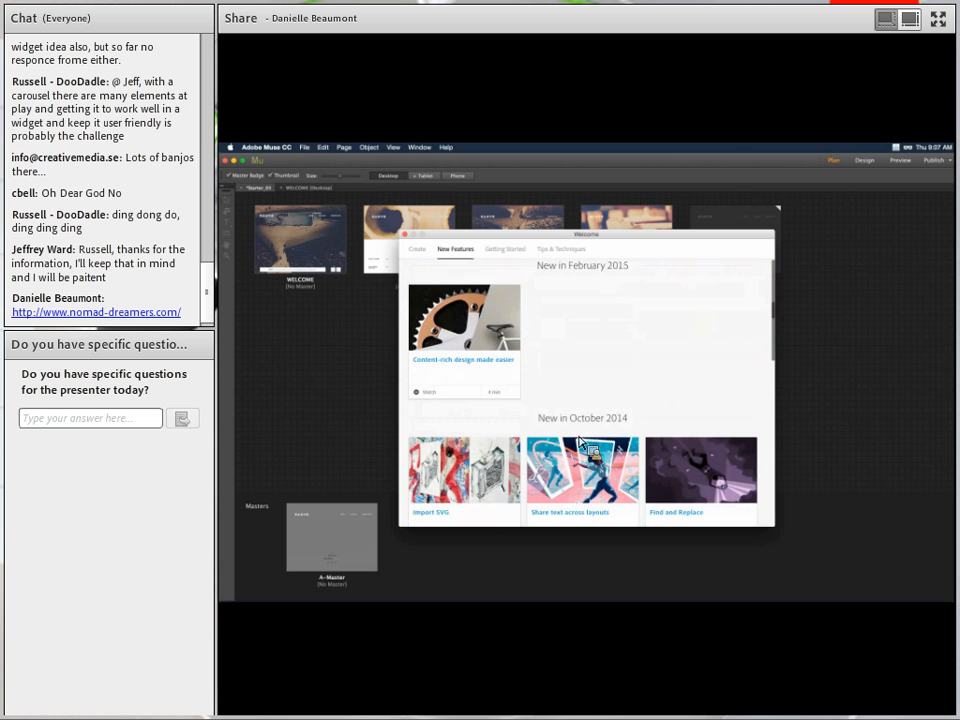
pyautogui.scroll(-4, 583, 443)
pyautogui.scroll(4, 677, 453)
pyautogui.scroll(4, 672, 333)
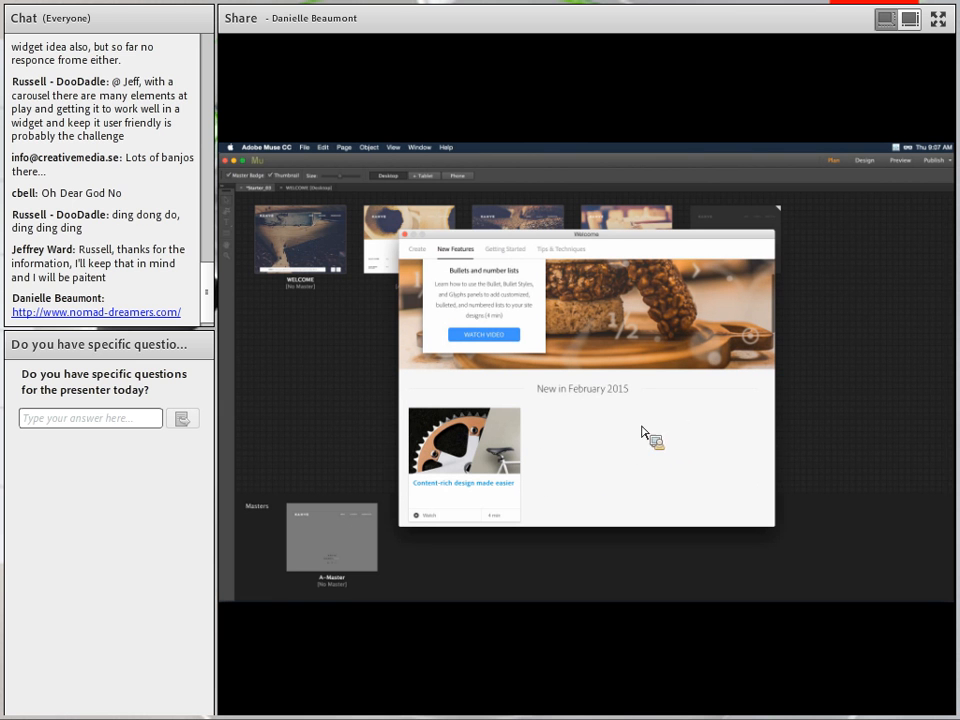
pyautogui.click(417, 250)
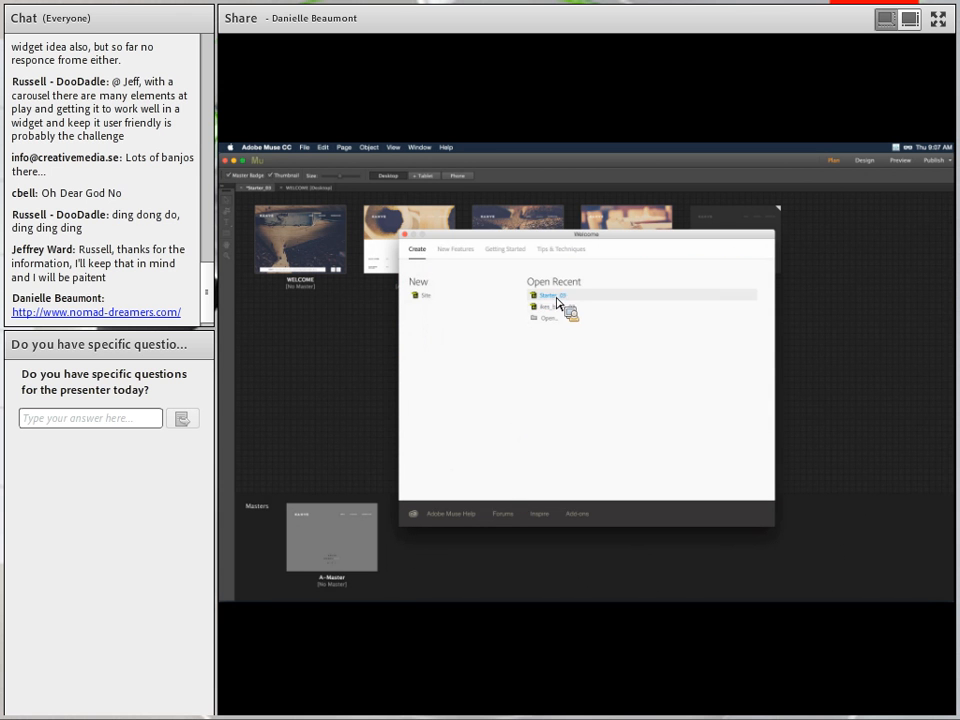
pyautogui.click(405, 235)
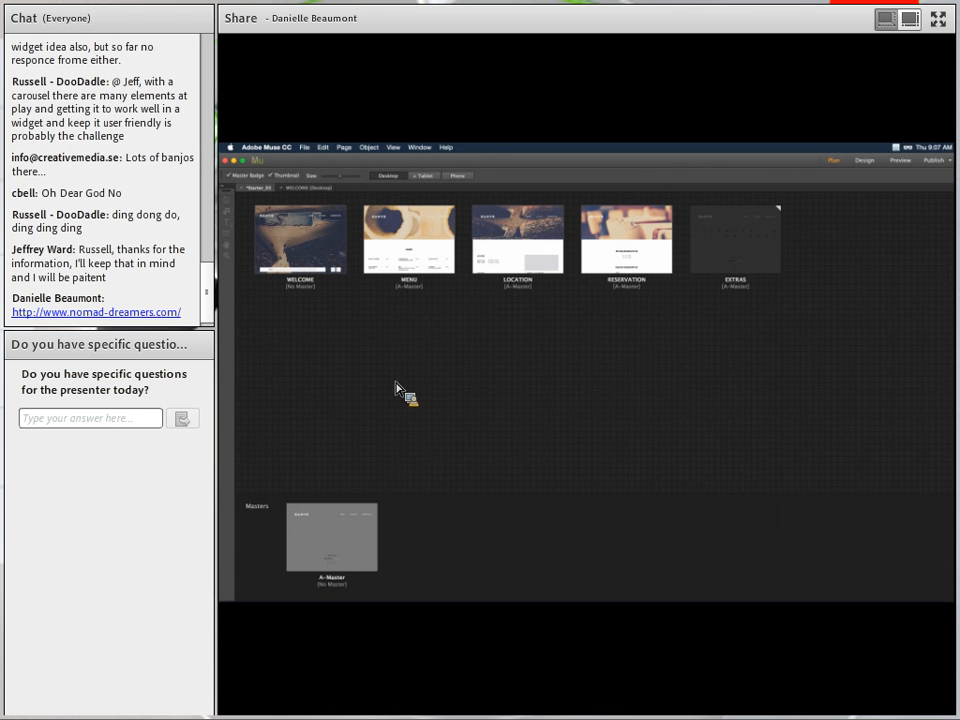
# Load musestarters.com in a new Chrome window, then open Muse's WELCOME page in Design view.
pyautogui.press('super+Tab')
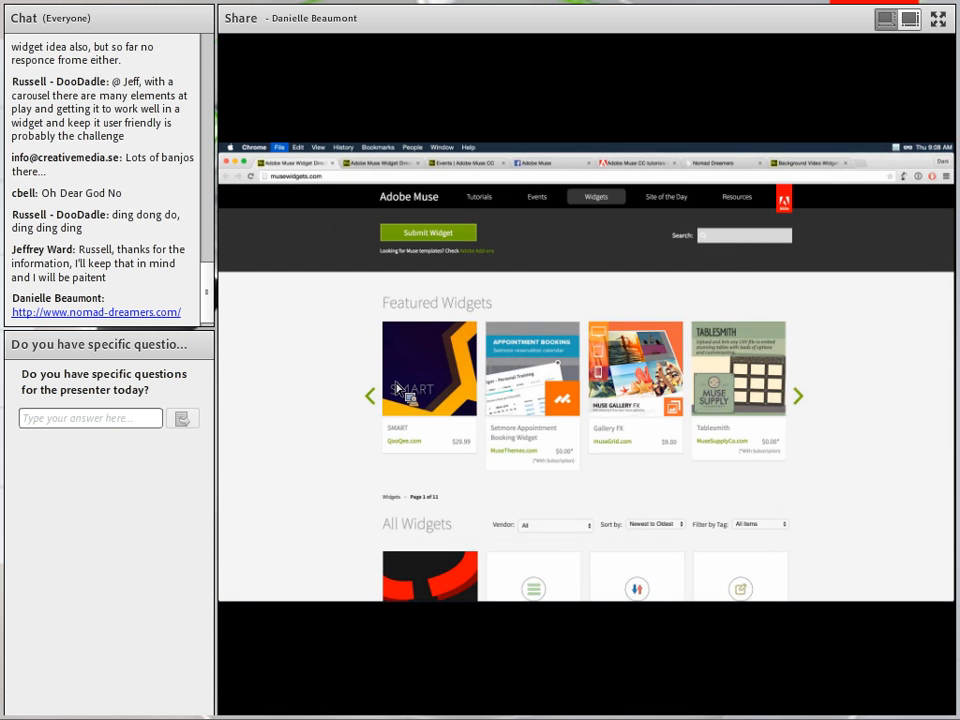
pyautogui.press('super+n')
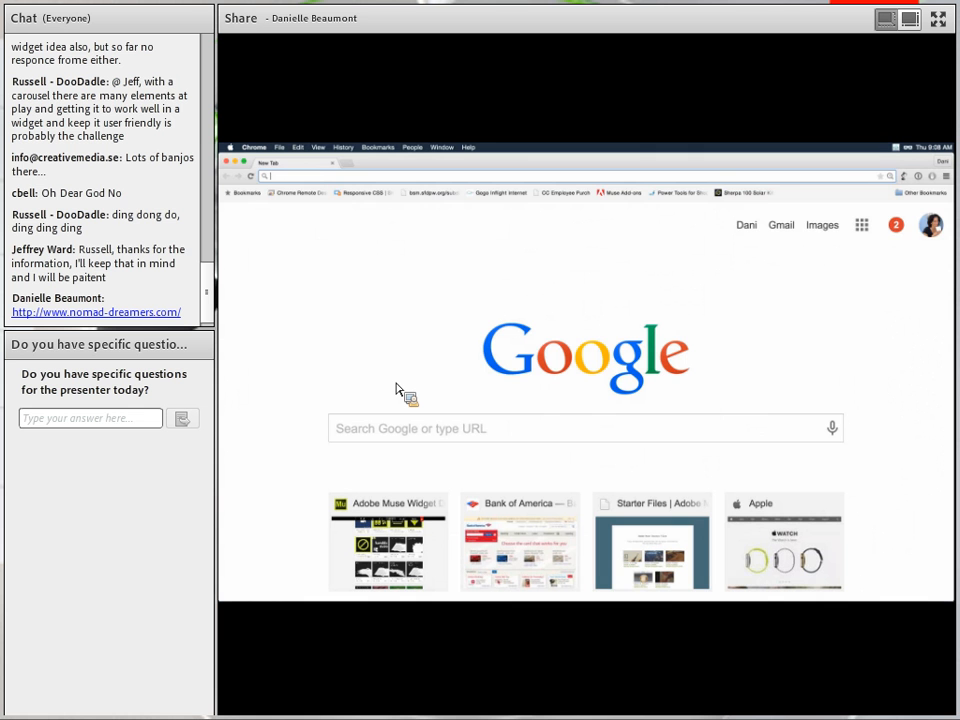
pyautogui.write('mus')
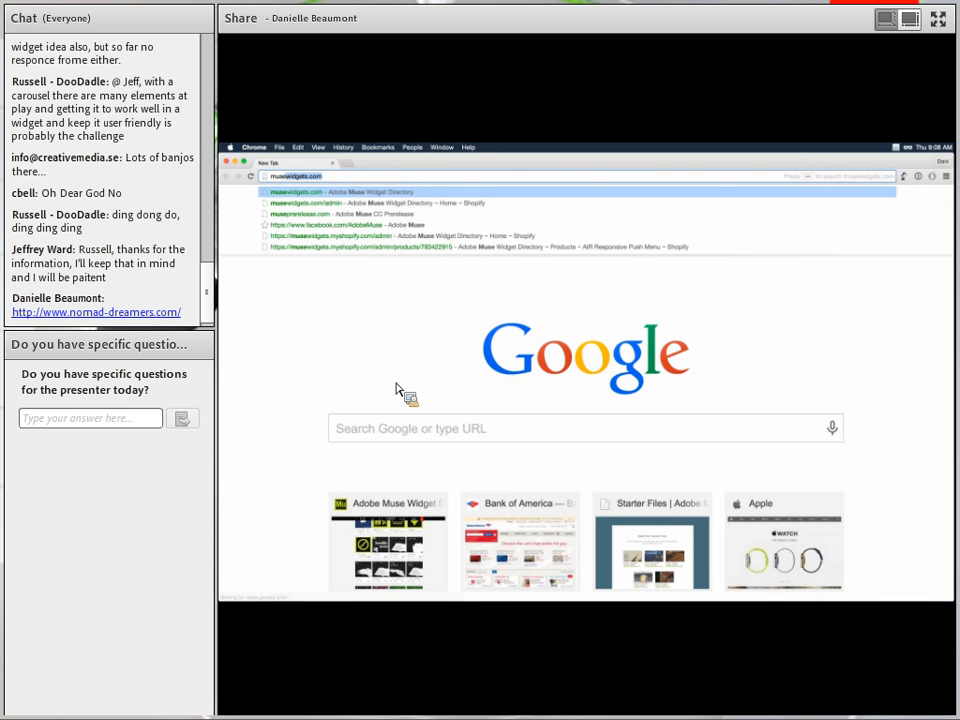
pyautogui.write('estarters.com')
pyautogui.press('Return')
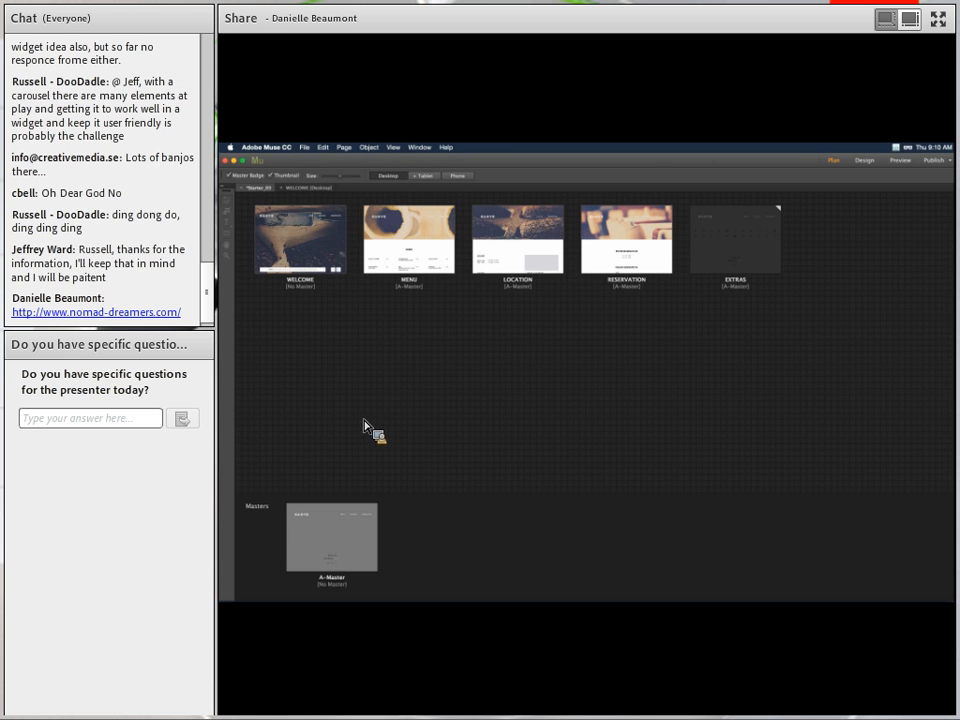
pyautogui.doubleClick(303, 261)
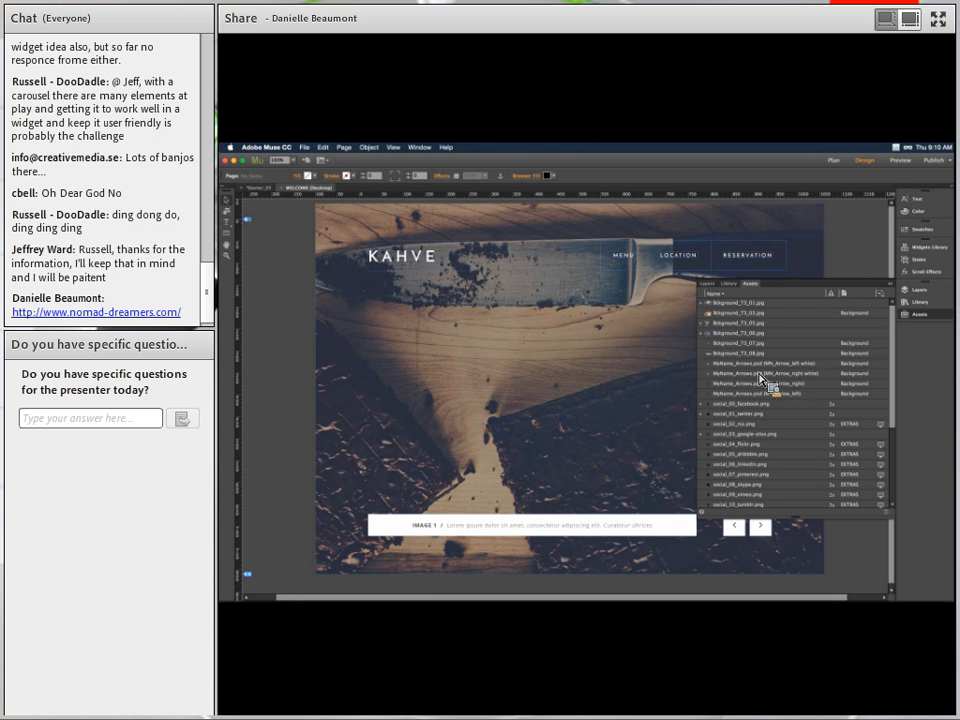
# Narrow the Assets list and check Site Properties shows HiDPI (2x) image resolution.
pyautogui.click(701, 389)
pyautogui.moveTo(701, 394); pyautogui.dragTo(750, 397)
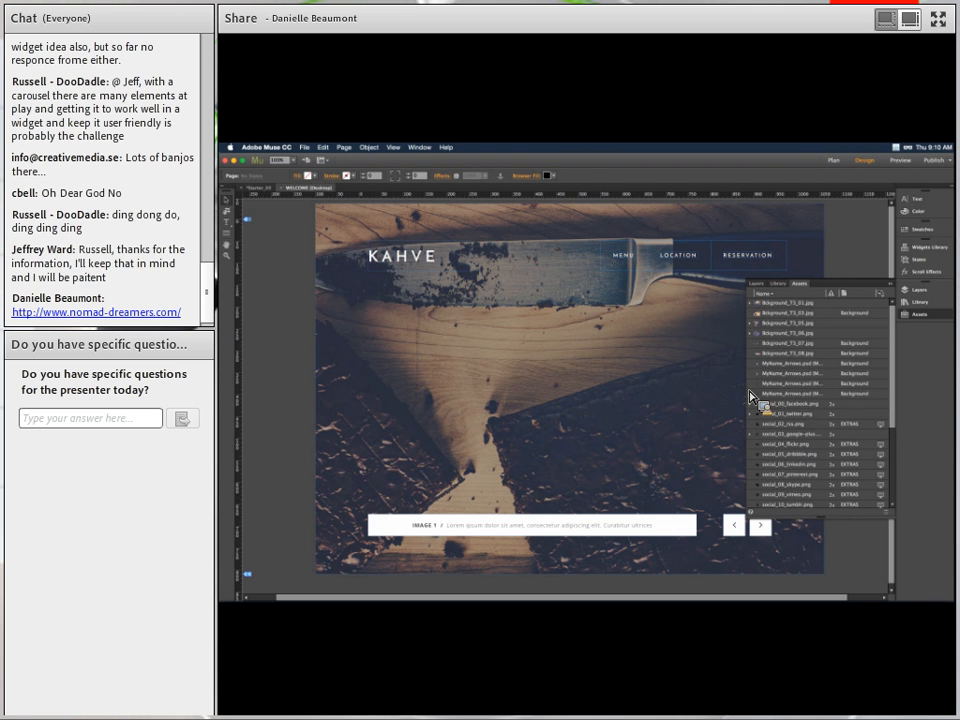
pyautogui.moveTo(750, 396); pyautogui.dragTo(352, 272)
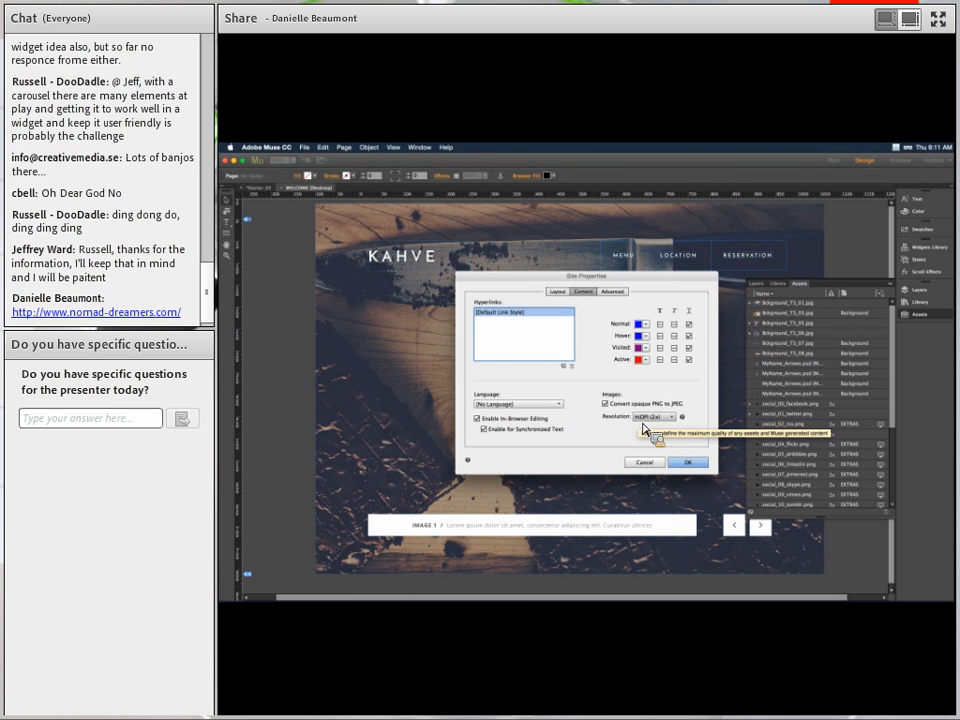
# Accept the Site Properties with OK to return to the WELCOME page design.
pyautogui.click(703, 465)
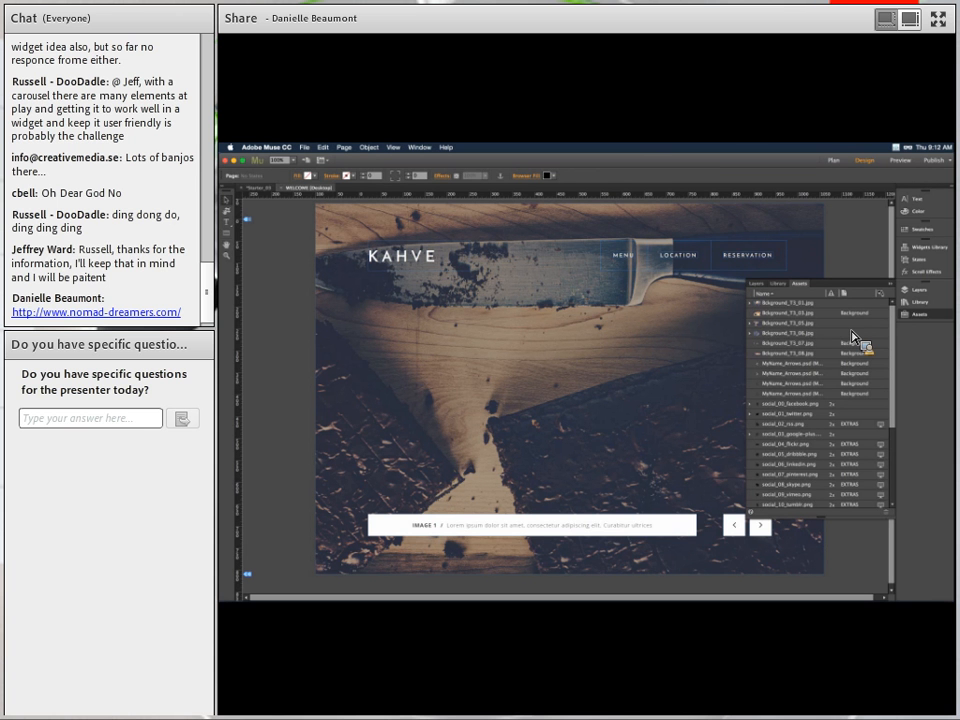
# Collapse the Assets panel so the full WELCOME page design is visible.
pyautogui.scroll(-5, 852, 338)
pyautogui.scroll(5, 852, 337)
pyautogui.click(890, 285)
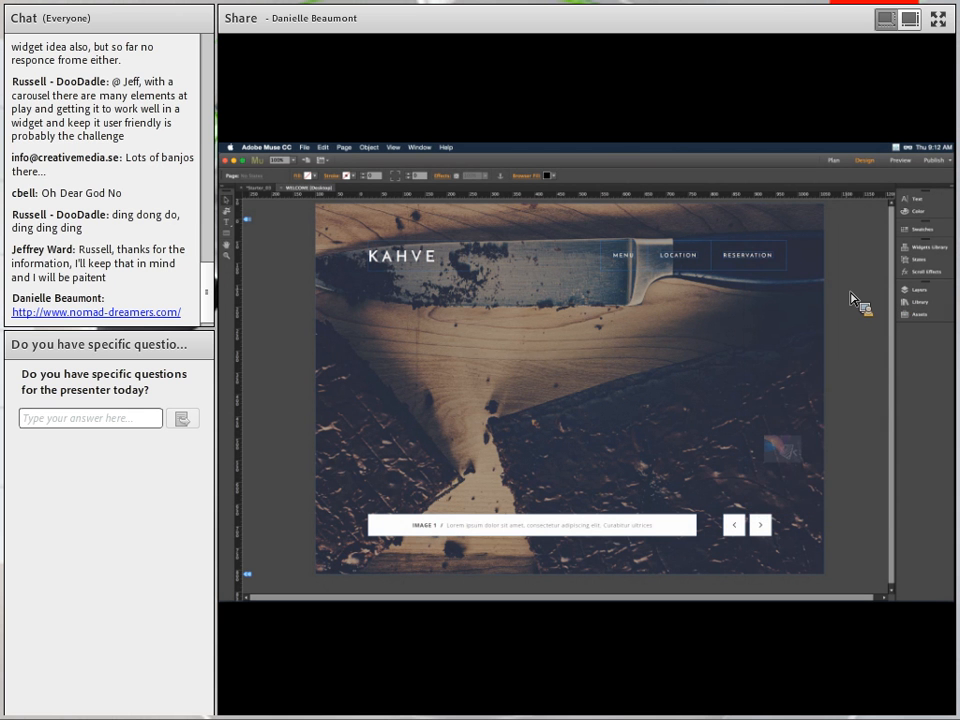
# Preview the KAHVE site in Muse, visit the location page, then return to Design view.
pyautogui.click(900, 161)
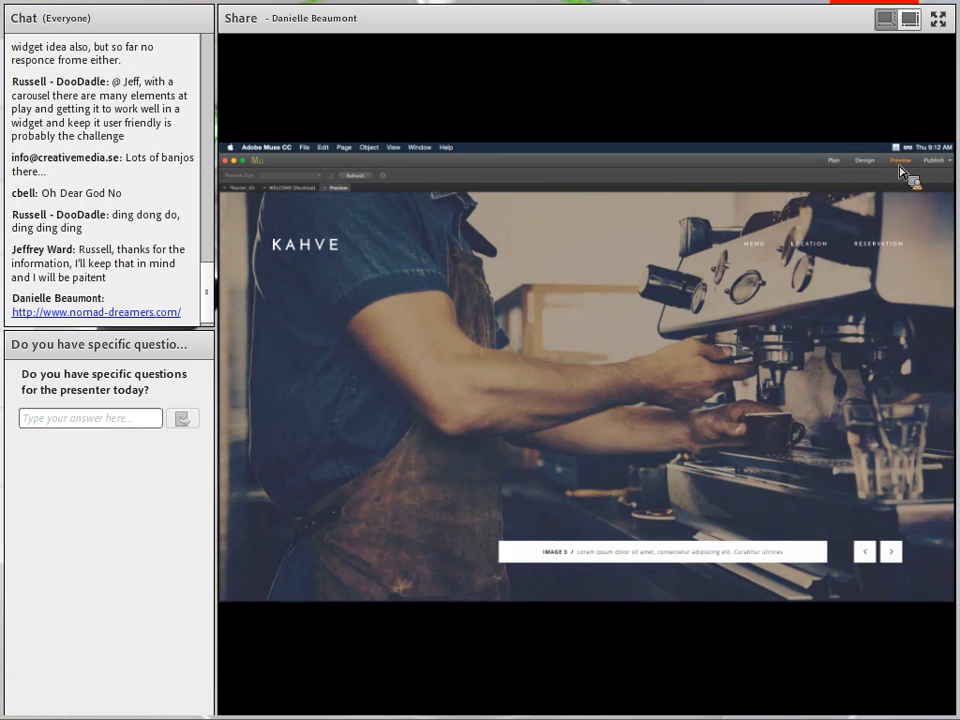
pyautogui.click(756, 248)
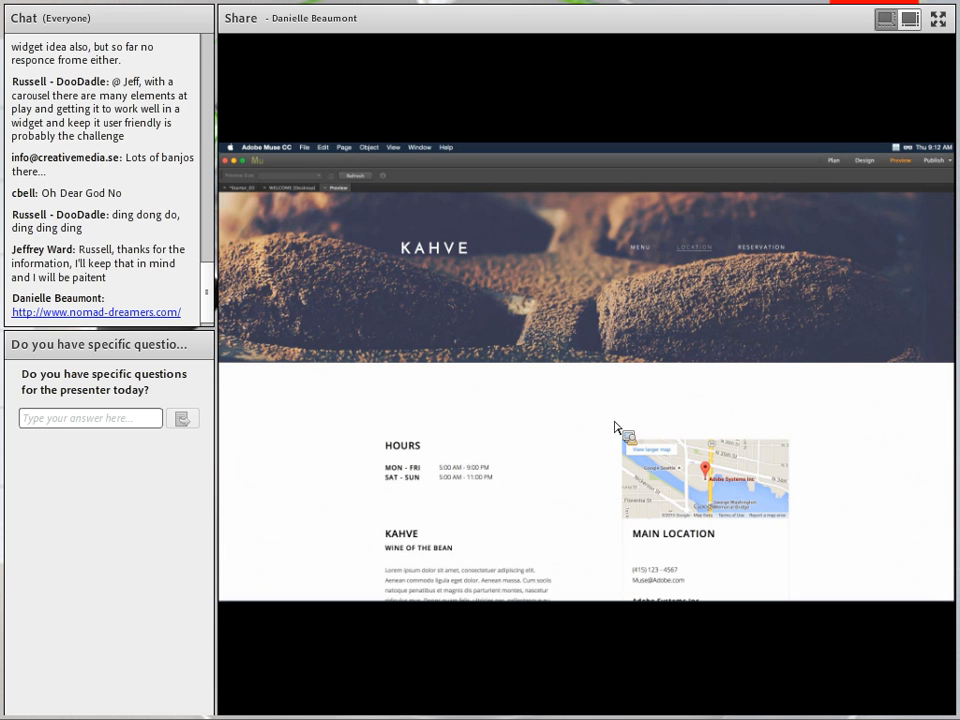
pyautogui.click(866, 161)
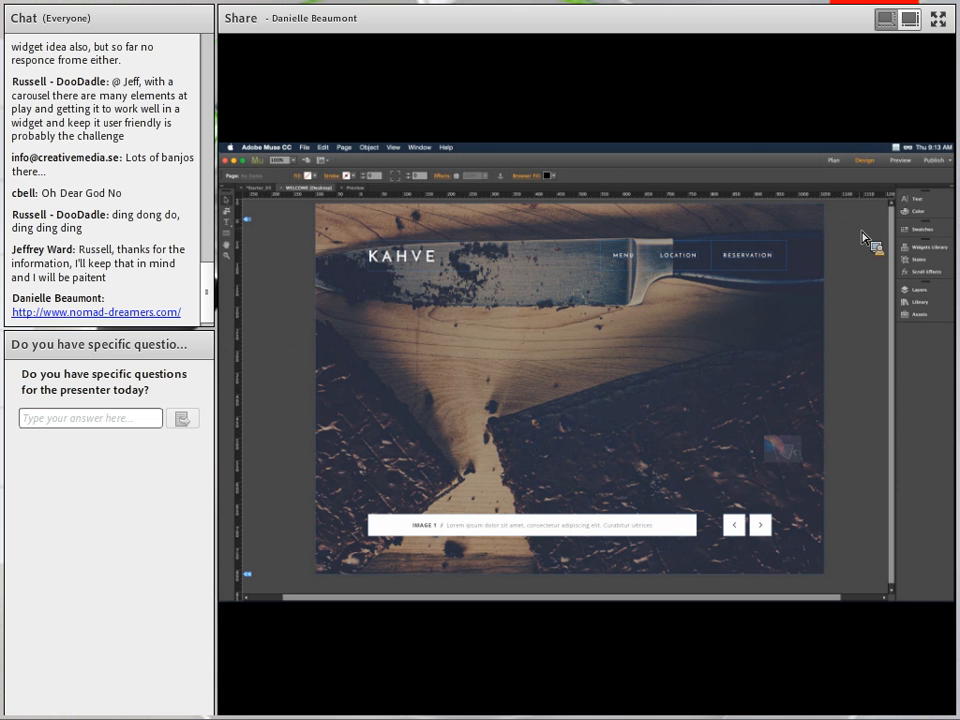
# Preview the KAHVE home page in Google Chrome via File > Preview Page in Browser.
pyautogui.click(305, 149)
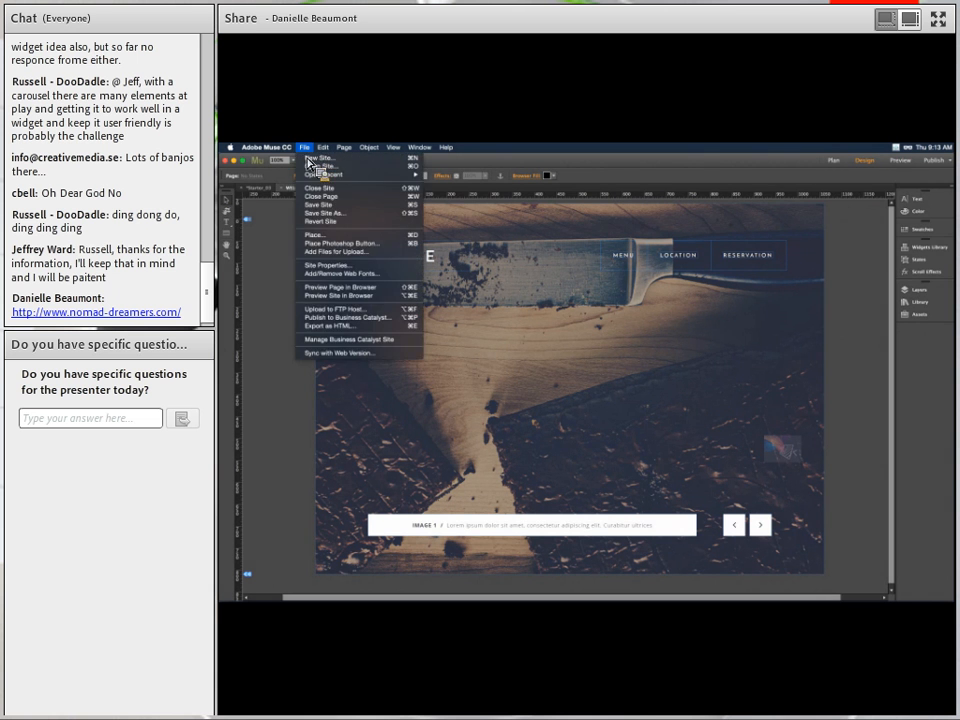
pyautogui.click(314, 290)
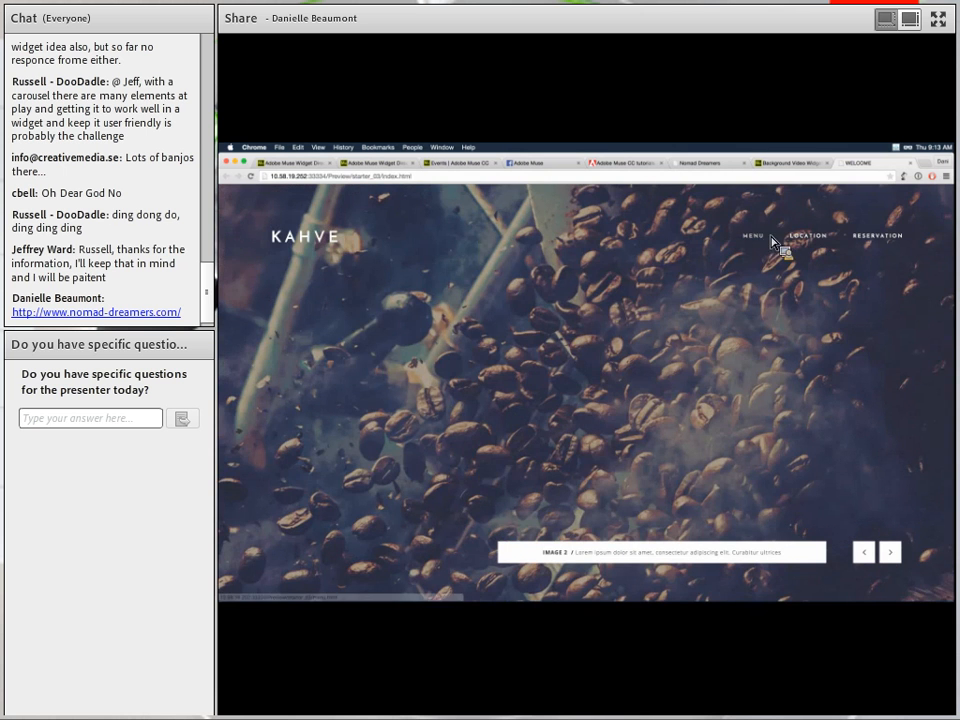
# Visit the preview's LOCATION page, go back home, then open the RESERVATION page.
pyautogui.click(808, 240)
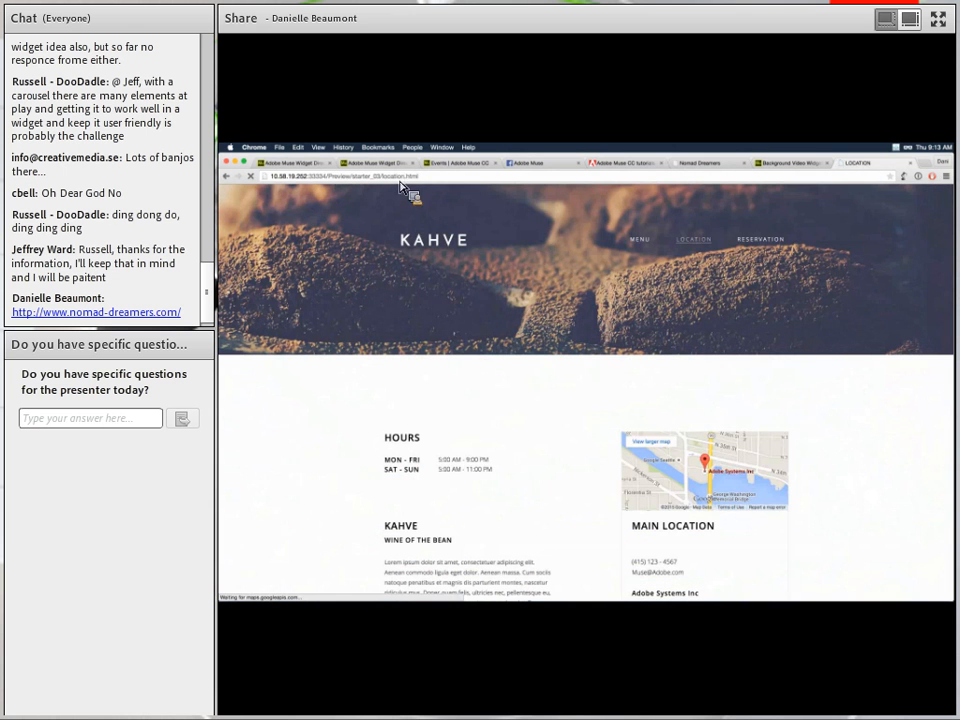
pyautogui.click(227, 177)
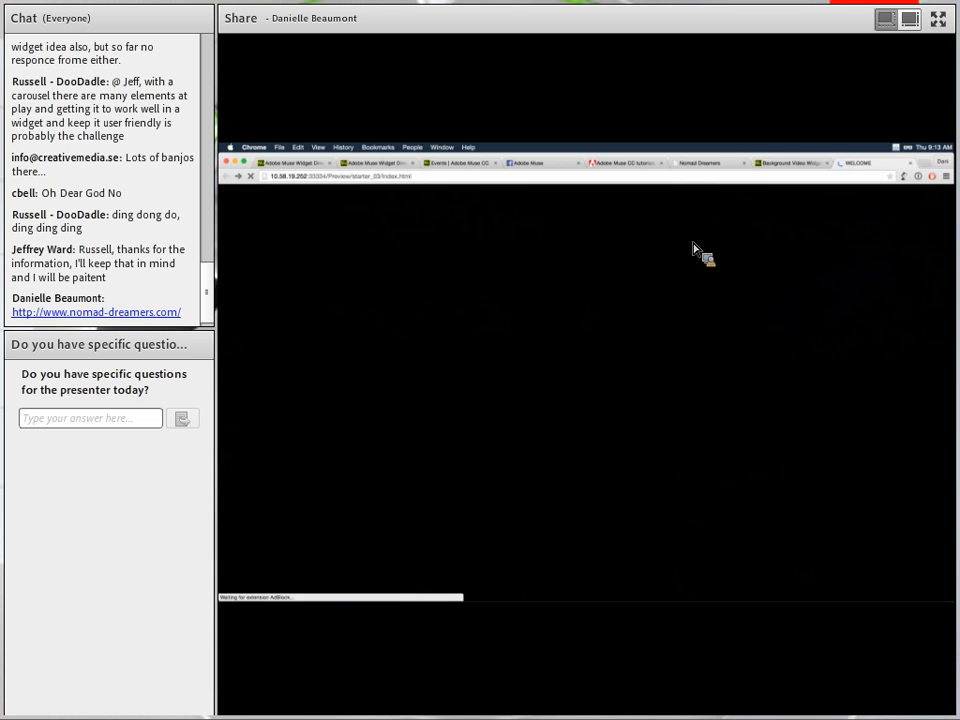
pyautogui.click(872, 238)
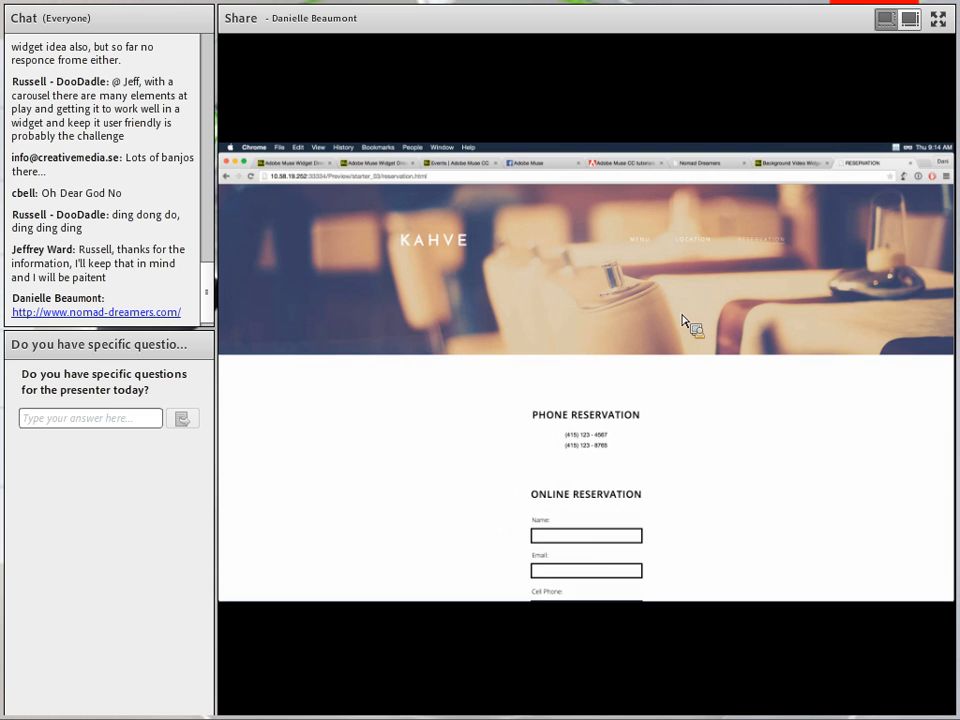
# Select the preview's web address, then switch back to the Muse design.
pyautogui.click(445, 180)
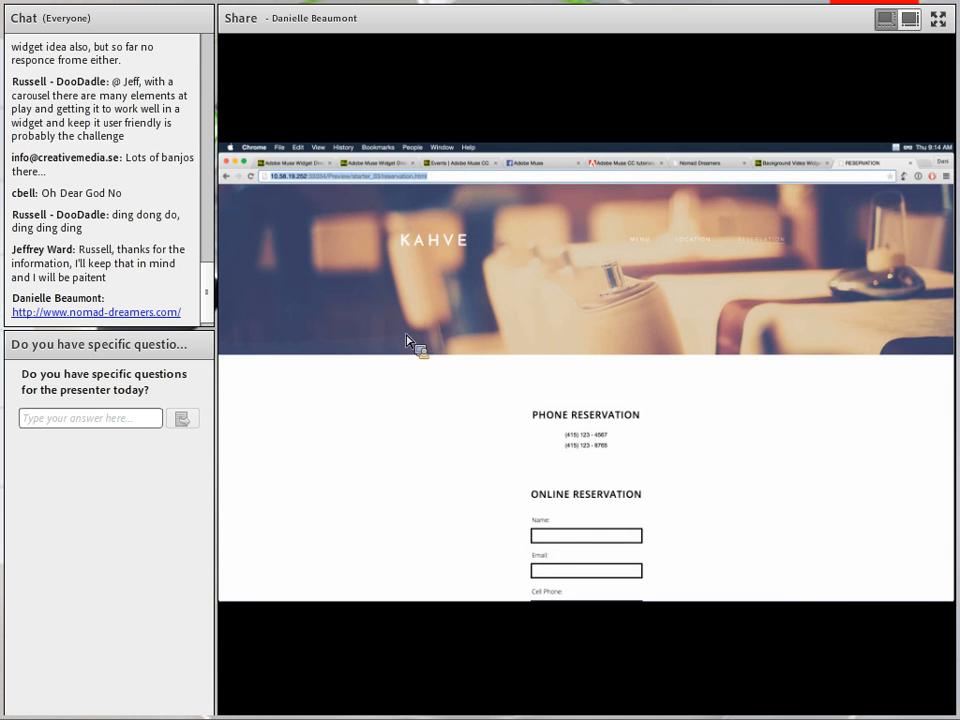
pyautogui.moveTo(343, 611)
pyautogui.scroll(-3, 490, 296)
pyautogui.scroll(-6, 490, 295)
pyautogui.scroll(9, 490, 295)
pyautogui.press('super+Tab')
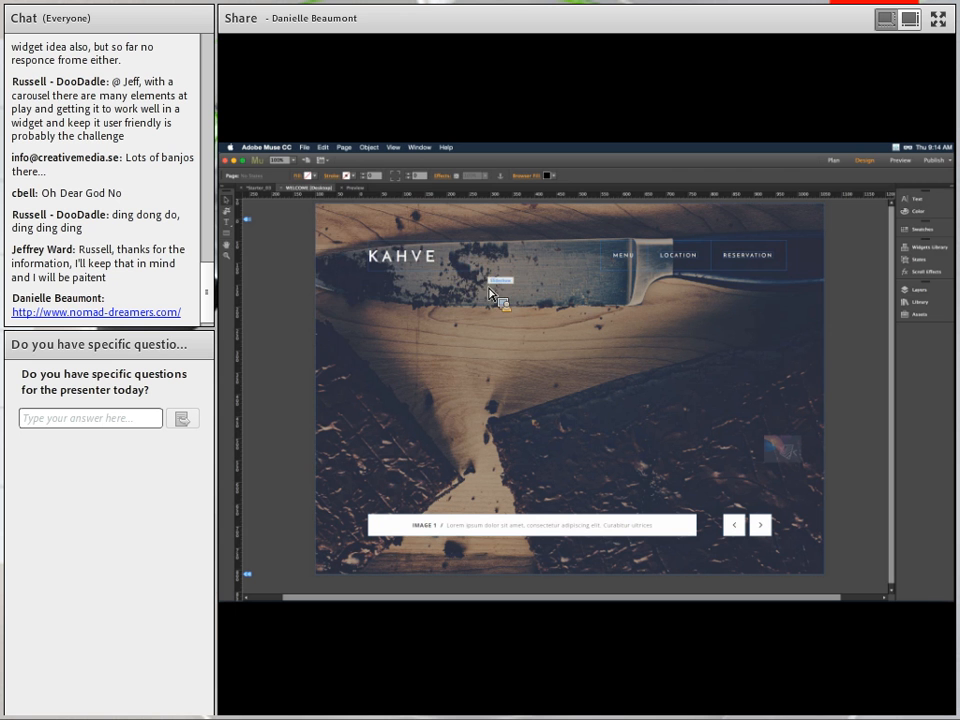
# Open the Publish to Business Catalyst dialog from the Publish dropdown.
pyautogui.click(306, 148)
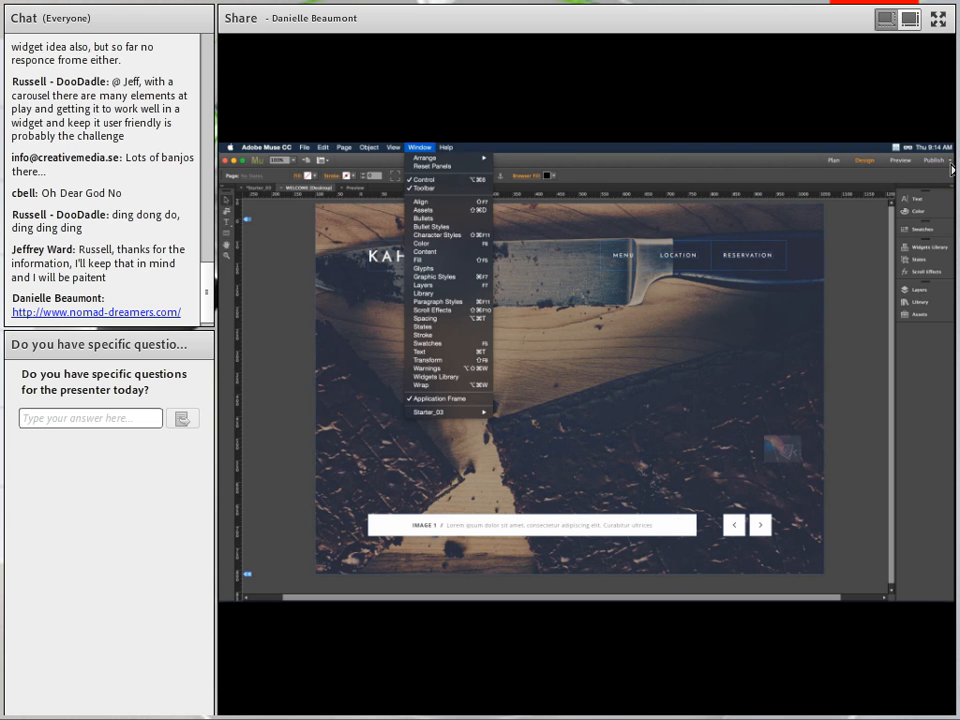
pyautogui.click(950, 161)
pyautogui.click(950, 161)
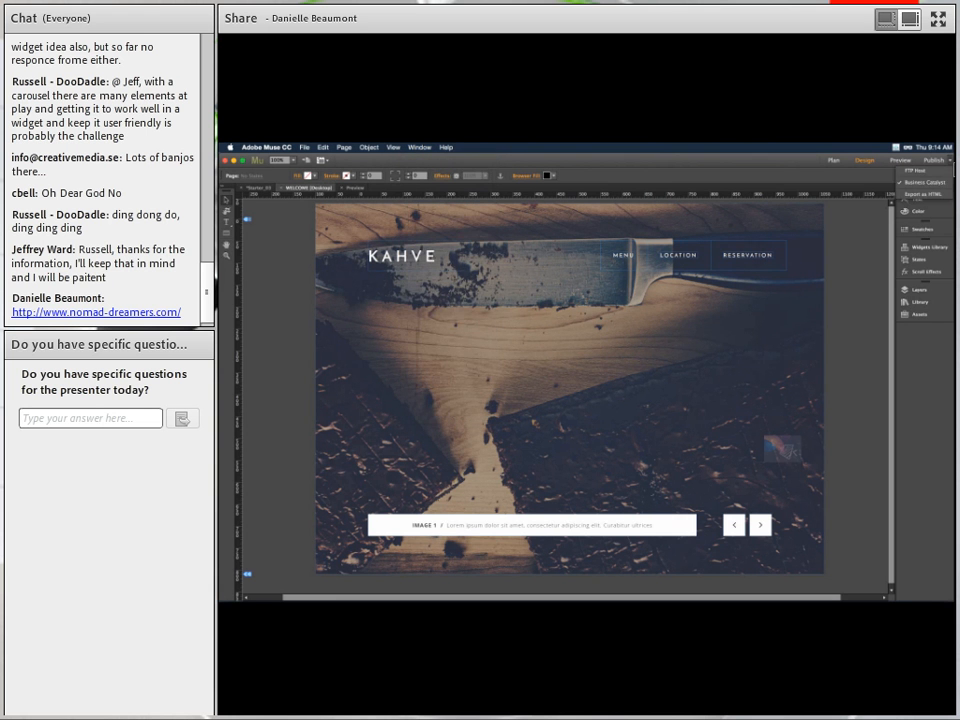
pyautogui.click(928, 192)
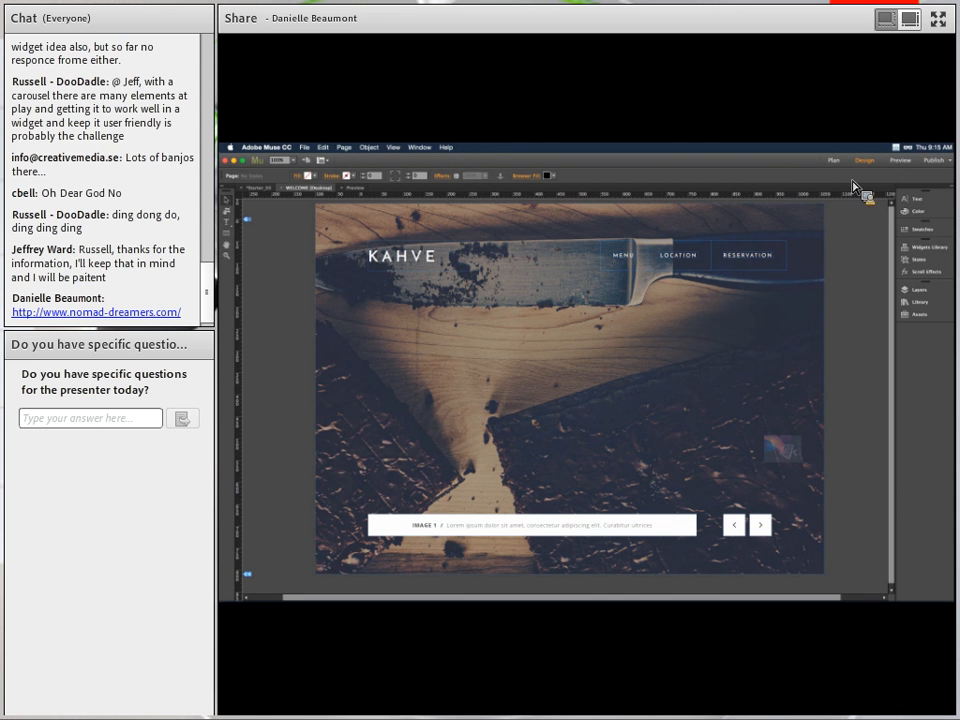
pyautogui.click(950, 161)
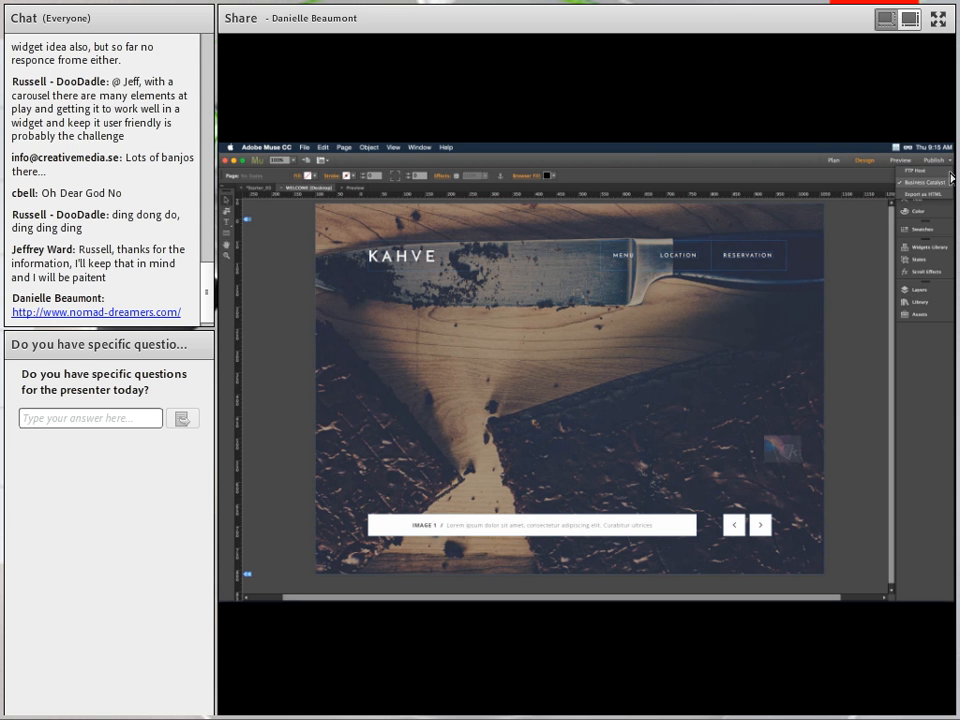
pyautogui.click(938, 162)
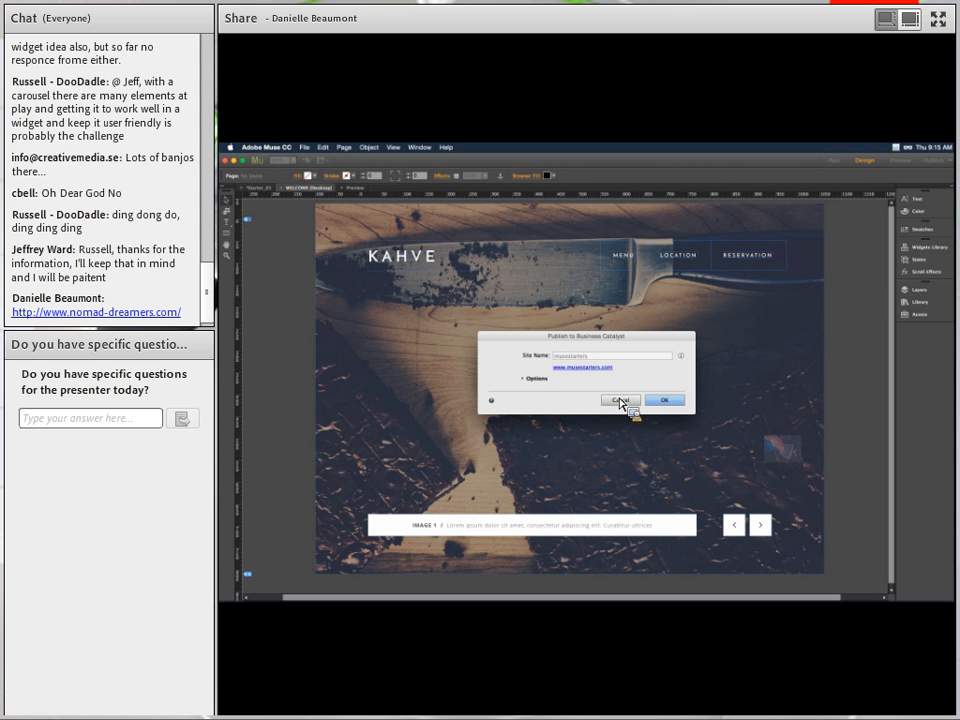
# Expand the publish options and choose to publish as a new Business Catalyst site.
pyautogui.click(526, 380)
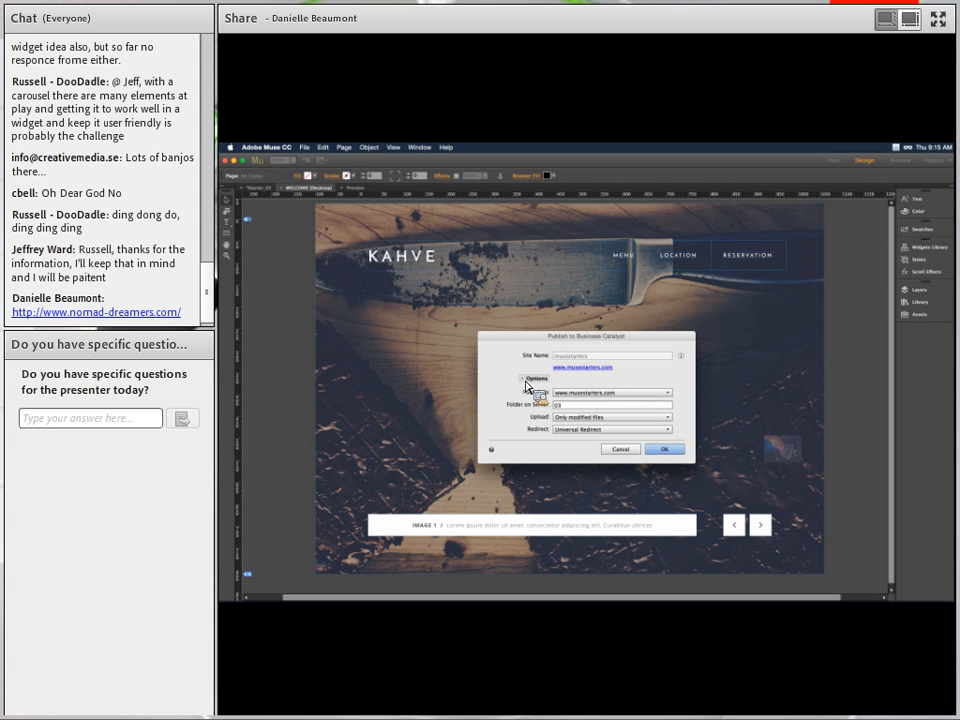
pyautogui.moveTo(525, 357); pyautogui.dragTo(504, 251)
pyautogui.click(570, 294)
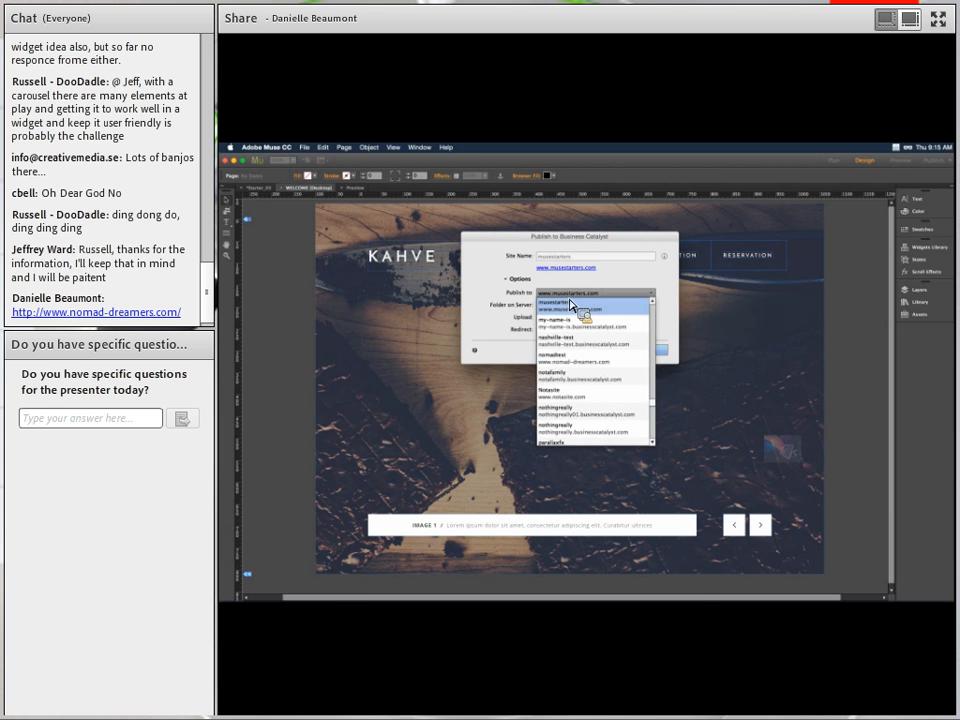
pyautogui.scroll(10, 575, 315)
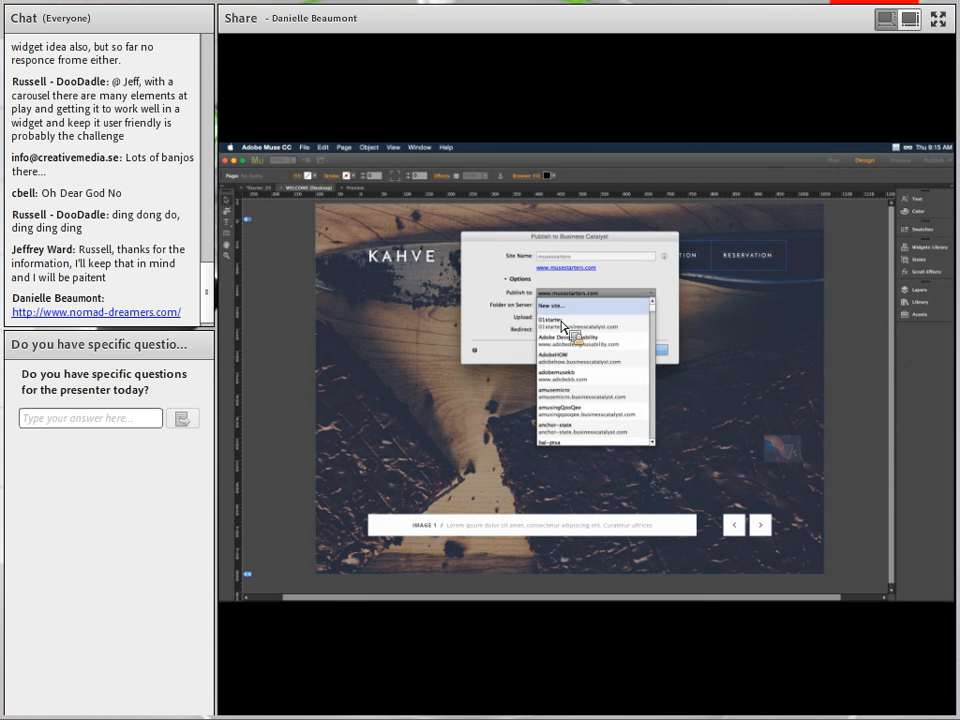
pyautogui.click(551, 306)
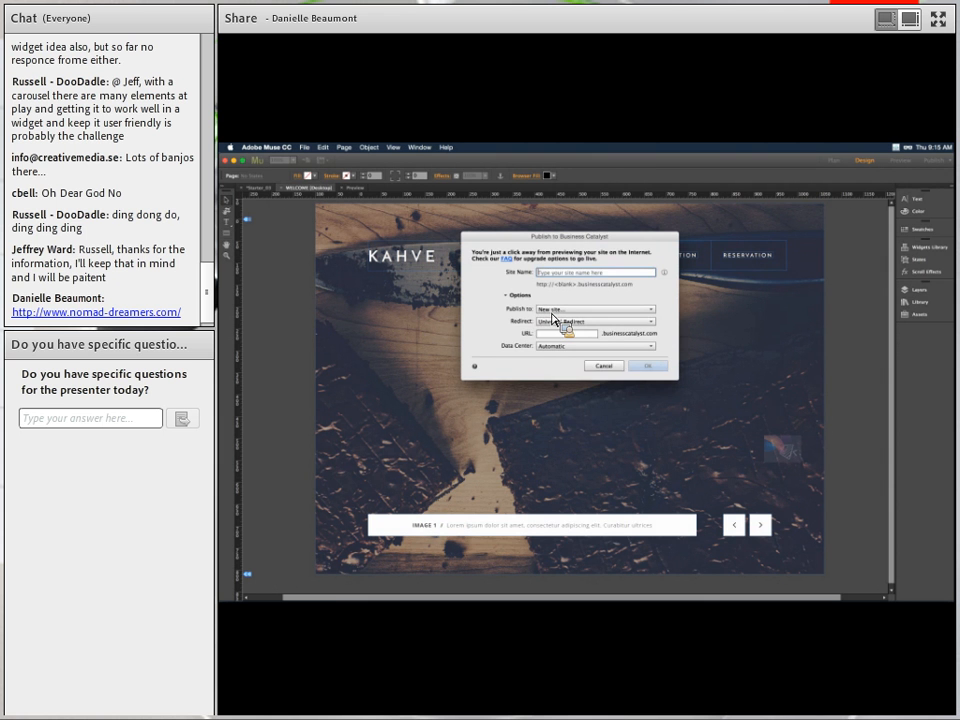
# Name the new site 'new kahve'.
pyautogui.write('new-kahve')
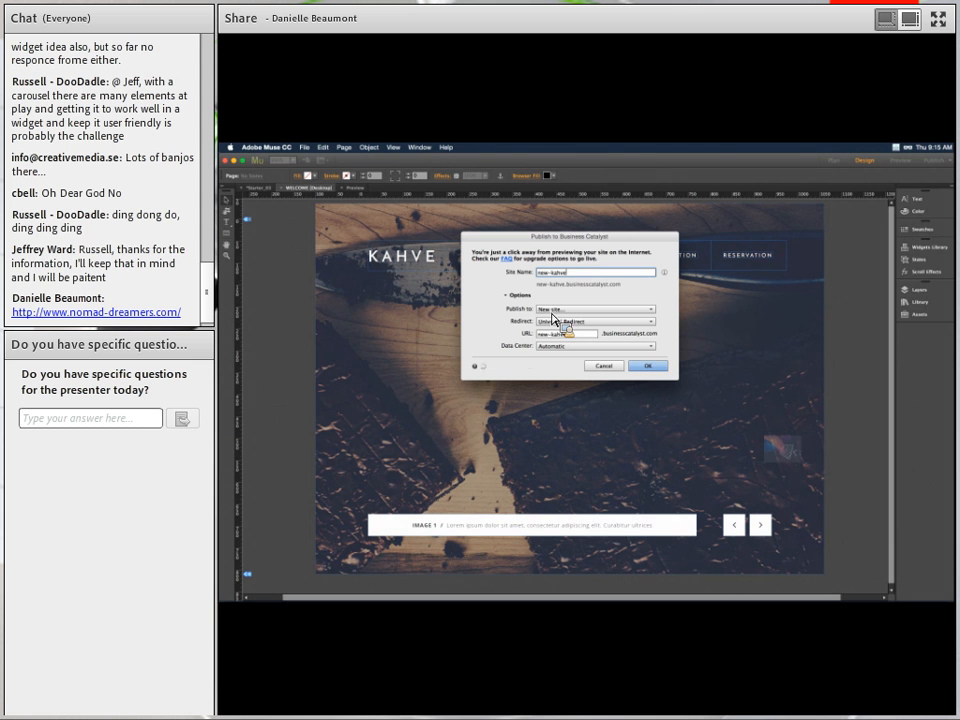
pyautogui.press('BackSpace')
pyautogui.press('BackSpace')
pyautogui.press('BackSpace')
pyautogui.press('BackSpace')
pyautogui.press('BackSpace')
pyautogui.write('k')
pyautogui.write('ahve')
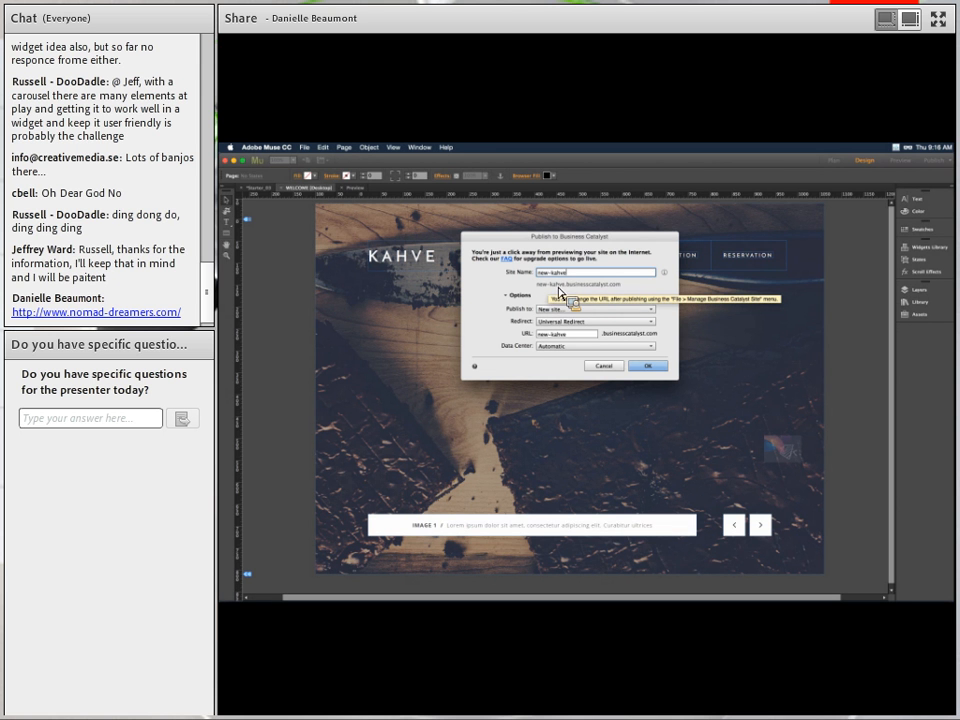
pyautogui.click(555, 275)
pyautogui.press('BackSpace')
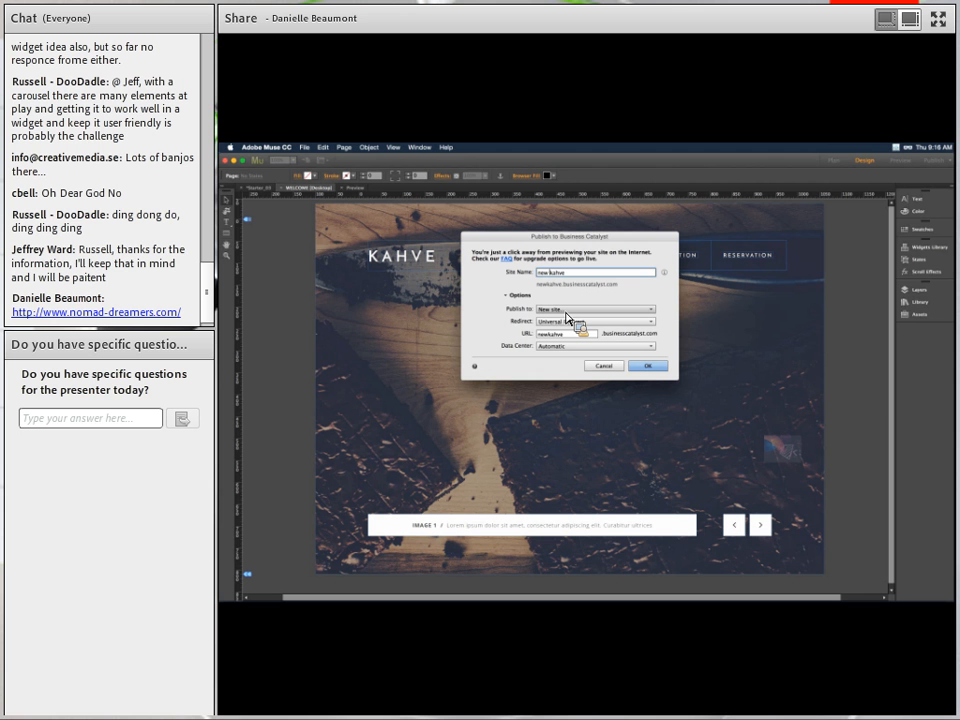
# Keep Universal Redirect and an Automatic data center, then publish the site.
pyautogui.click(567, 320)
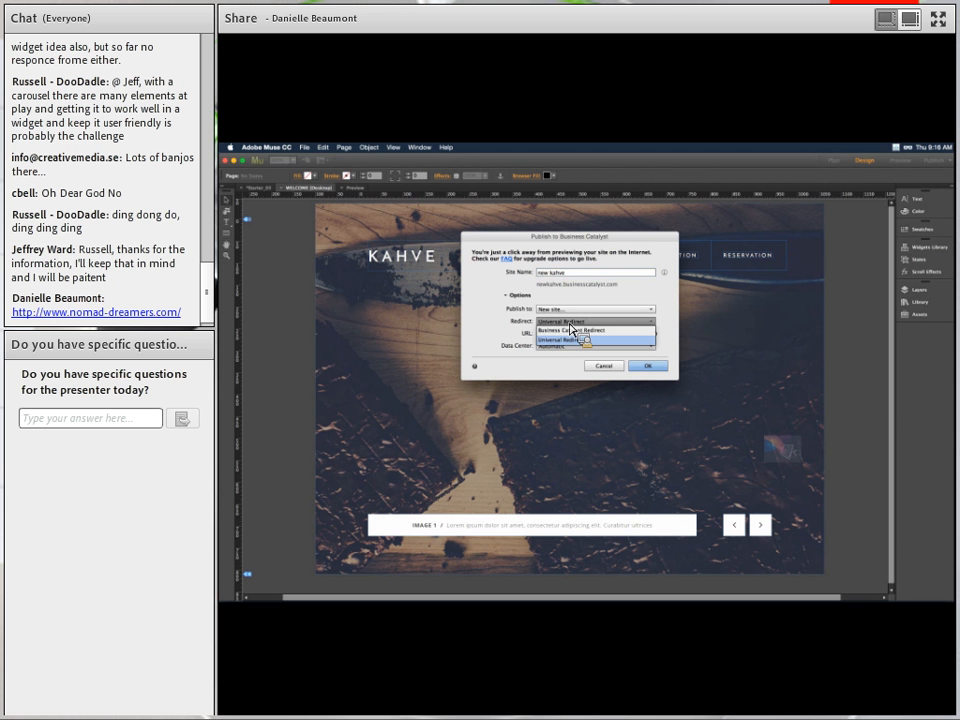
pyautogui.click(570, 324)
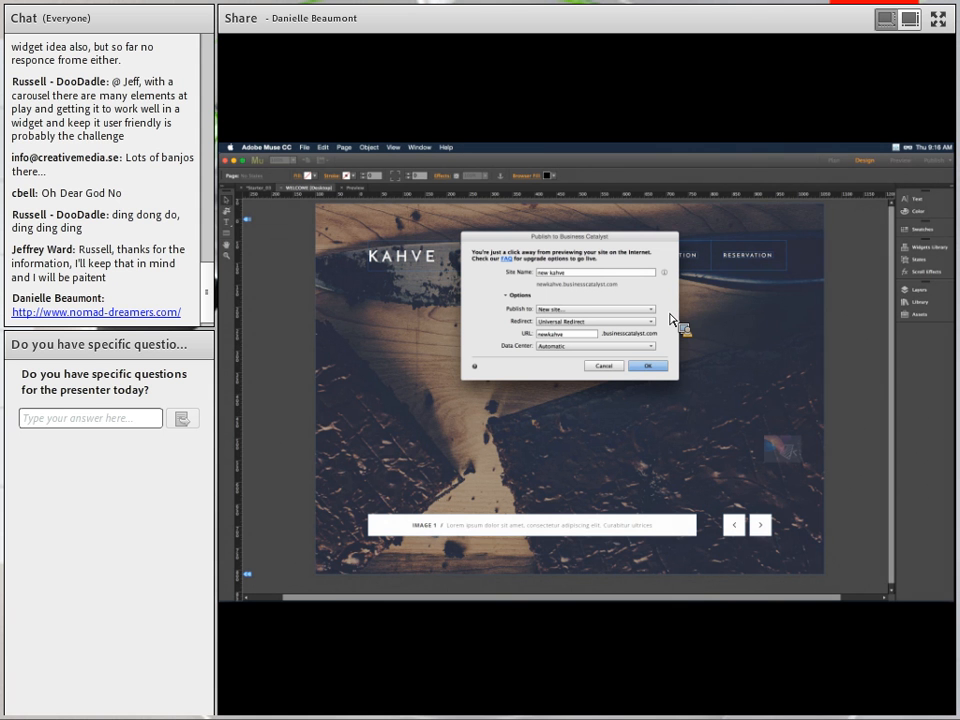
pyautogui.click(574, 348)
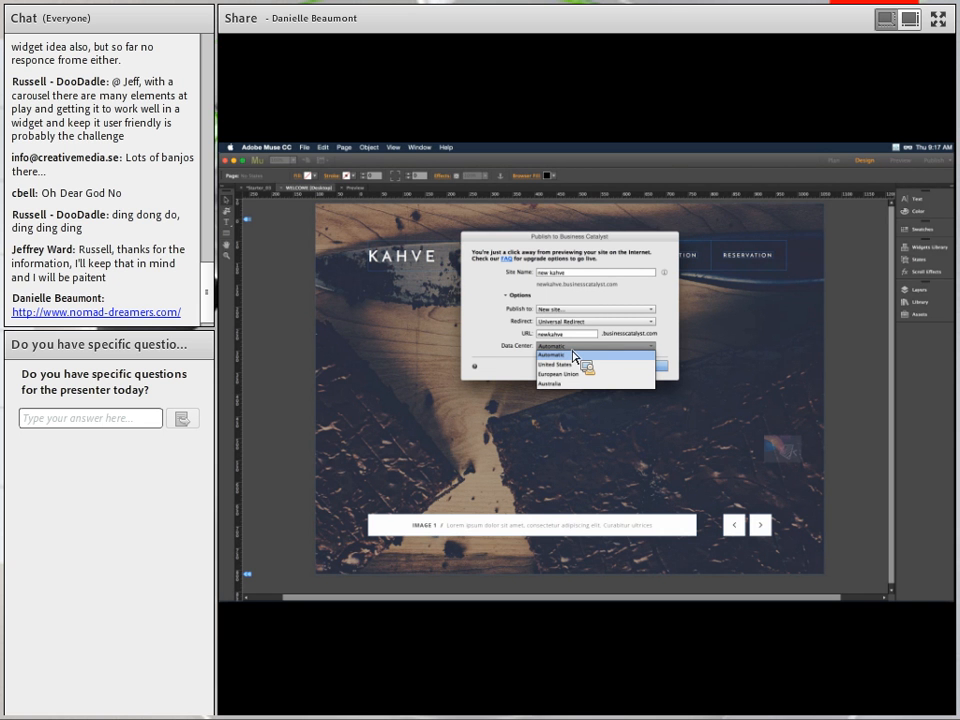
pyautogui.click(553, 355)
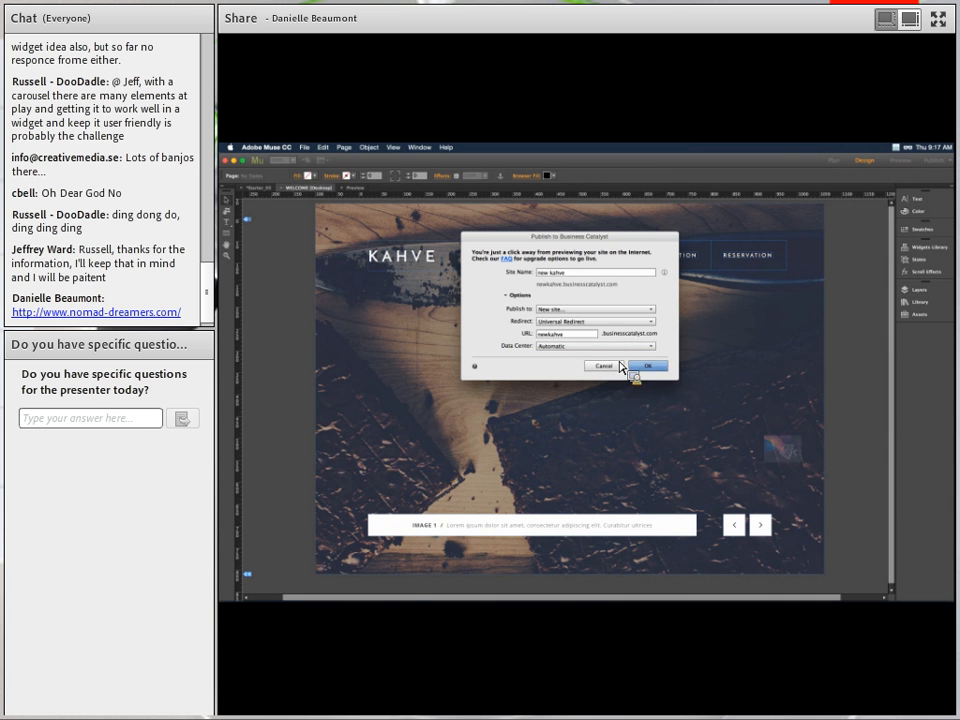
pyautogui.click(656, 371)
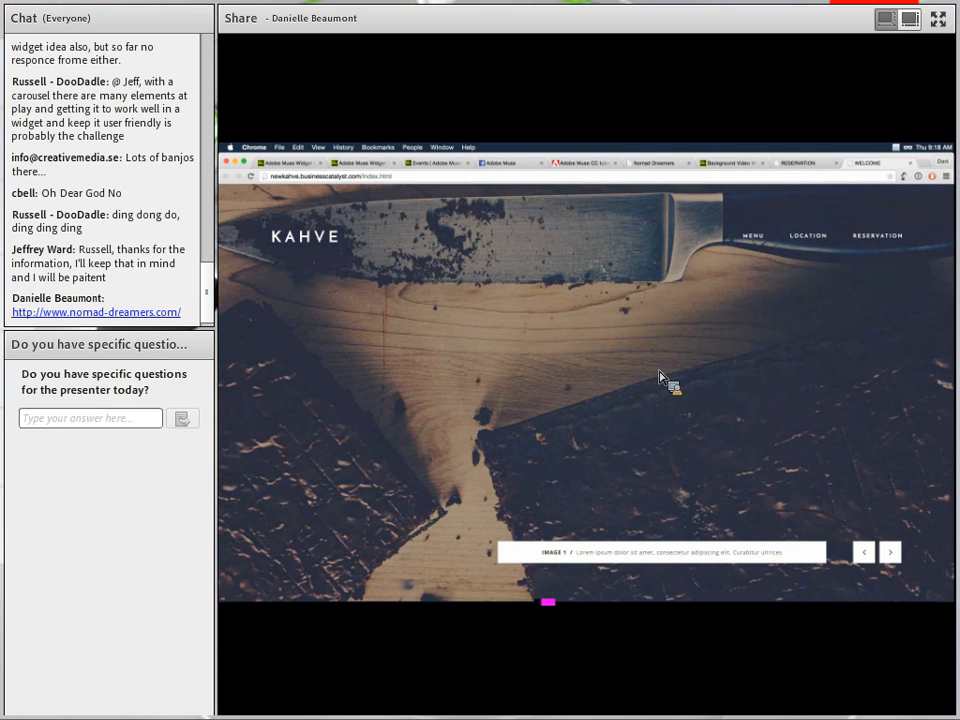
# Select the live site's address, newkahve.businesscatalyst.com, in Chrome.
pyautogui.click(337, 178)
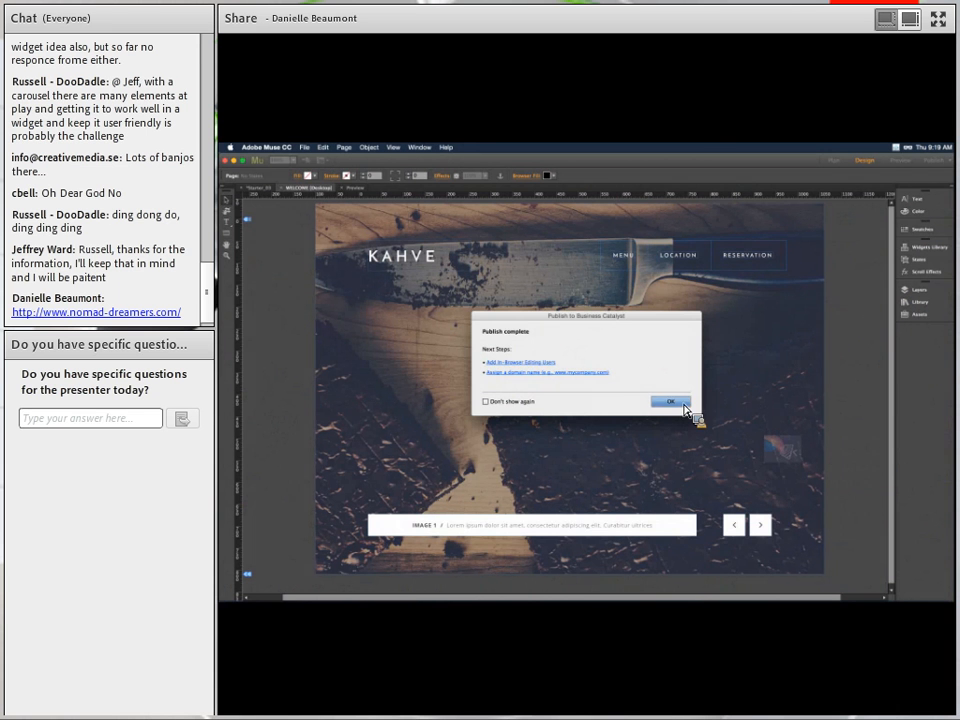
# Dismiss the Publish complete notice and reopen the Publish to Business Catalyst dialog.
pyautogui.click(683, 403)
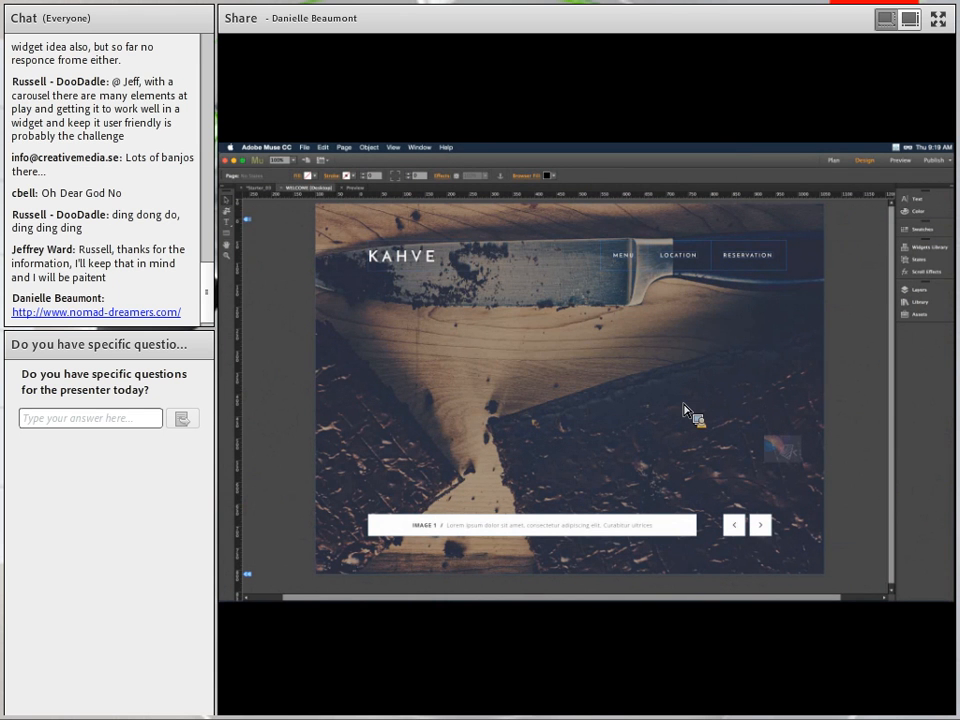
pyautogui.click(938, 166)
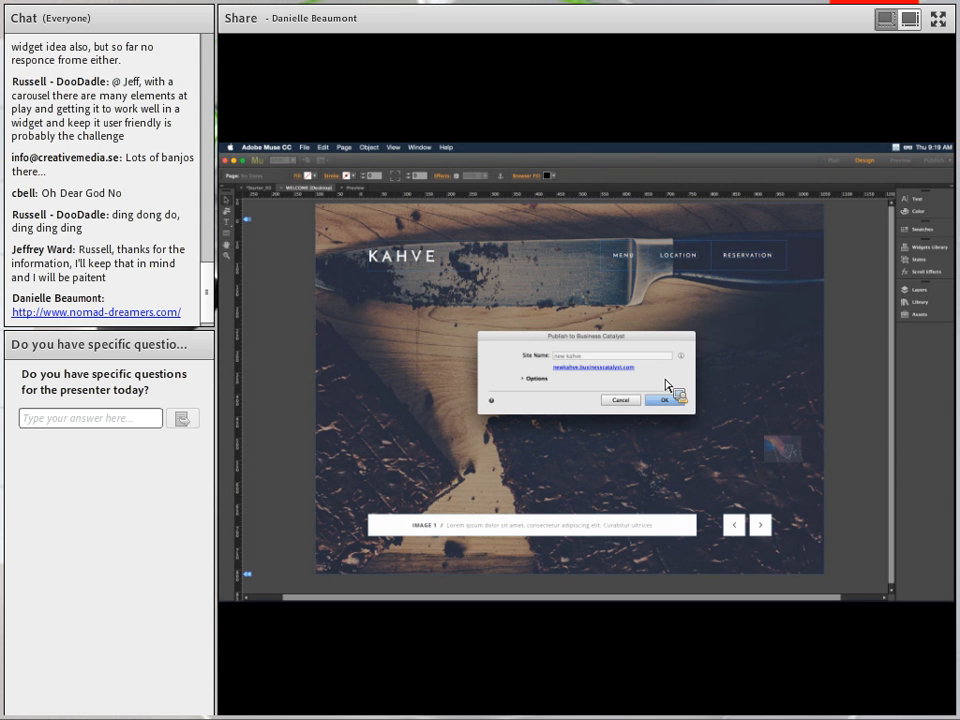
# Republish the KAHVE site from Muse into the 'stage' folder on the newkahve Business Catalyst server.
pyautogui.click(524, 381)
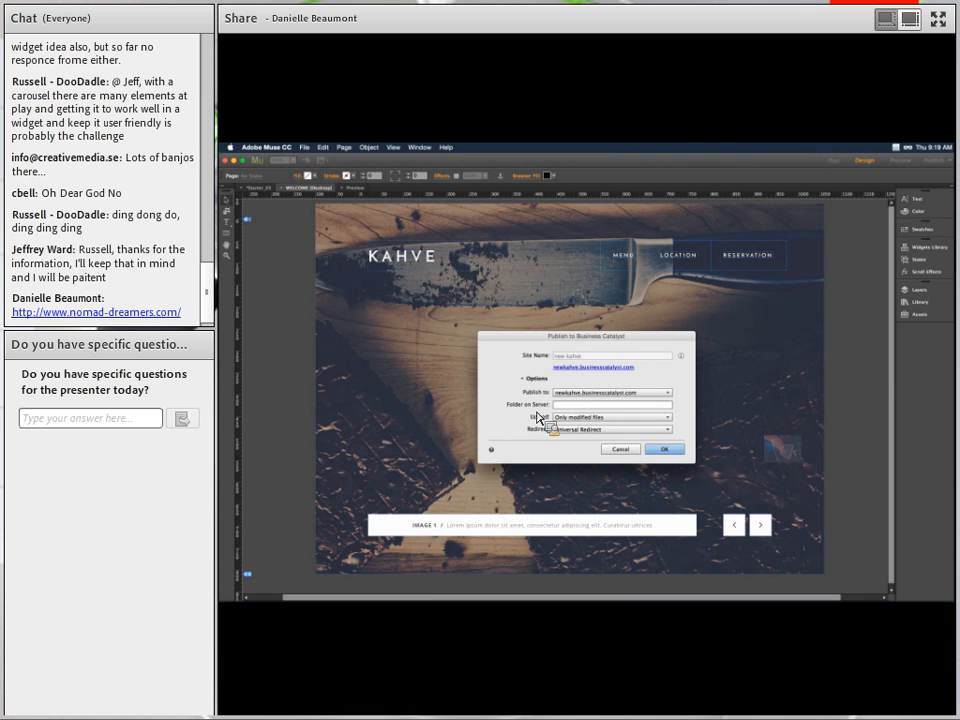
pyautogui.click(566, 406)
pyautogui.write('stage')
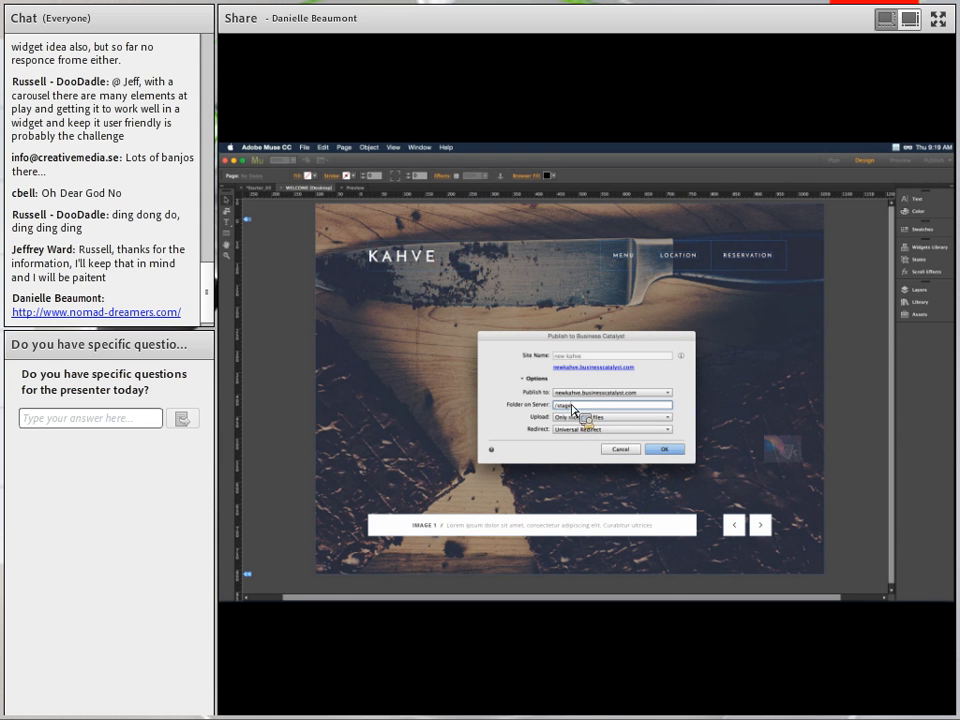
pyautogui.click(680, 453)
pyautogui.click(675, 455)
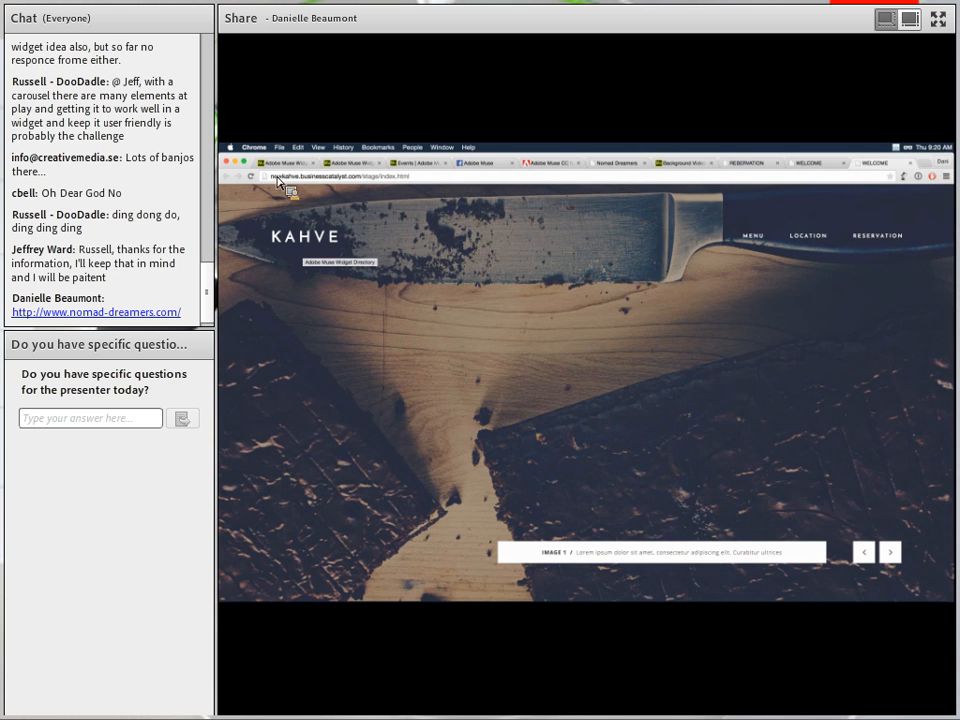
# Check the staged site's address newkahve.businesscatalyst.com/stage/index.html in Chrome, then return to Muse.
pyautogui.moveTo(270, 177); pyautogui.dragTo(388, 181)
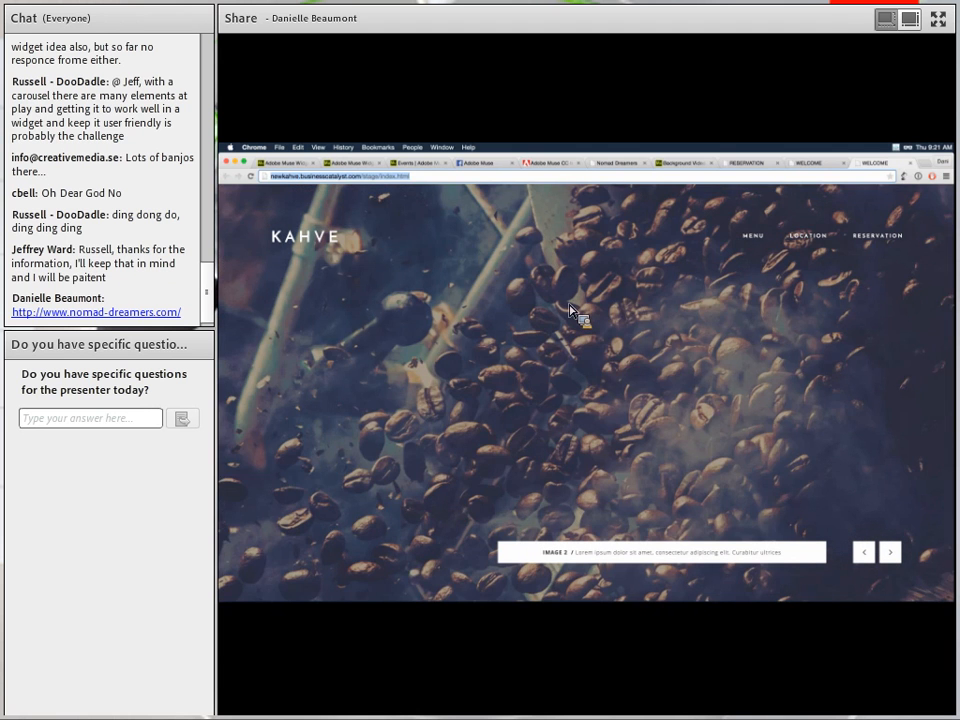
pyautogui.press('super+Tab')
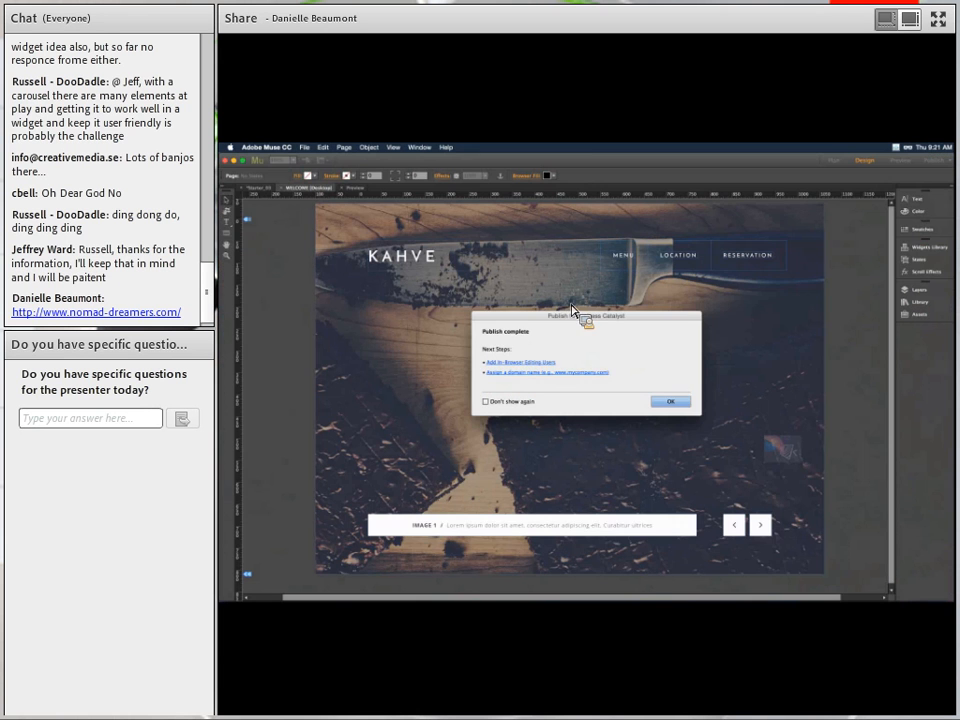
# Dismiss Muse's Publish complete notice and go back to the staged site's address bar in Chrome.
pyautogui.click(685, 404)
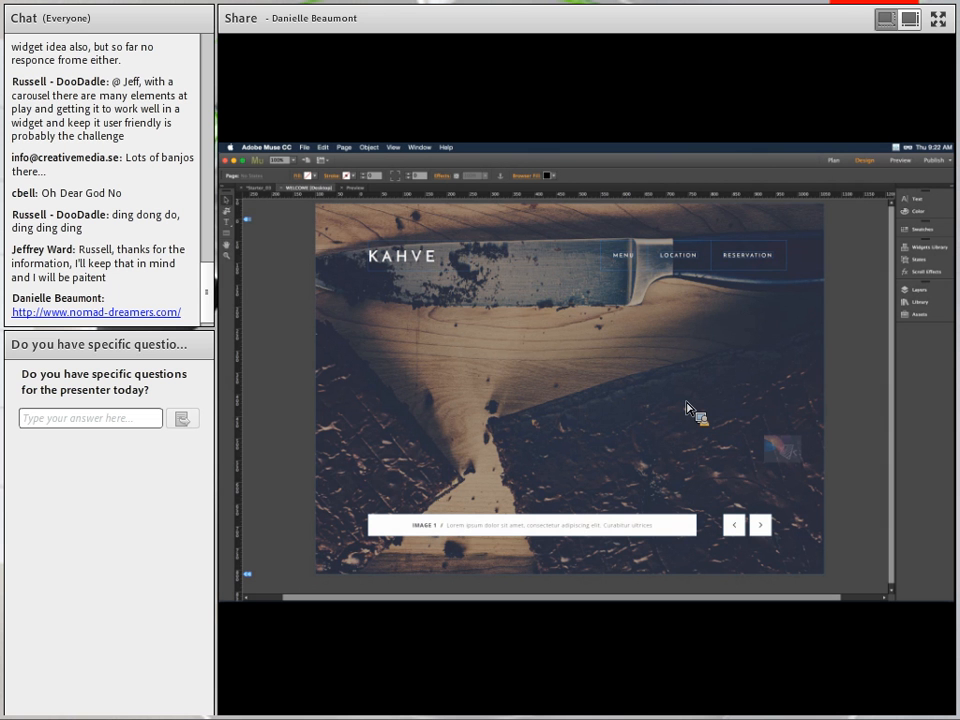
pyautogui.press('super+Tab')
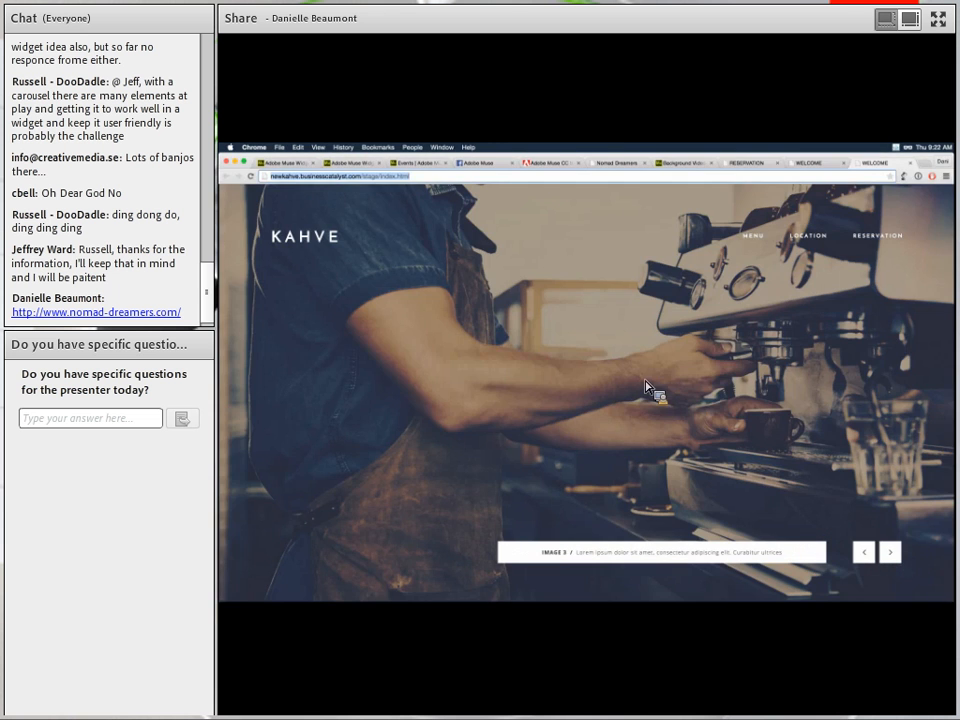
pyautogui.click(364, 178)
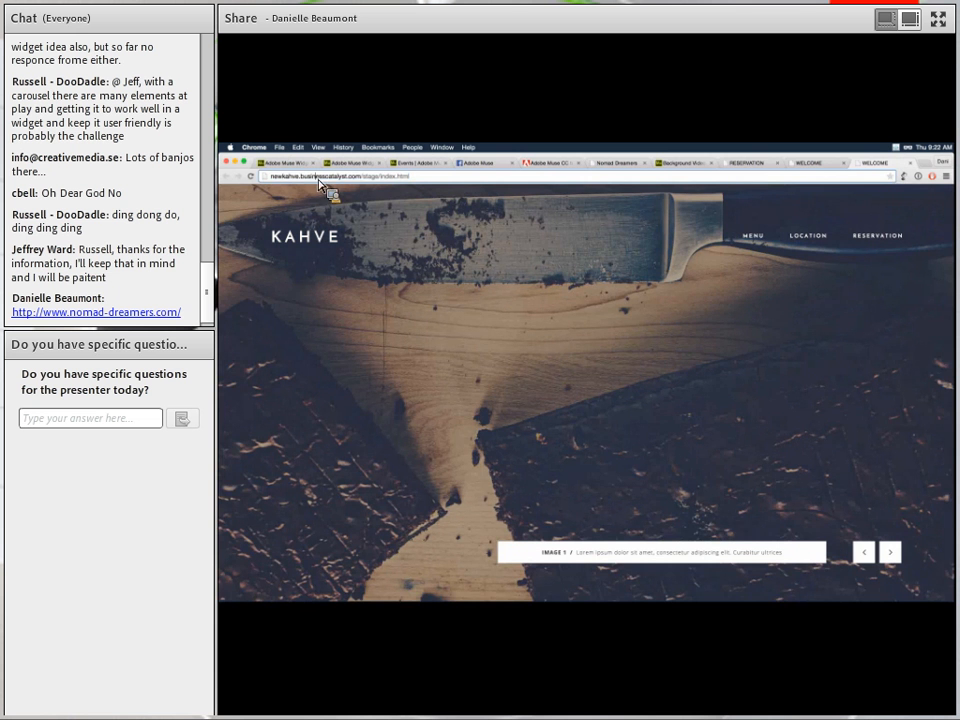
# Change the URL from stage/index.html to admin/index.aspx to load the admin login page.
pyautogui.moveTo(364, 178); pyautogui.dragTo(421, 193)
pyautogui.write('admin/index.aspx')
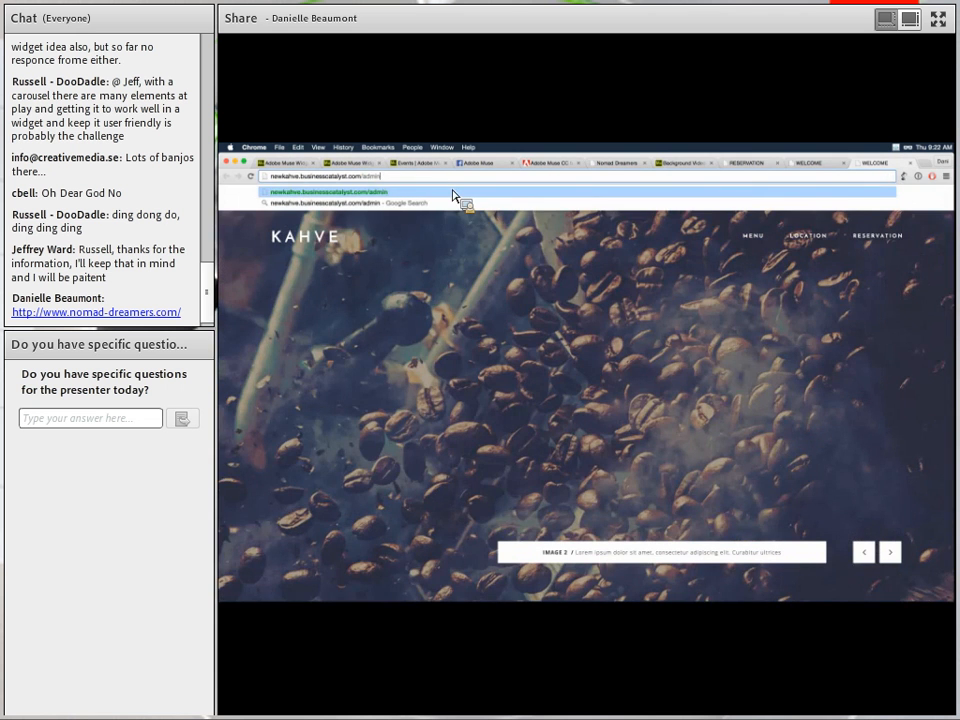
pyautogui.press('Return')
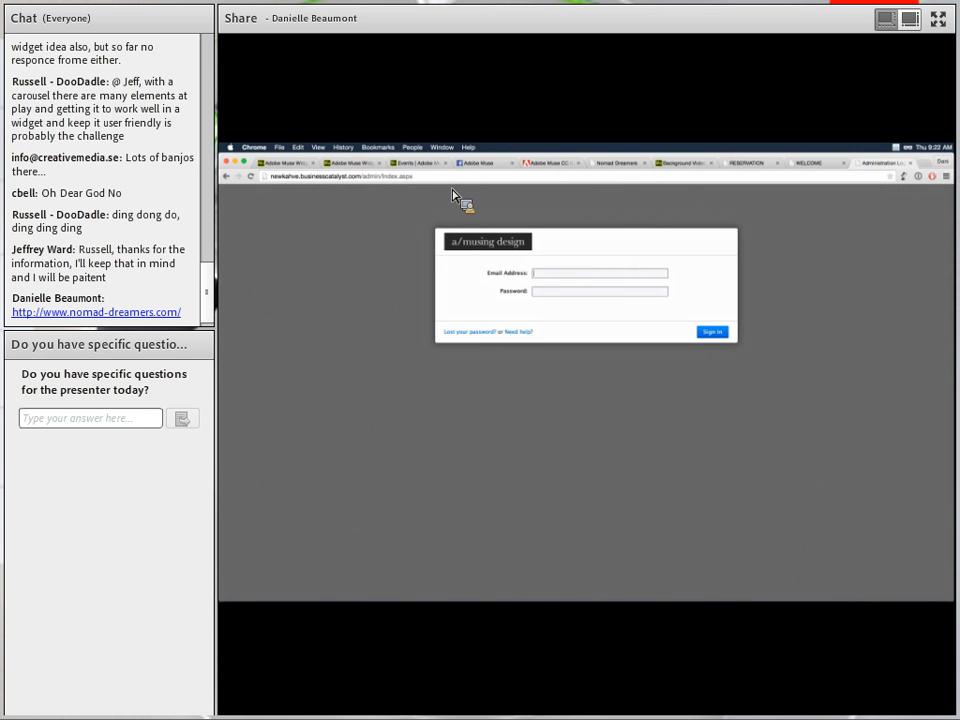
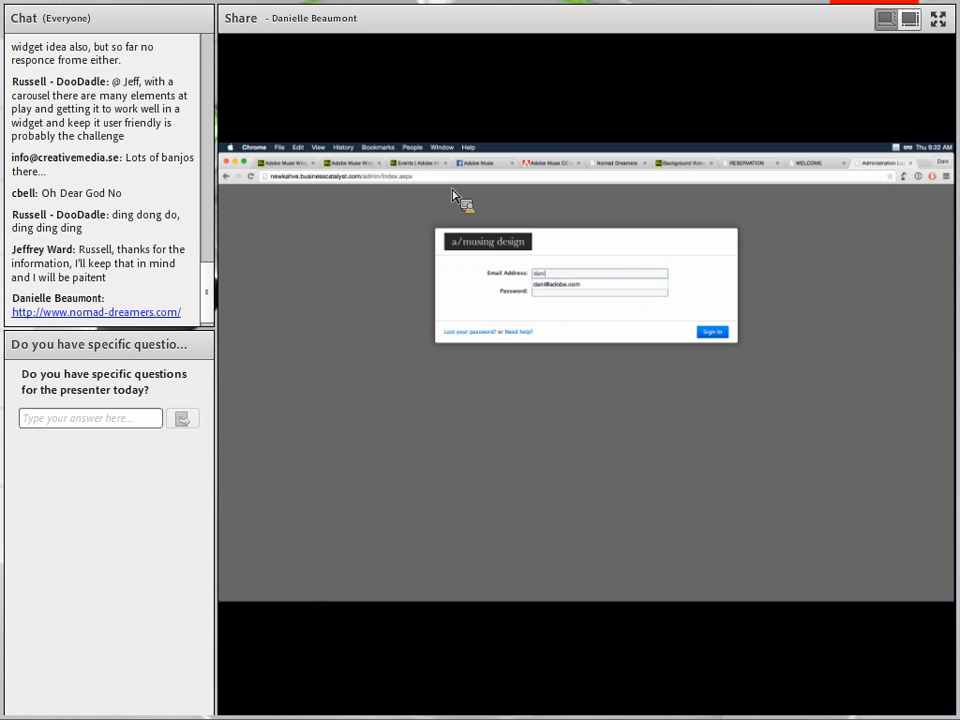
# Sign in to the Business Catalyst admin console with the account e-mail and password.
pyautogui.press('Down')
pyautogui.press('Return')
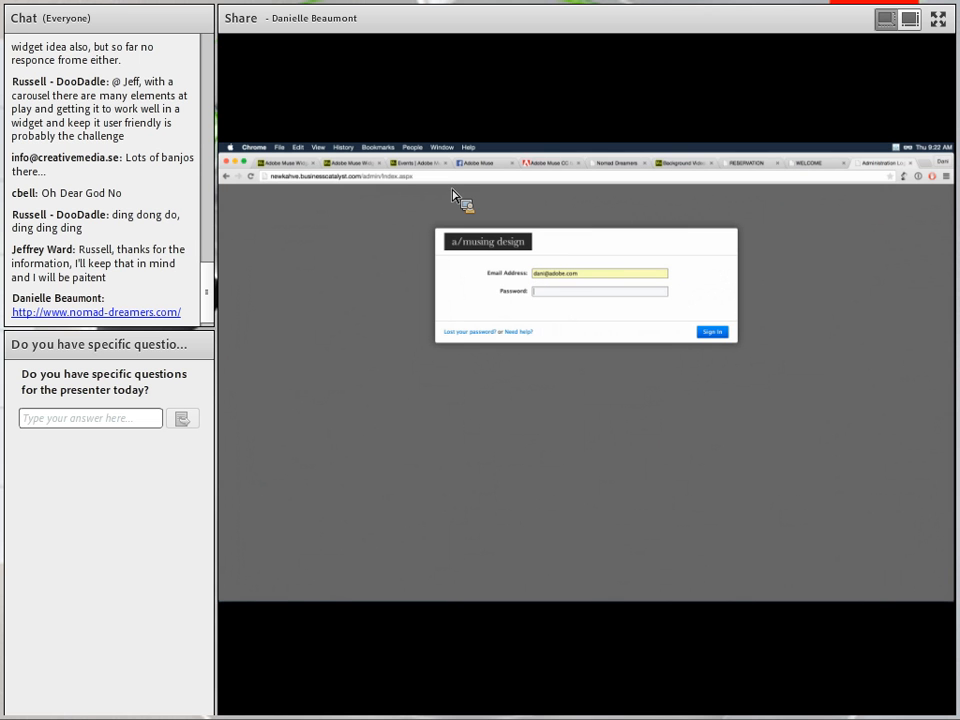
pyautogui.press('Tab')
pyautogui.click(721, 337)
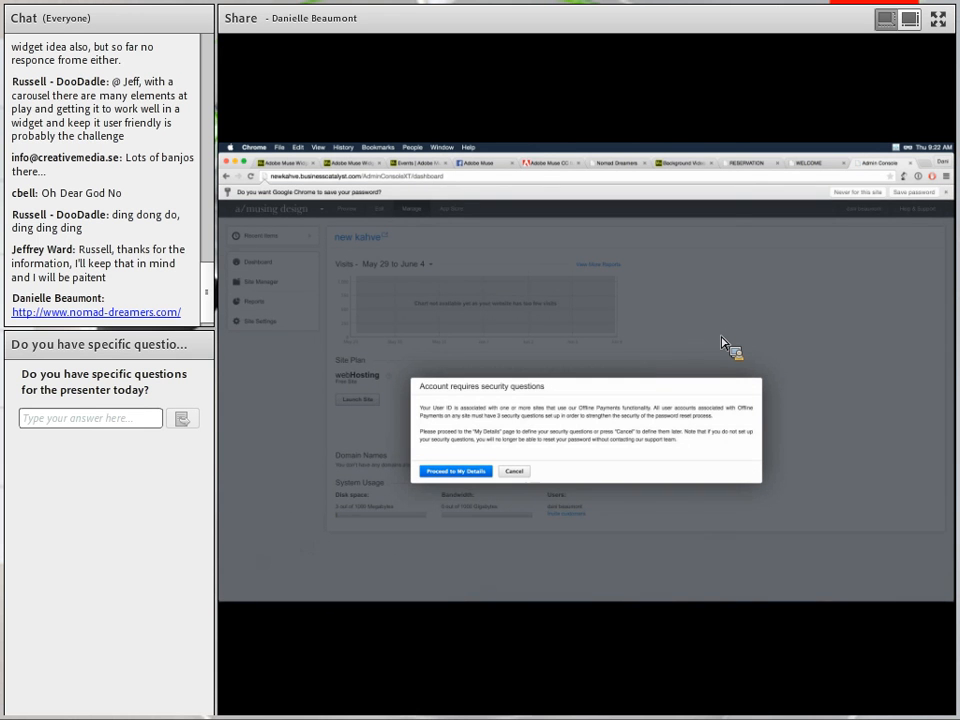
# Cancel the Account requires security questions prompt.
pyautogui.click(519, 476)
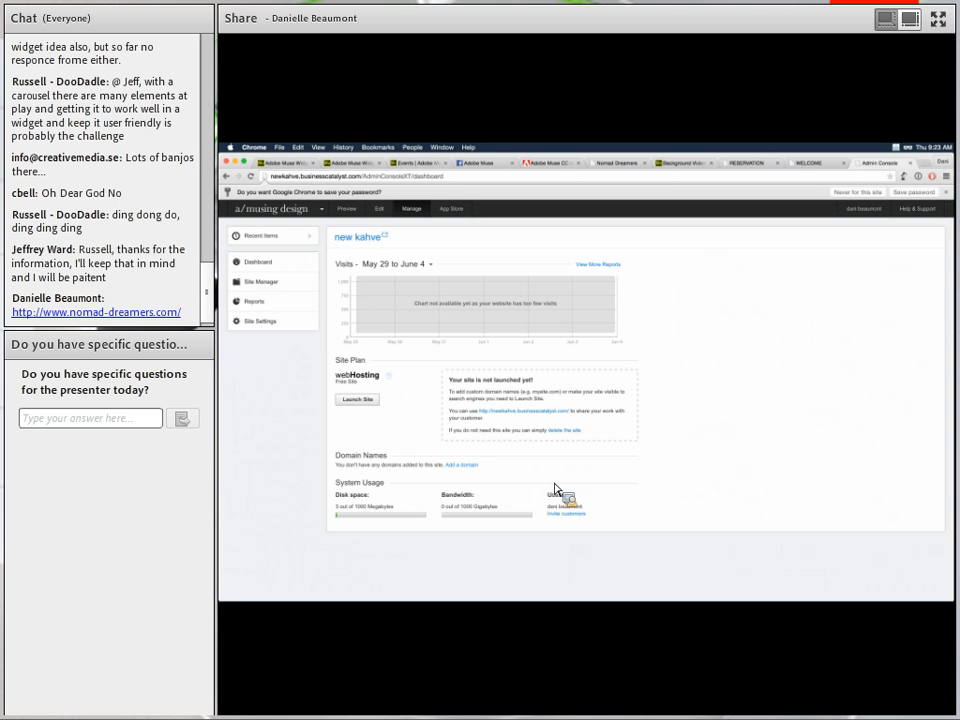
# Try launching new kahve, hit the hosted-site limit, cancel, and close the upgrade panel.
pyautogui.click(358, 399)
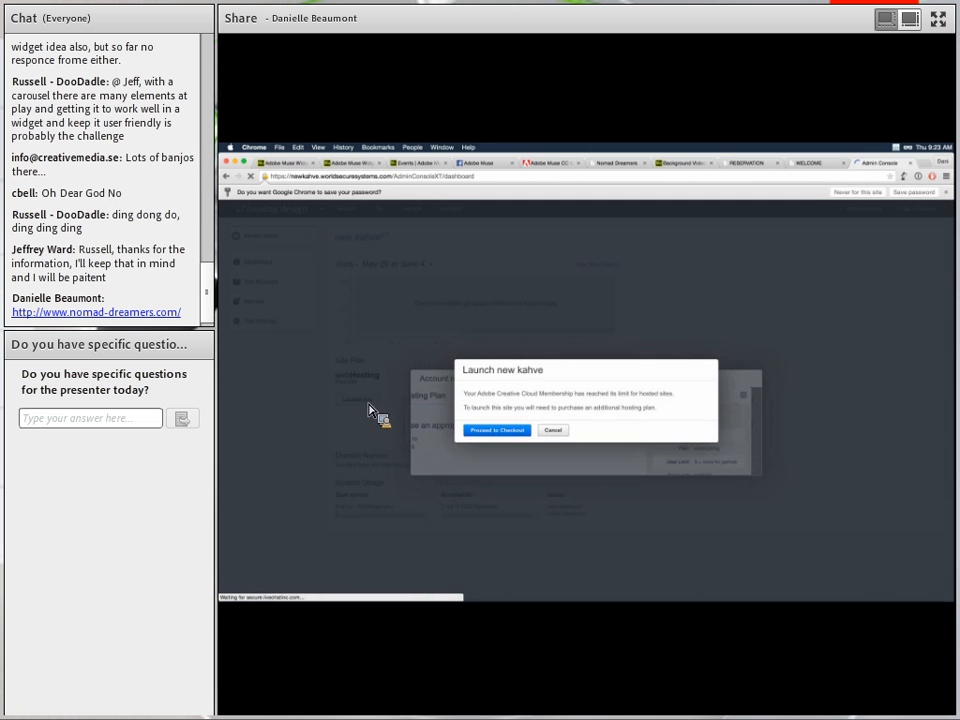
pyautogui.moveTo(465, 394); pyautogui.dragTo(603, 410)
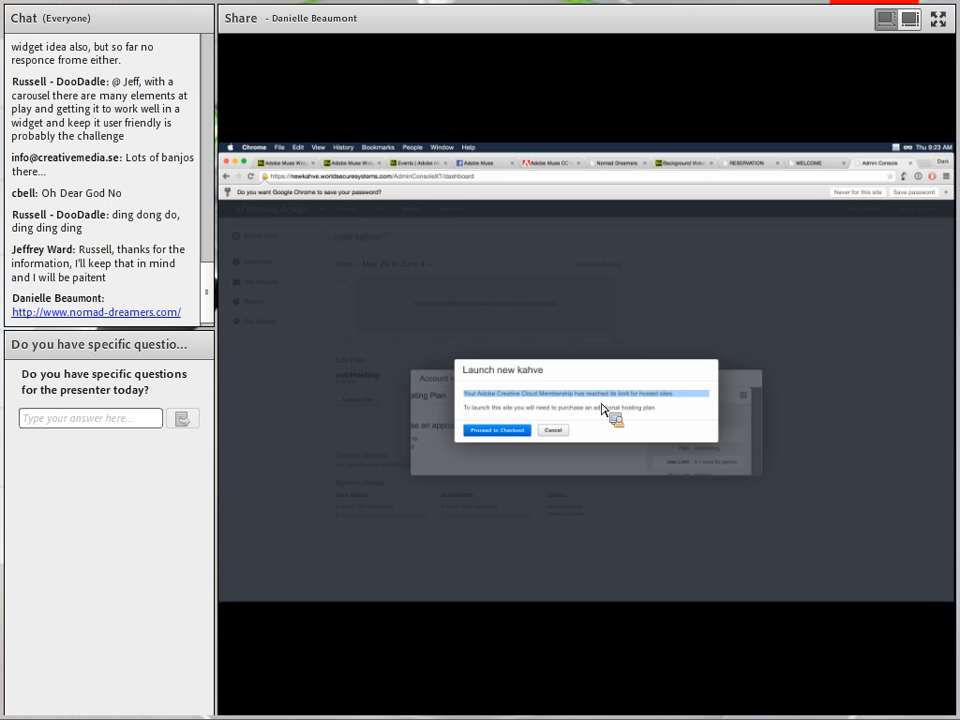
pyautogui.click(558, 431)
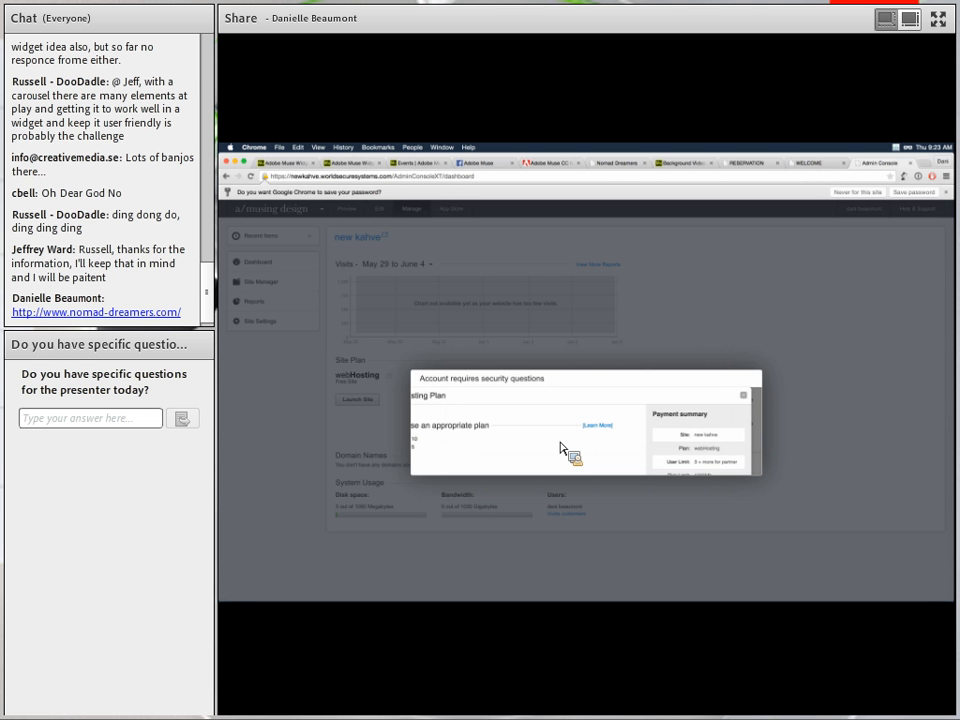
pyautogui.click(745, 397)
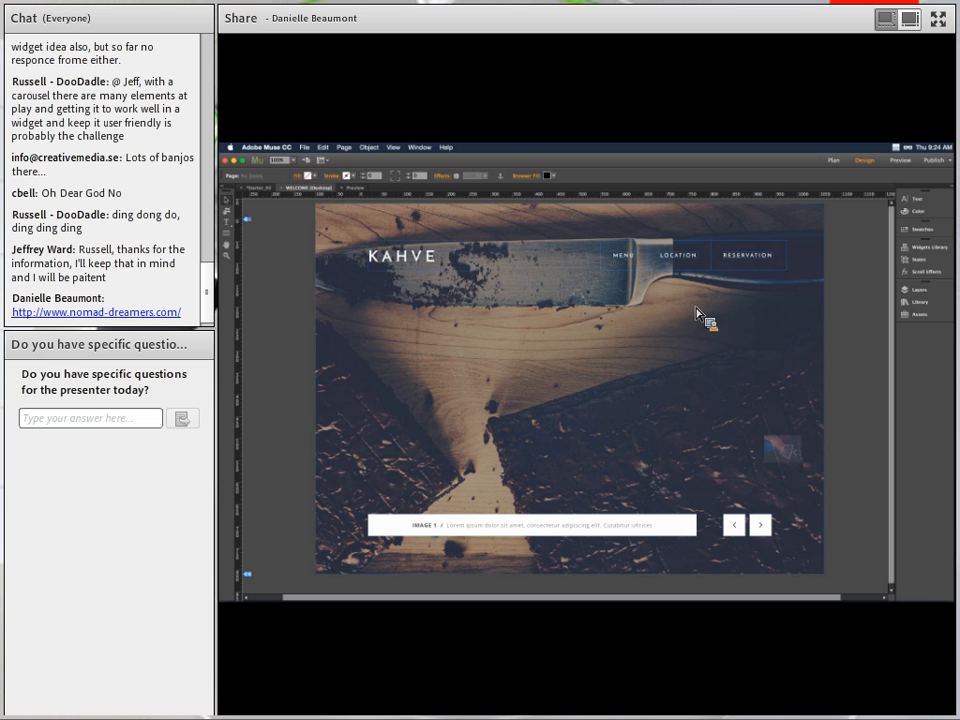
# In Muse, choose Publish > FTP Host to bring up the FTP server connection settings.
pyautogui.click(304, 147)
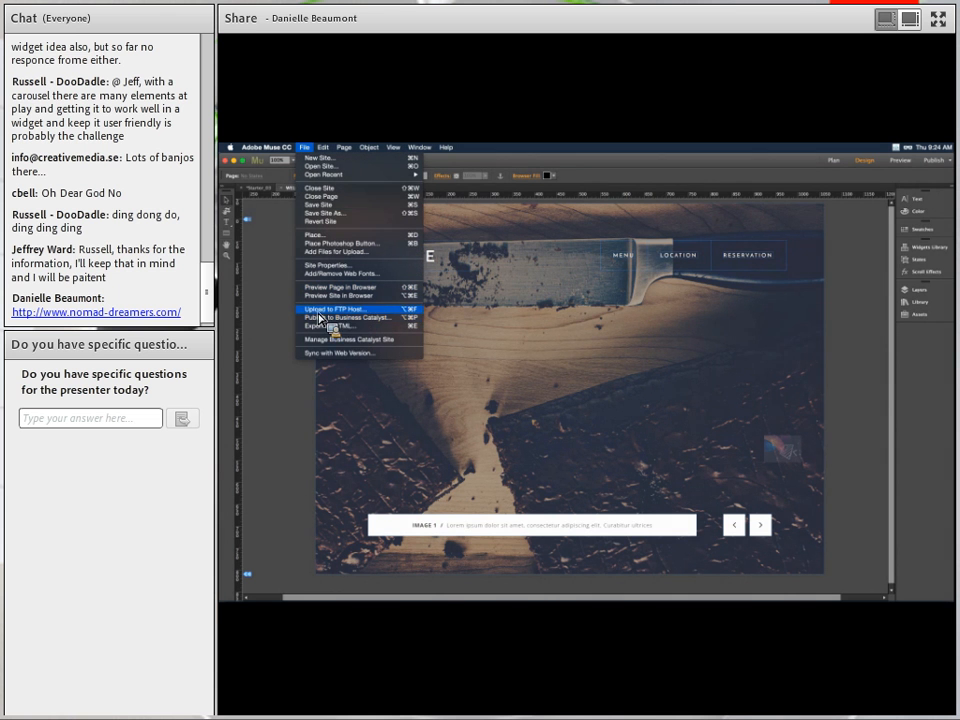
pyautogui.click(285, 366)
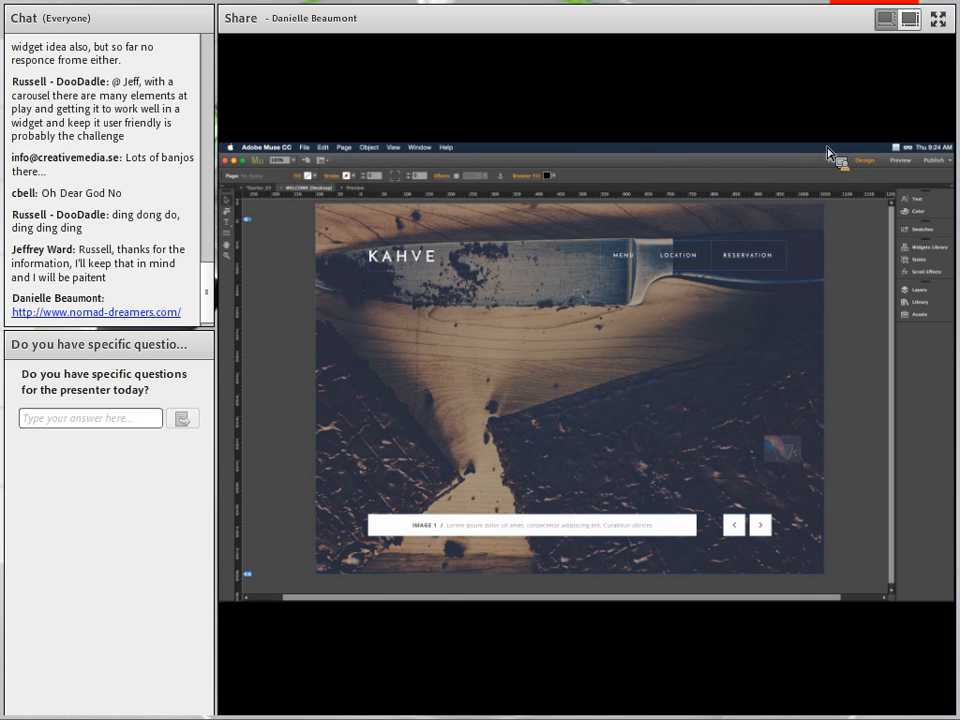
pyautogui.click(933, 160)
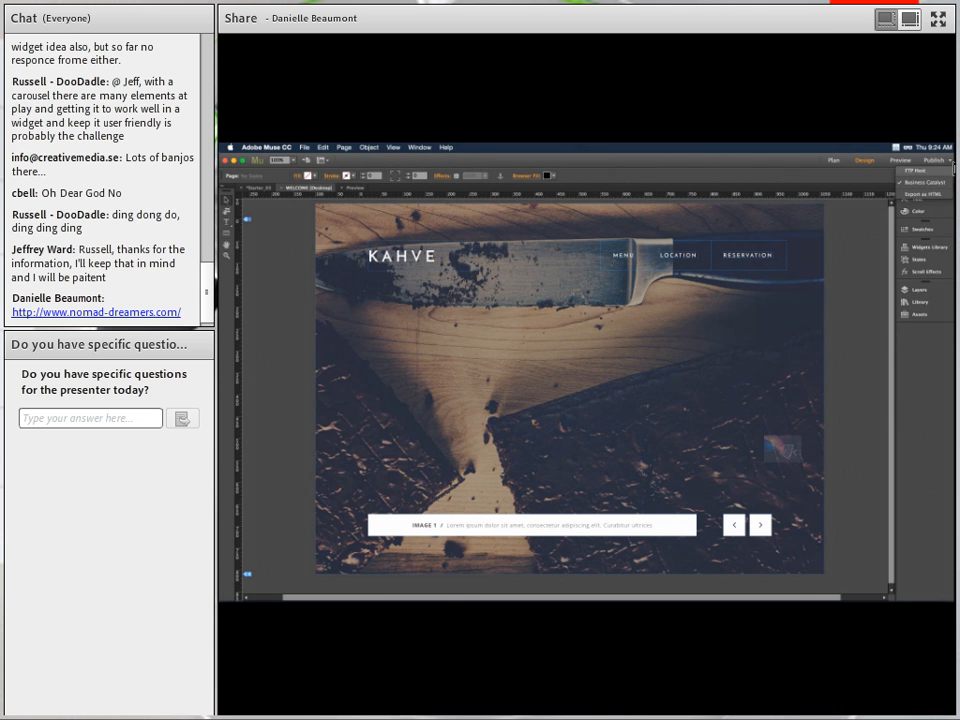
pyautogui.click(910, 170)
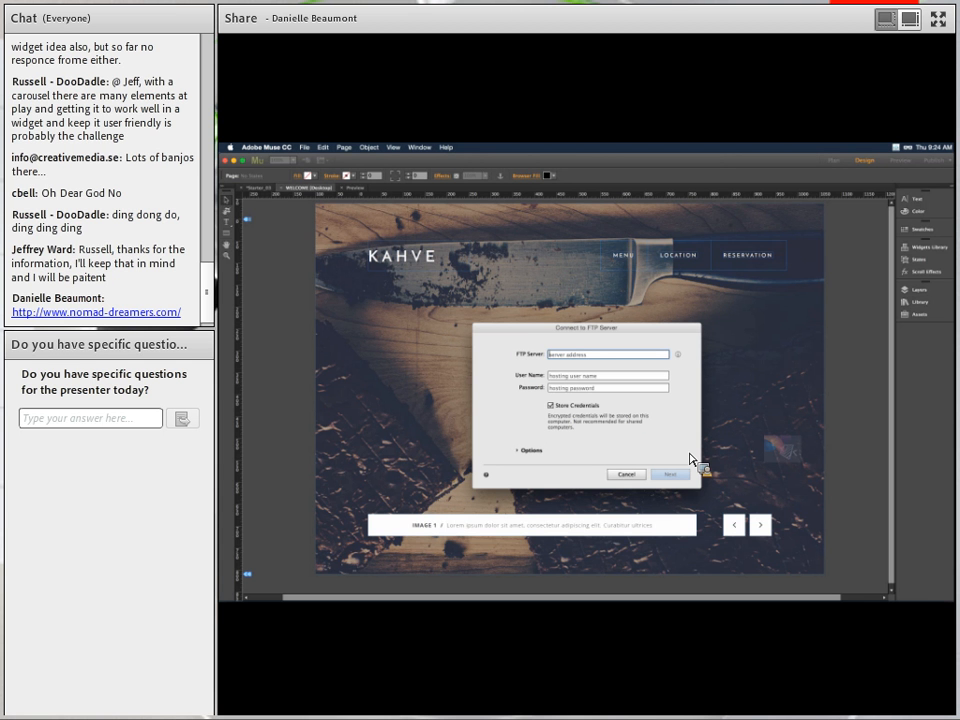
# Enter 'aasbikeshopsf.com' as the FTP server, then acknowledge Muse's crash error.
pyautogui.write('aasbikeshopsf.com')
pyautogui.press('Tab')
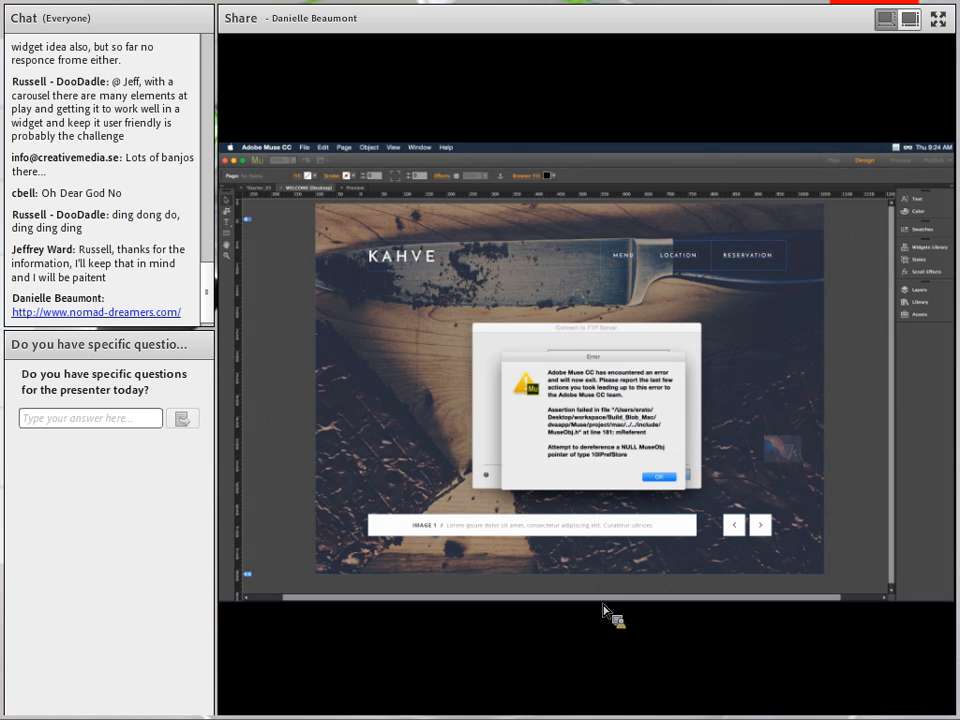
pyautogui.click(666, 478)
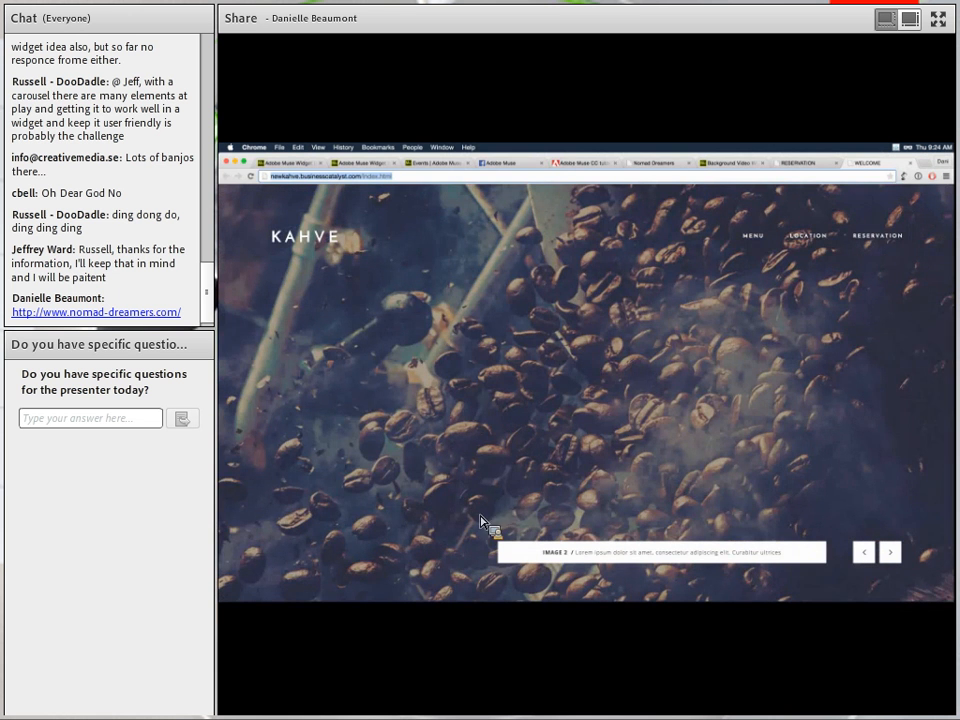
# Relaunch Adobe Muse CC 2014 from the Dock to reopen the KAHVE site in Plan view.
pyautogui.moveTo(458, 612)
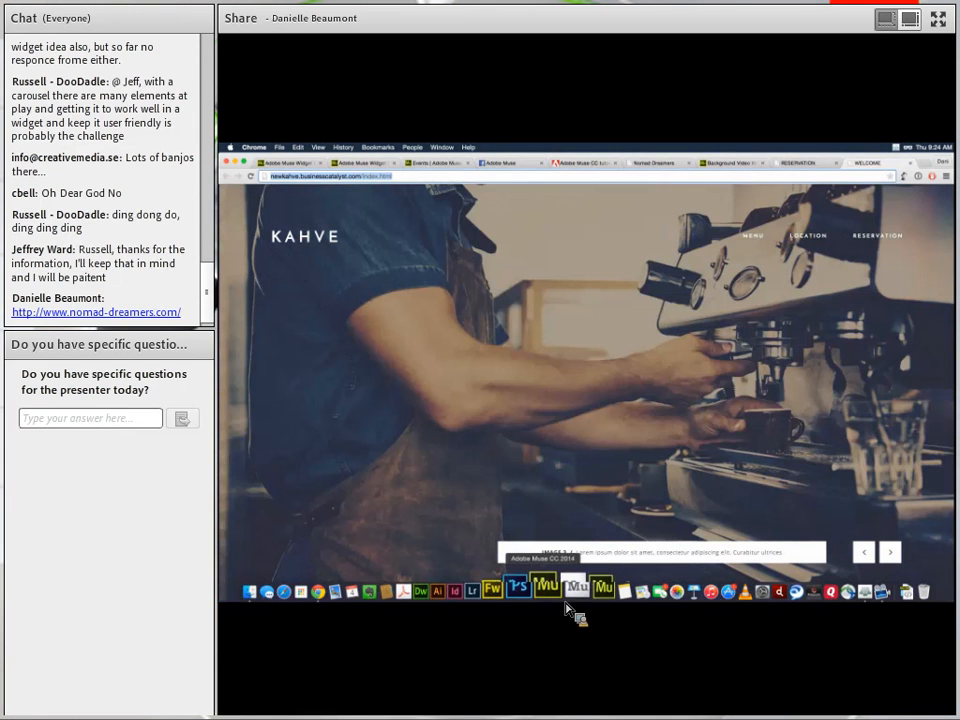
pyautogui.click(556, 596)
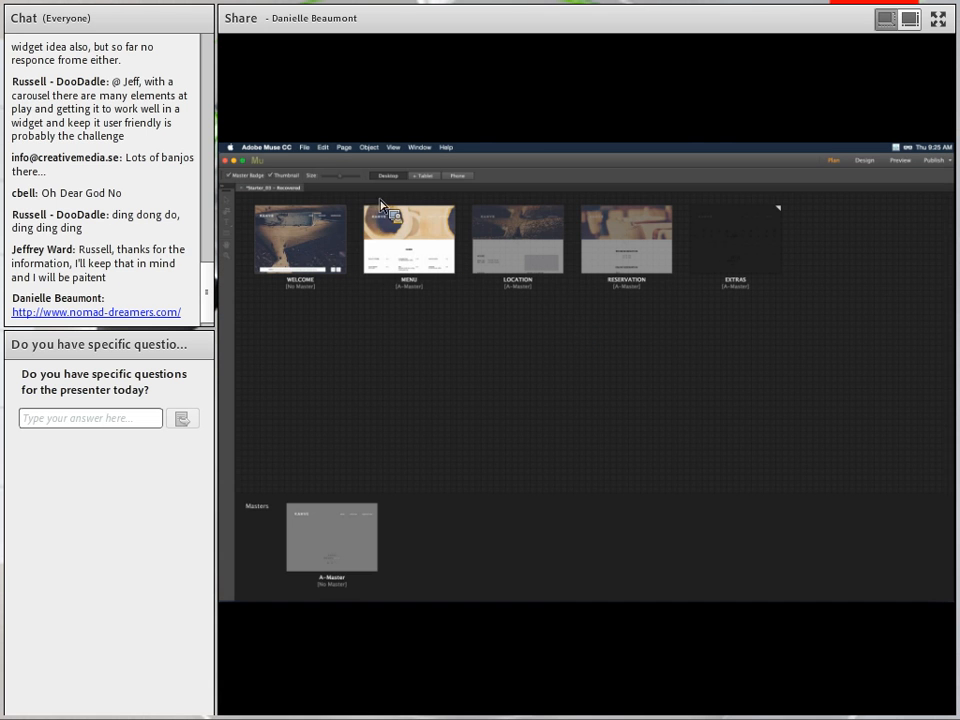
# Try File > Upload to FTP Host with server 'ftp.nesbikeshipp', the account user name and password.
pyautogui.click(308, 149)
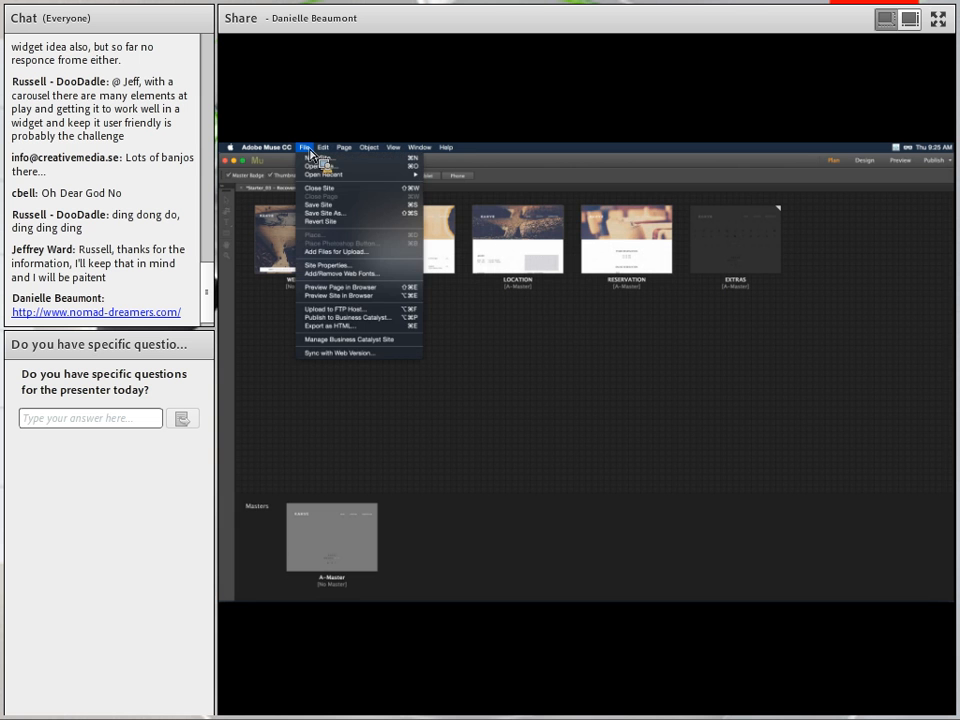
pyautogui.click(337, 310)
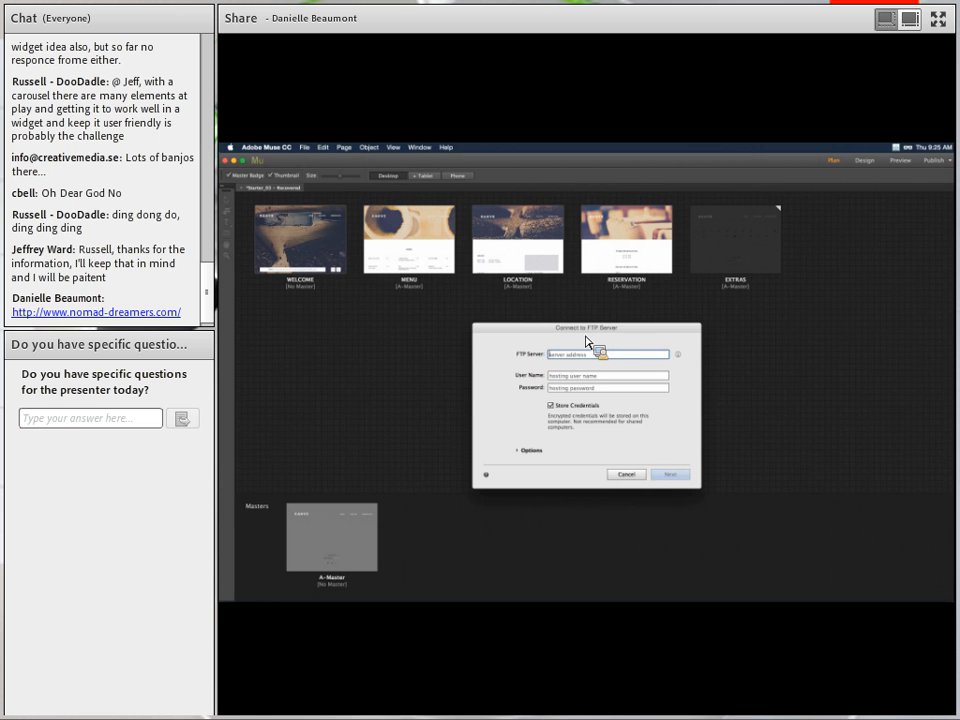
pyautogui.write('ftp.nesbikeshipp')
pyautogui.press('Tab')
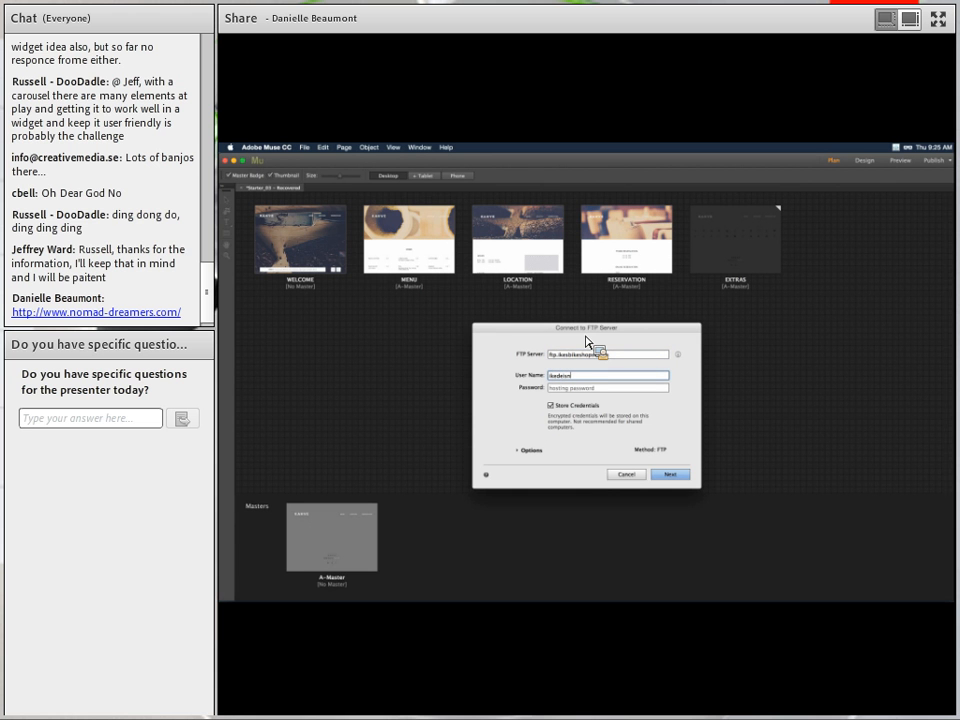
pyautogui.press('Tab')
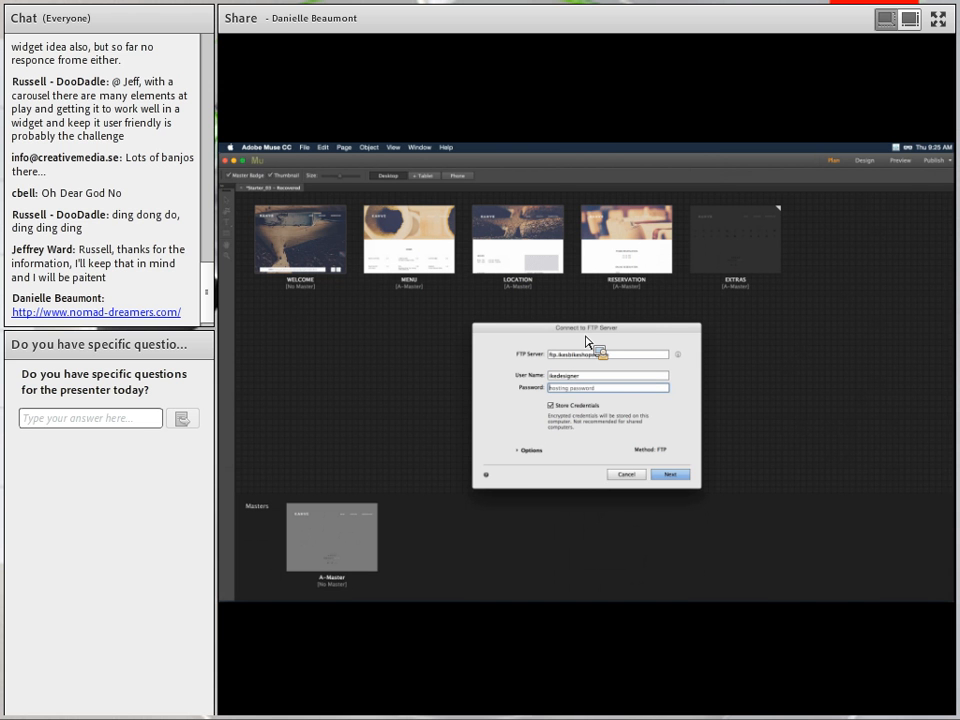
pyautogui.write('*************')
pyautogui.click(676, 474)
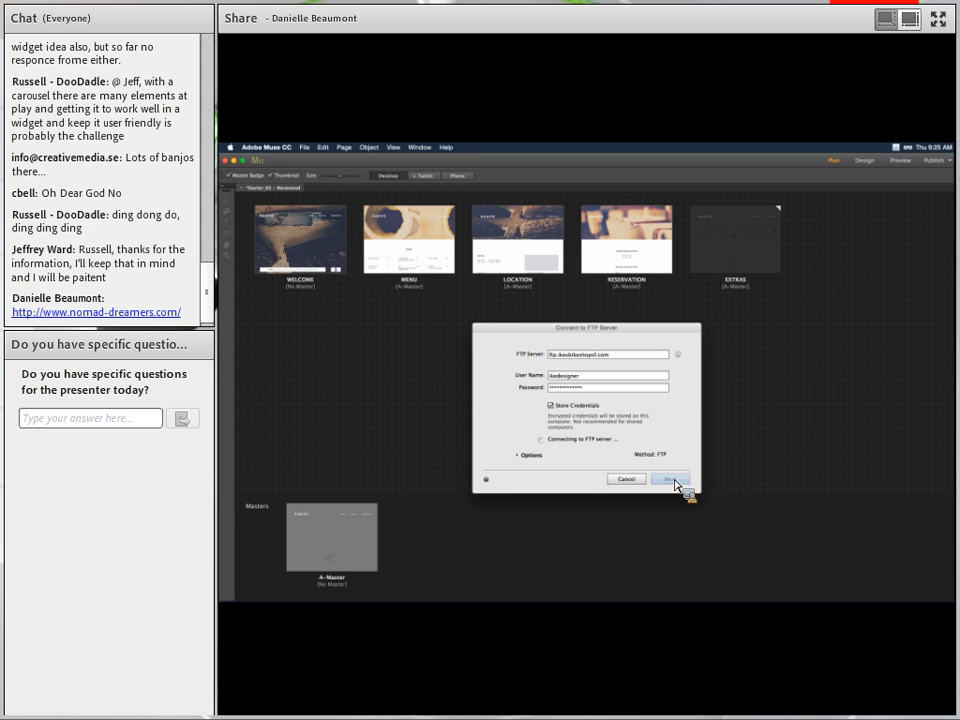
# Begin fixing the user name by appending '@' and selecting the server's domain part.
pyautogui.click(618, 380)
pyautogui.write('@')
pyautogui.moveTo(622, 356); pyautogui.dragTo(561, 356)
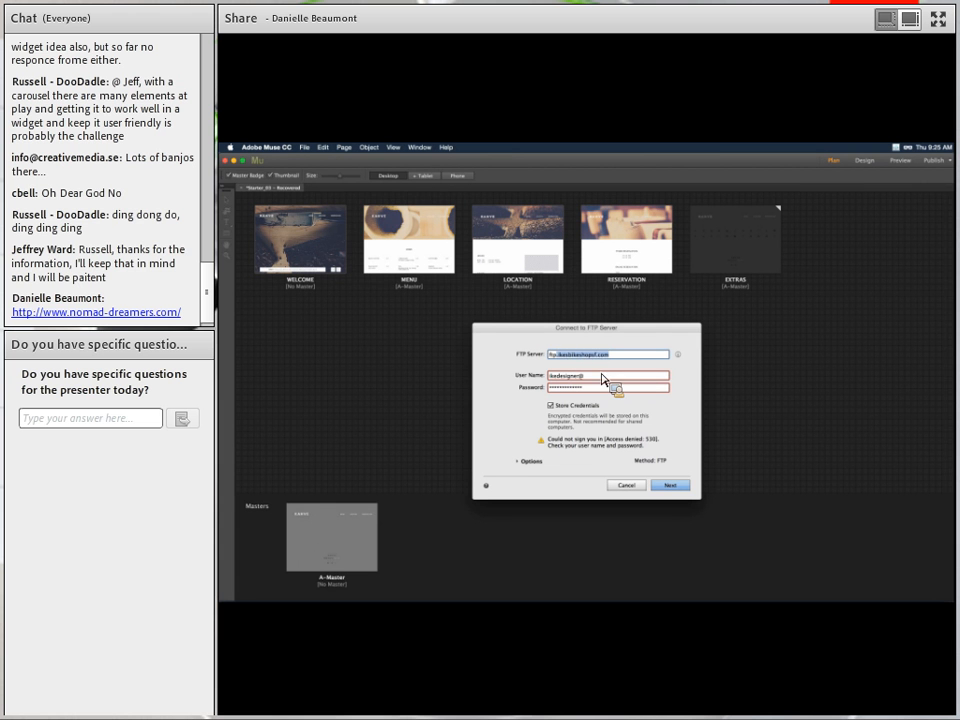
# Append the FTP server domain after '@' in User Name, remove the stray dot, and retry the connection.
pyautogui.click(602, 378)
pyautogui.write('.ikesbikeshopsf.com')
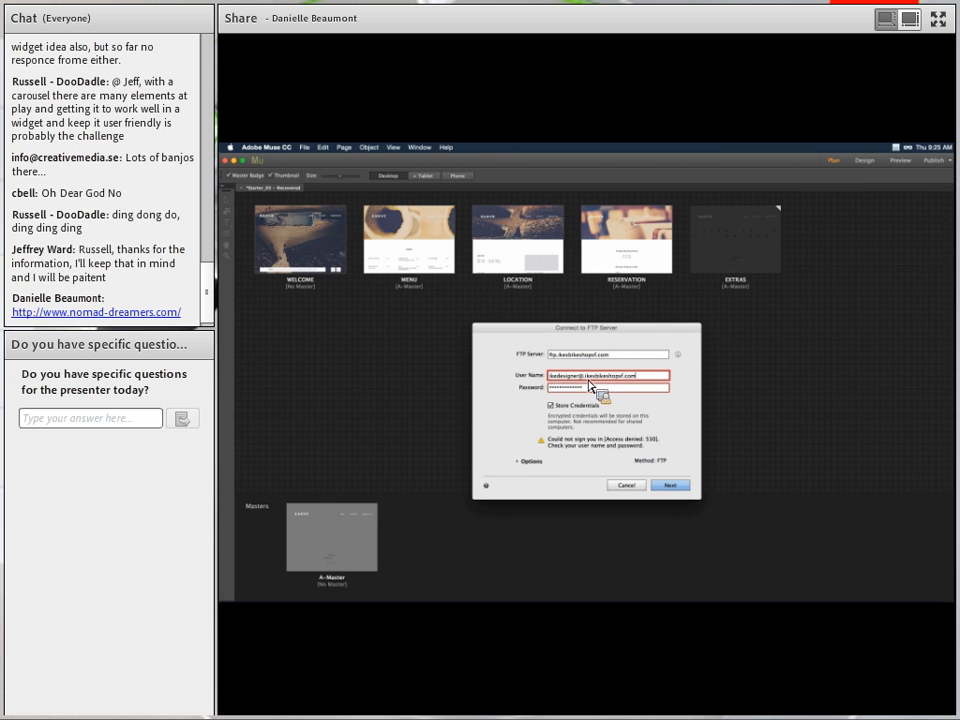
pyautogui.keyDown('shift'); pyautogui.click(589, 377); pyautogui.keyUp('shift')
pyautogui.click(589, 379)
pyautogui.press('BackSpace')
pyautogui.click(672, 485)
pyautogui.press('super+Tab')
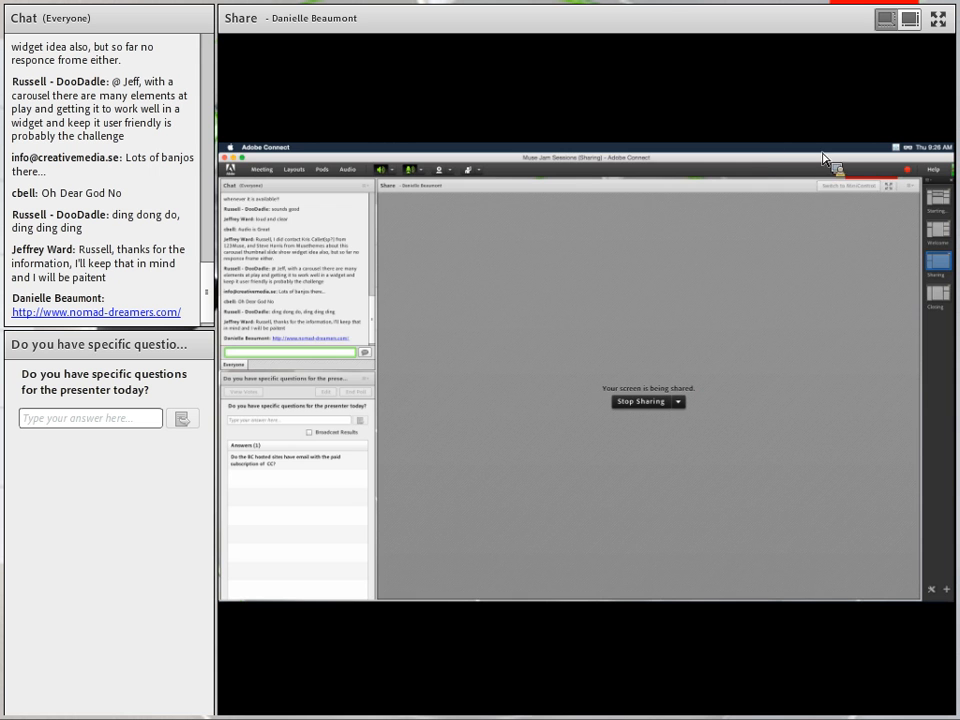
pyautogui.click(896, 147)
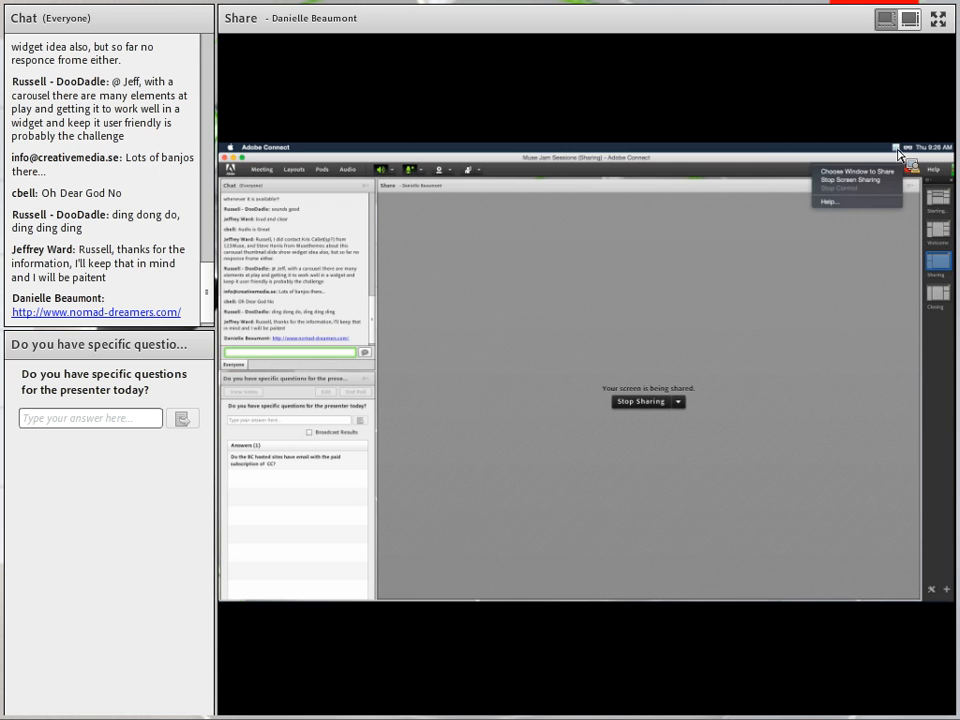
pyautogui.click(880, 161)
pyautogui.moveTo(673, 602)
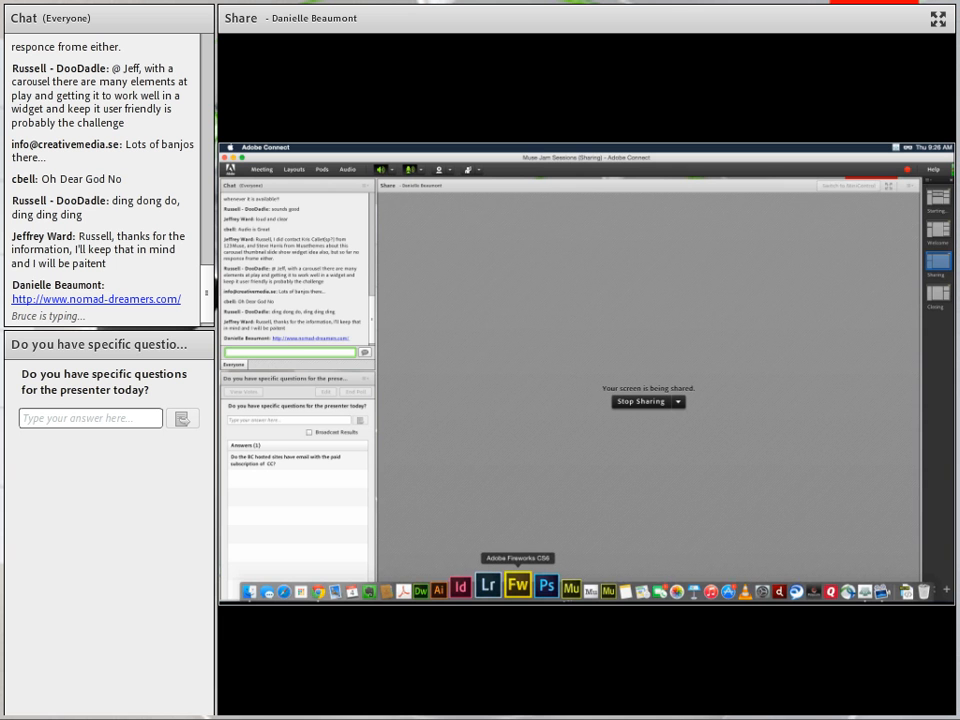
pyautogui.click(369, 592)
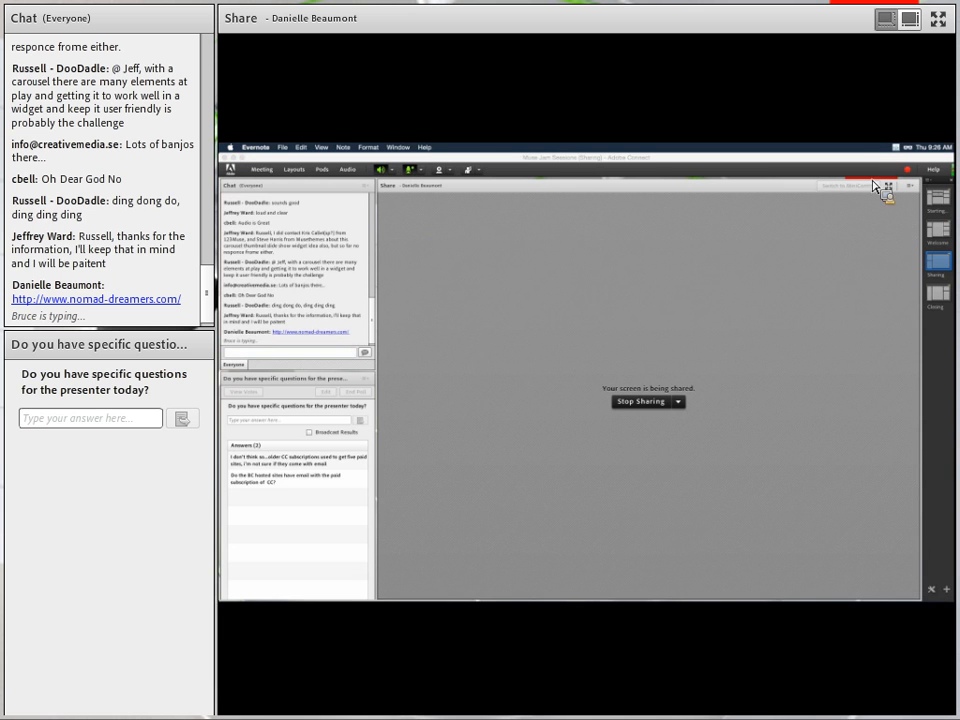
pyautogui.press('super+Tab')
pyautogui.press('super+Tab')
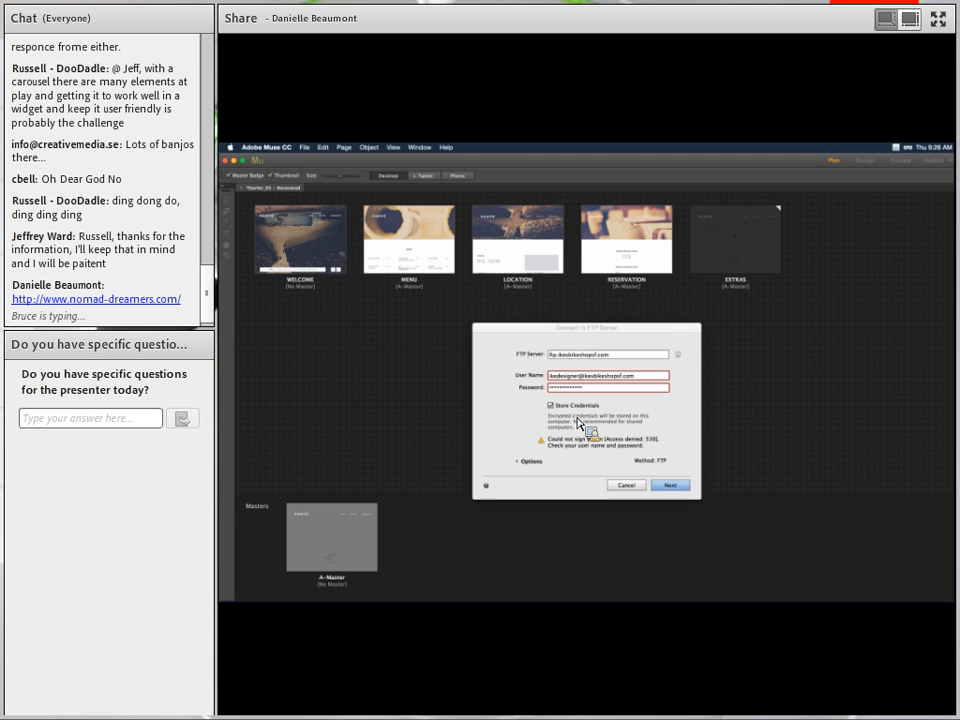
pyautogui.click(664, 380)
pyautogui.moveTo(588, 382); pyautogui.dragTo(619, 388)
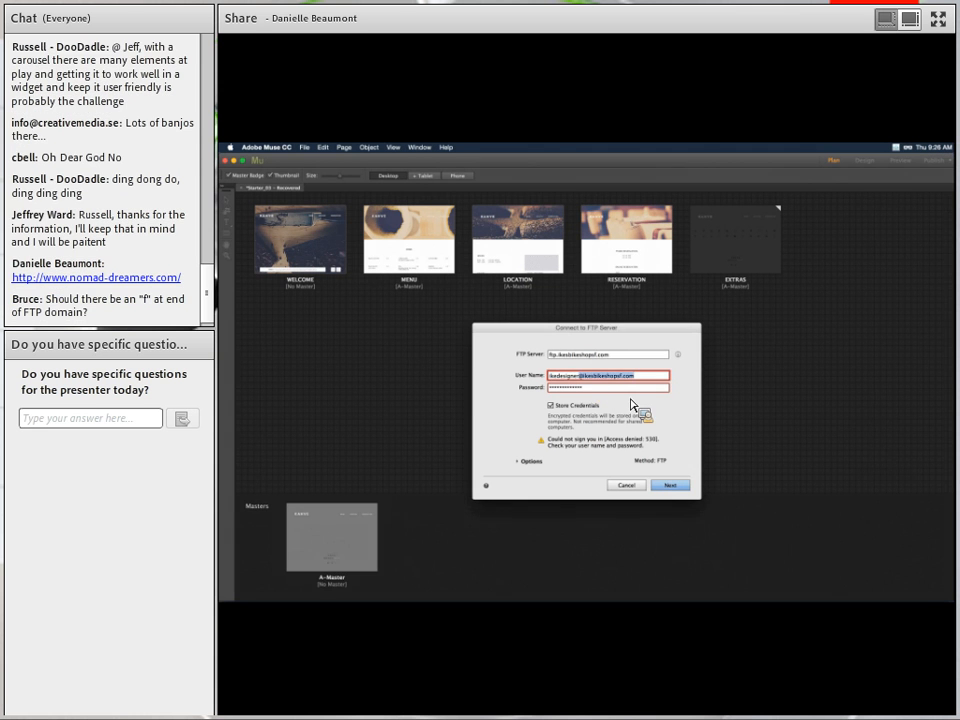
pyautogui.press('BackSpace')
pyautogui.click(679, 485)
# Cancel the failed FTP connection and bring the site file commands up again.
pyautogui.click(632, 485)
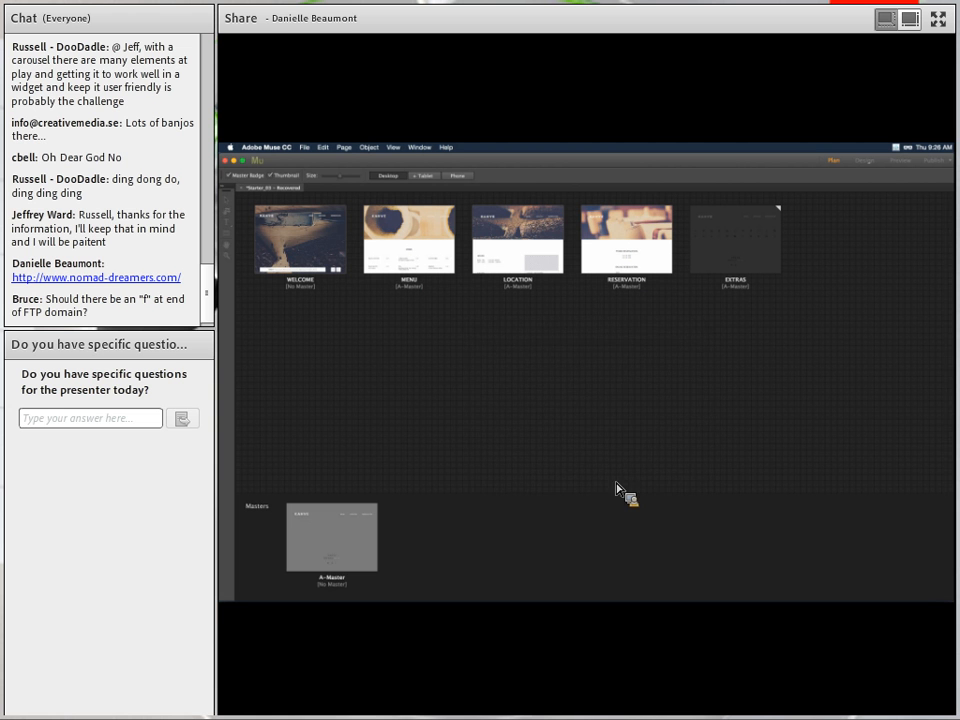
pyautogui.click(307, 150)
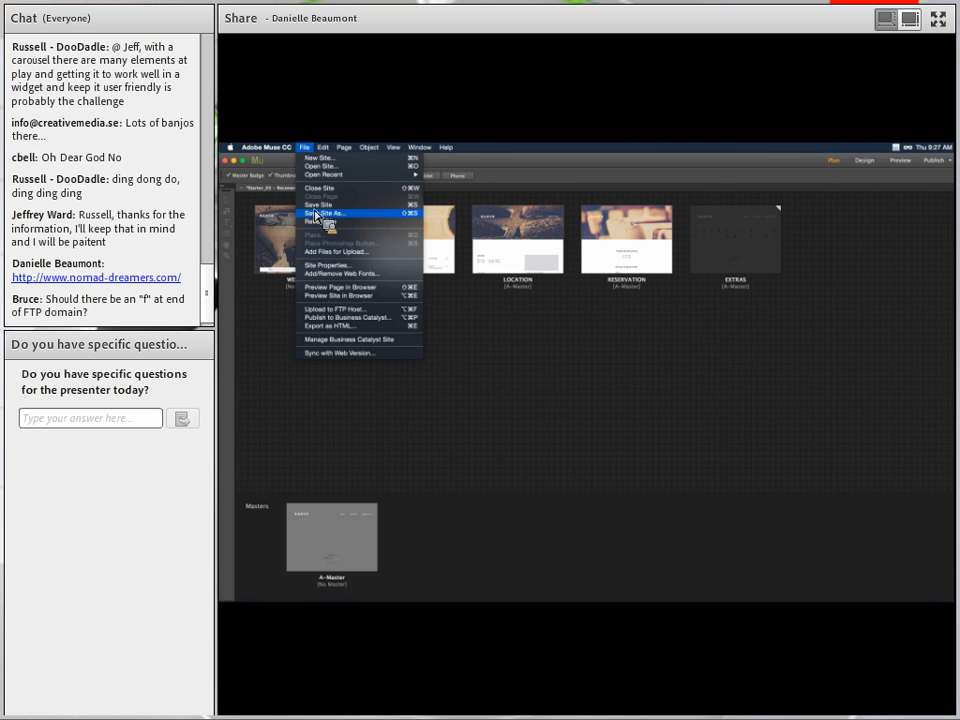
pyautogui.click(262, 405)
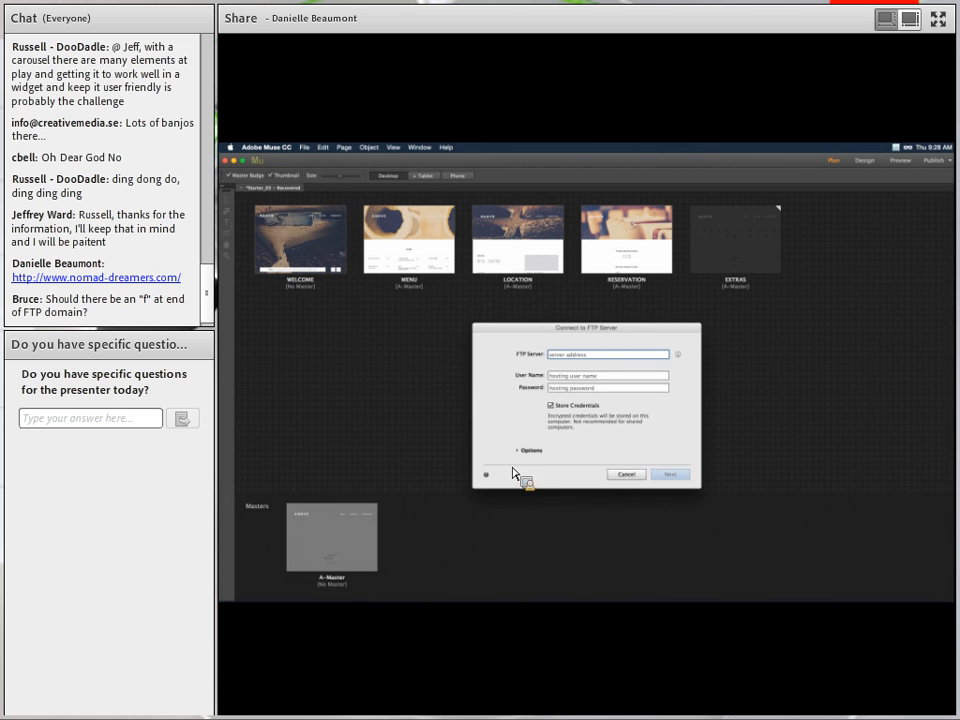
# Cancel the FTP upload and open the KAHVE WELCOME page in Design view.
pyautogui.click(627, 475)
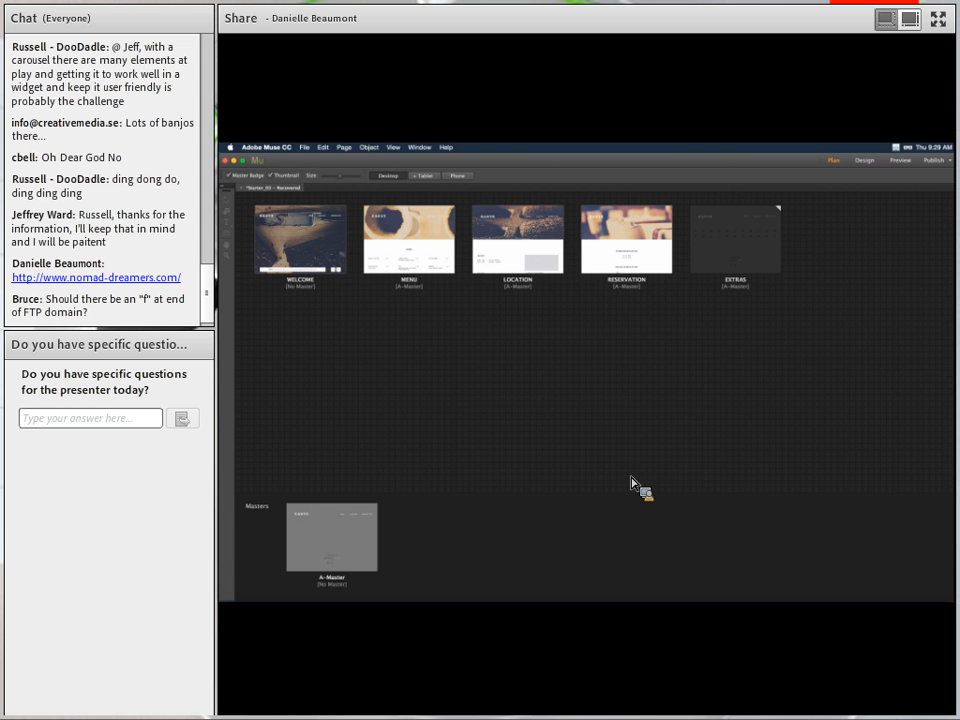
pyautogui.doubleClick(280, 245)
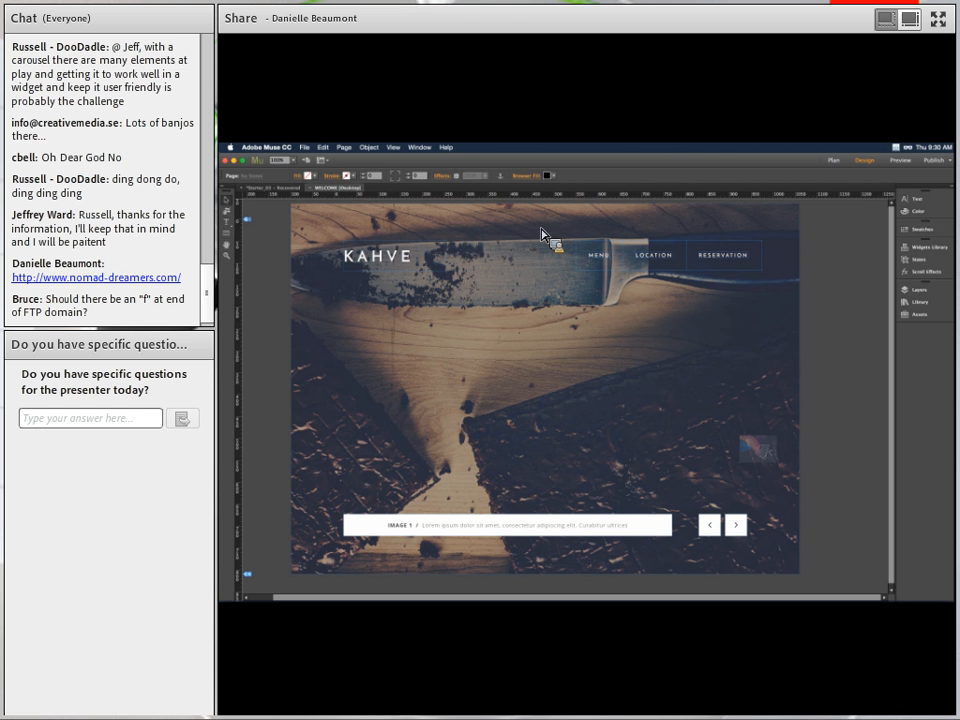
# Show the Assets panel and sort the site's images by the page using them.
pyautogui.click(924, 322)
pyautogui.scroll(-3, 868, 394)
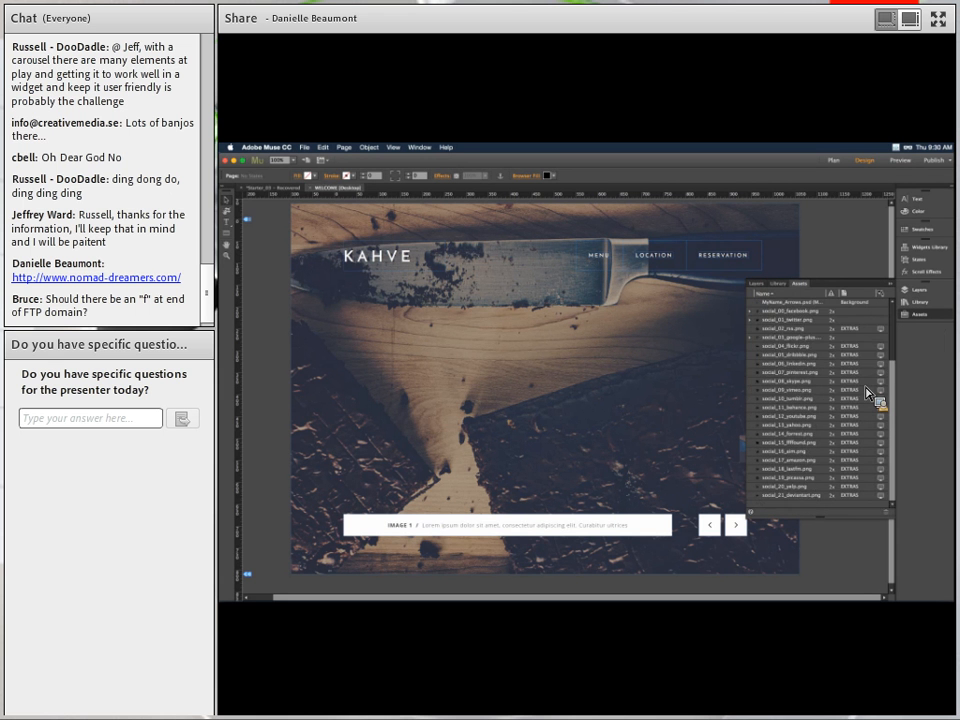
pyautogui.scroll(3, 868, 394)
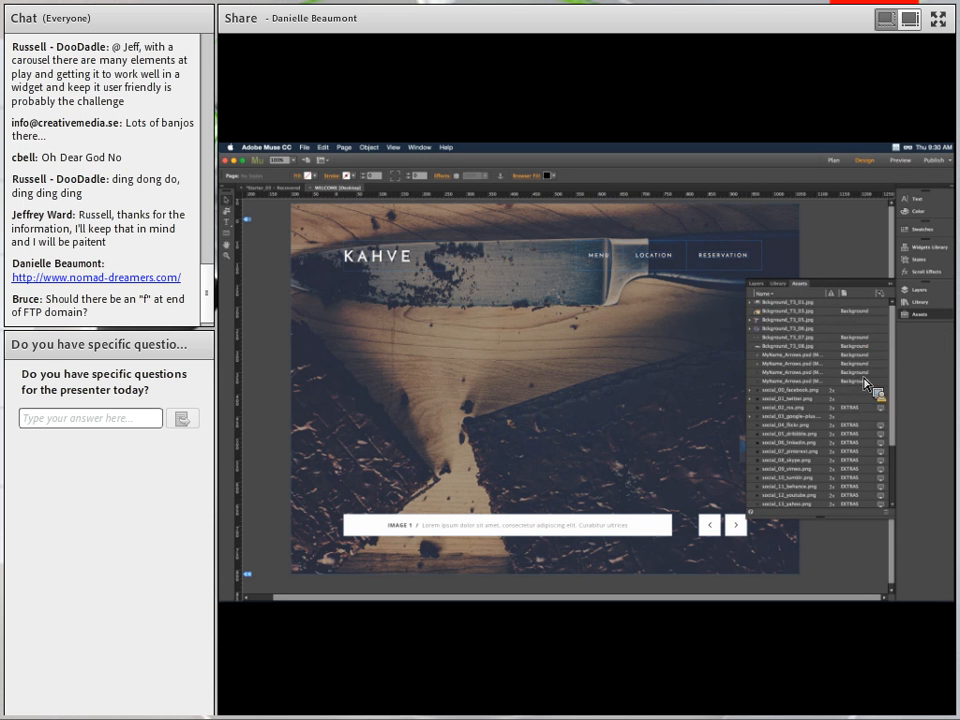
pyautogui.click(851, 295)
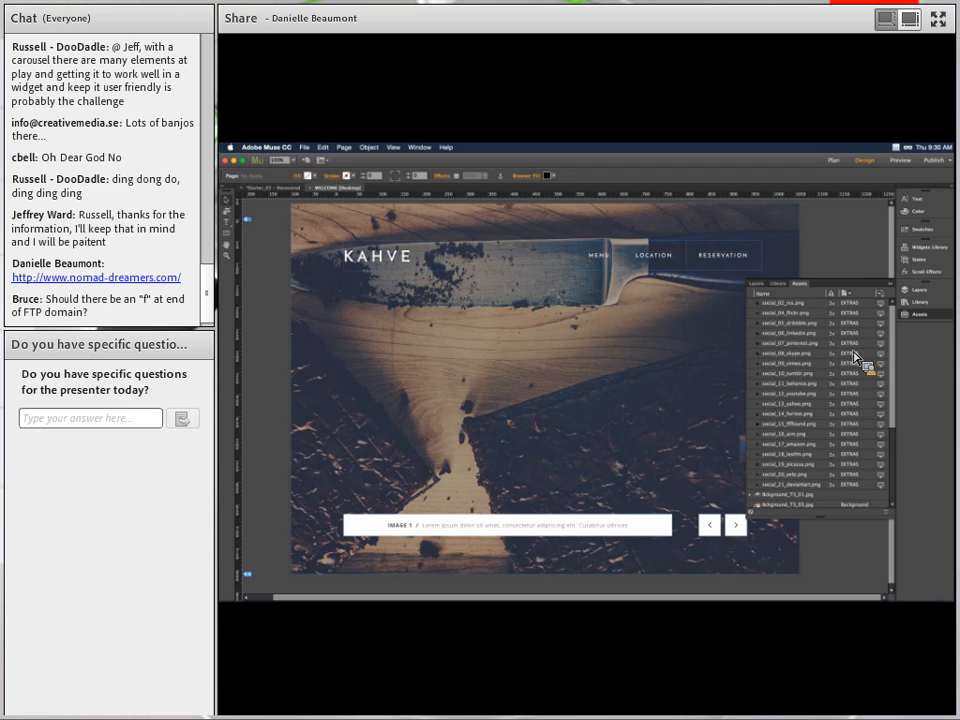
pyautogui.scroll(-4, 854, 353)
pyautogui.scroll(-1, 854, 355)
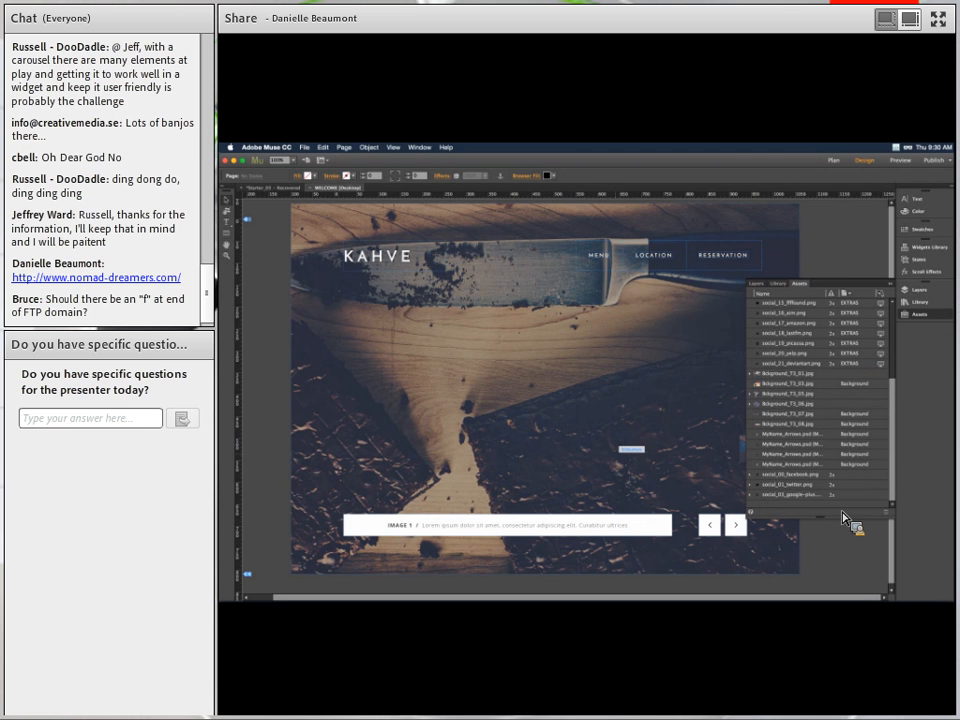
# Close the WELCOME page and open the MENU page from Plan view.
pyautogui.click(621, 462)
pyautogui.press('super+w')
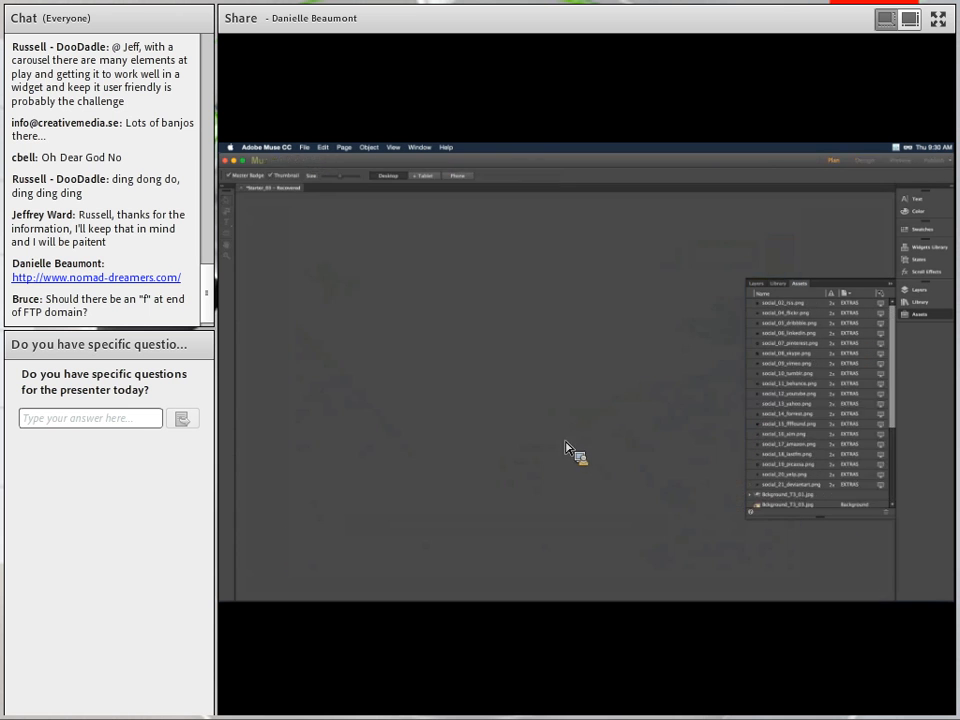
pyautogui.doubleClick(412, 256)
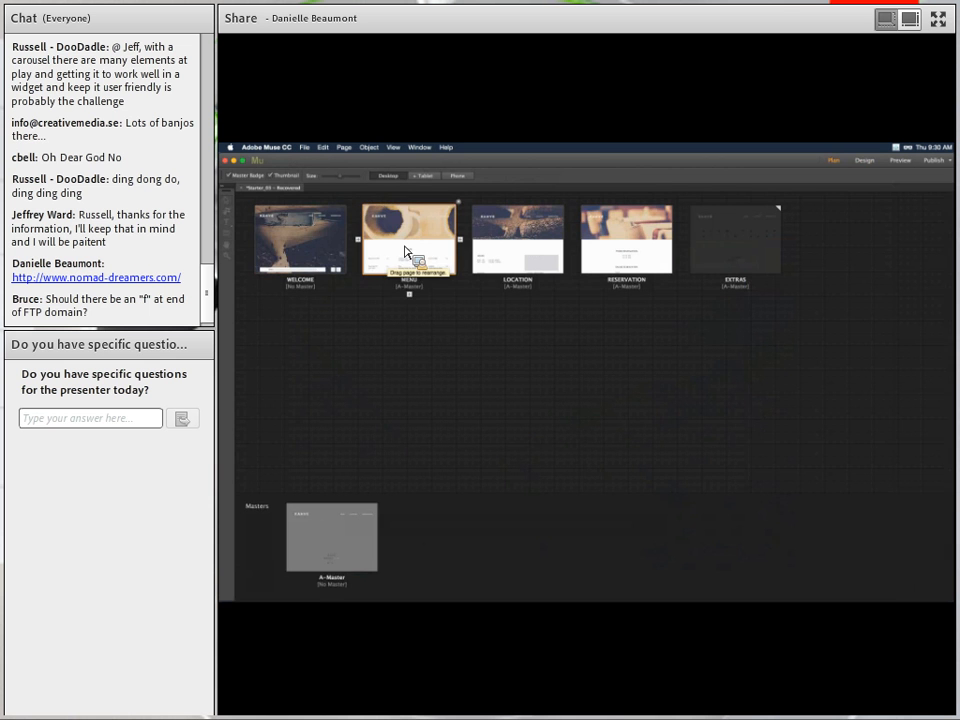
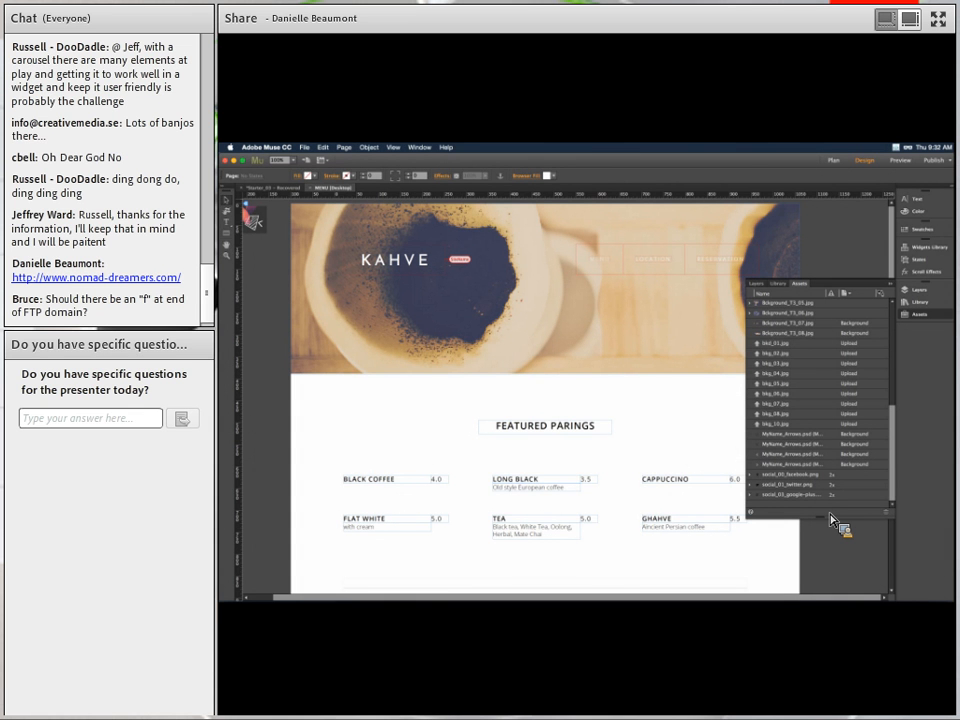
# Look at a background image asset's options in the Assets panel, then dismiss them without choosing one.
pyautogui.moveTo(830, 518); pyautogui.dragTo(720, 455)
pyautogui.rightClick(806, 370)
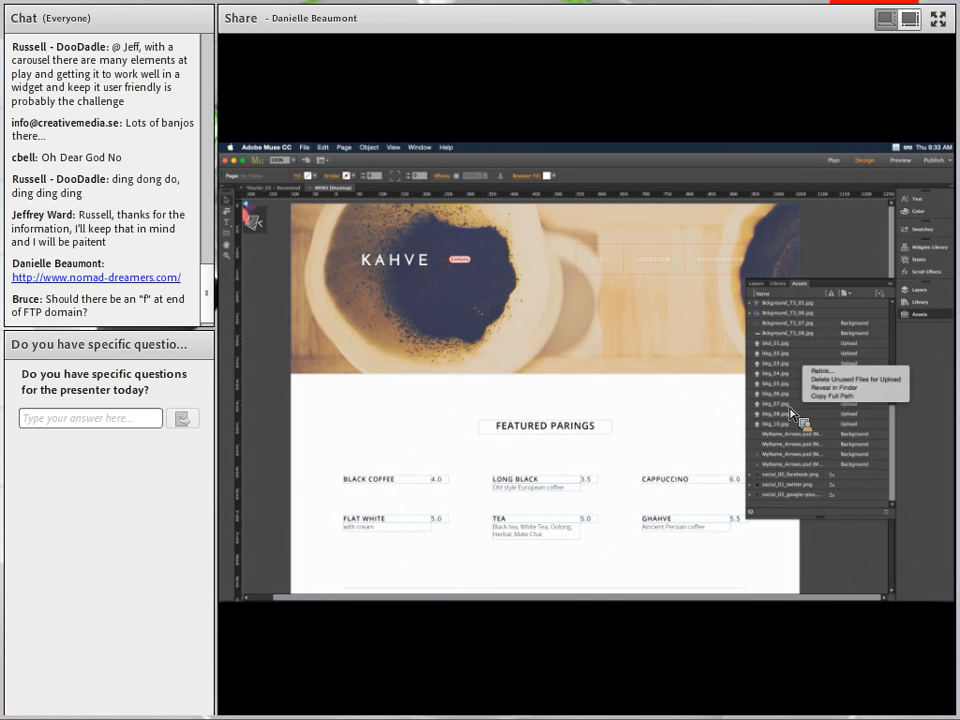
pyautogui.click(677, 454)
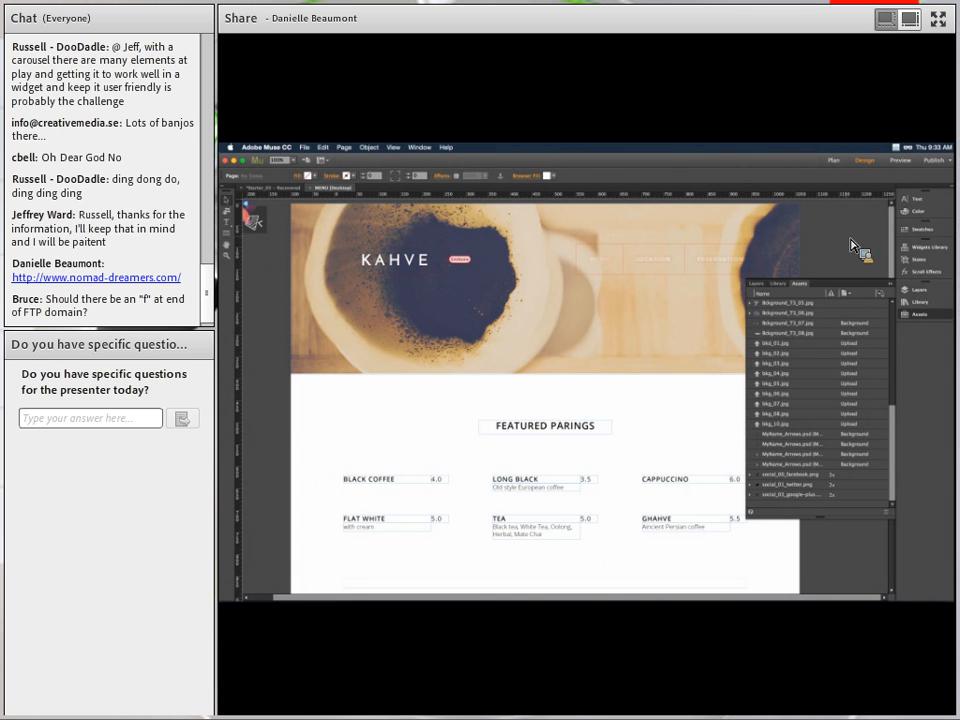
pyautogui.click(950, 161)
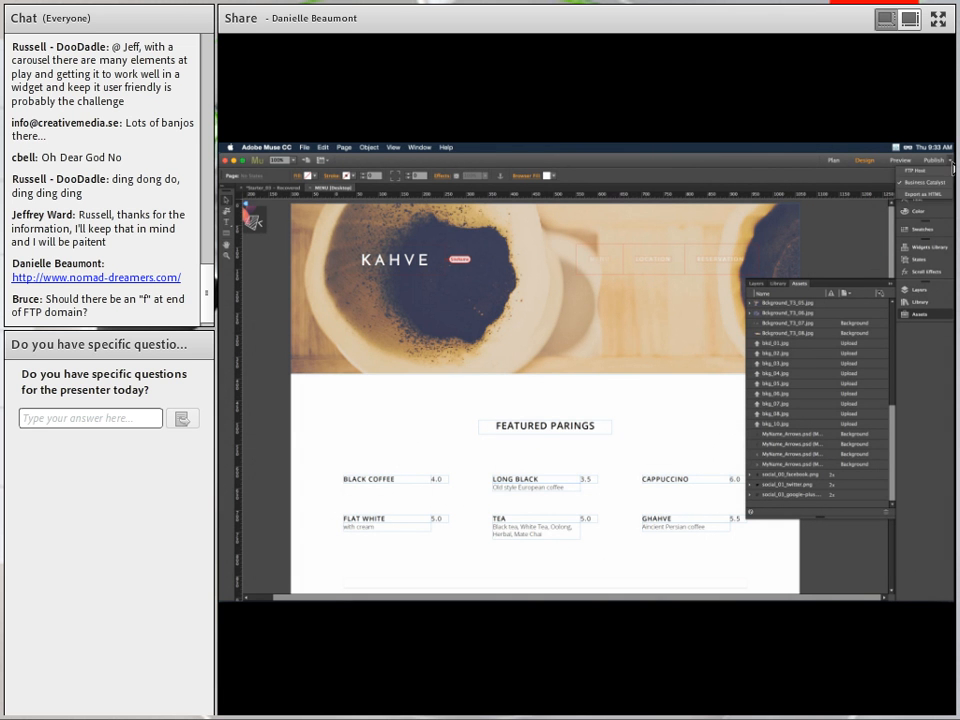
pyautogui.click(918, 195)
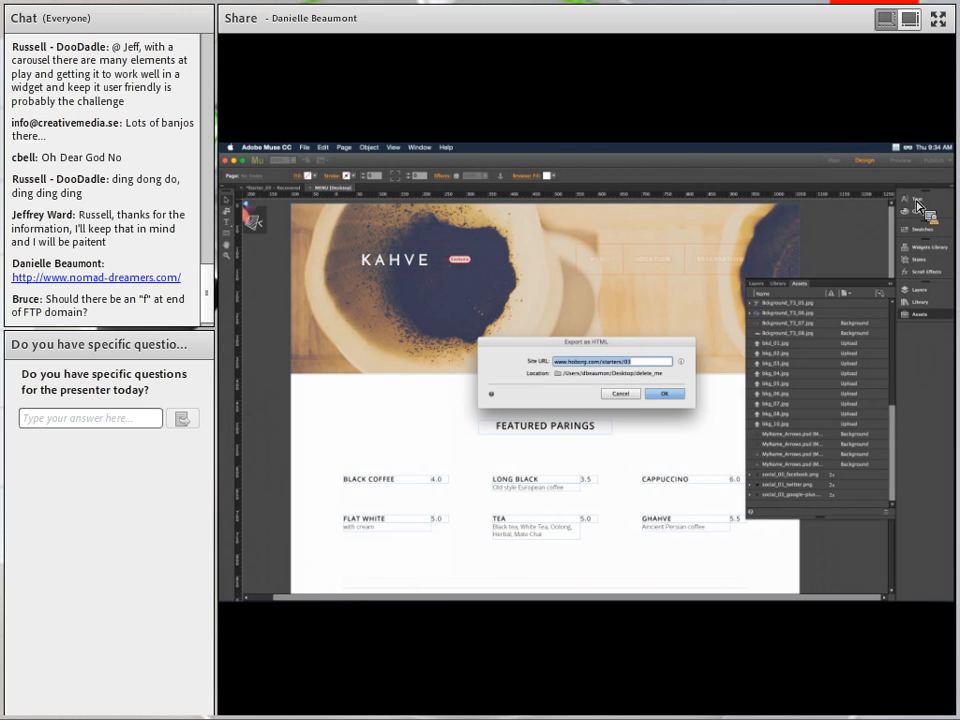
pyautogui.write('www.kahverestaurant.com')
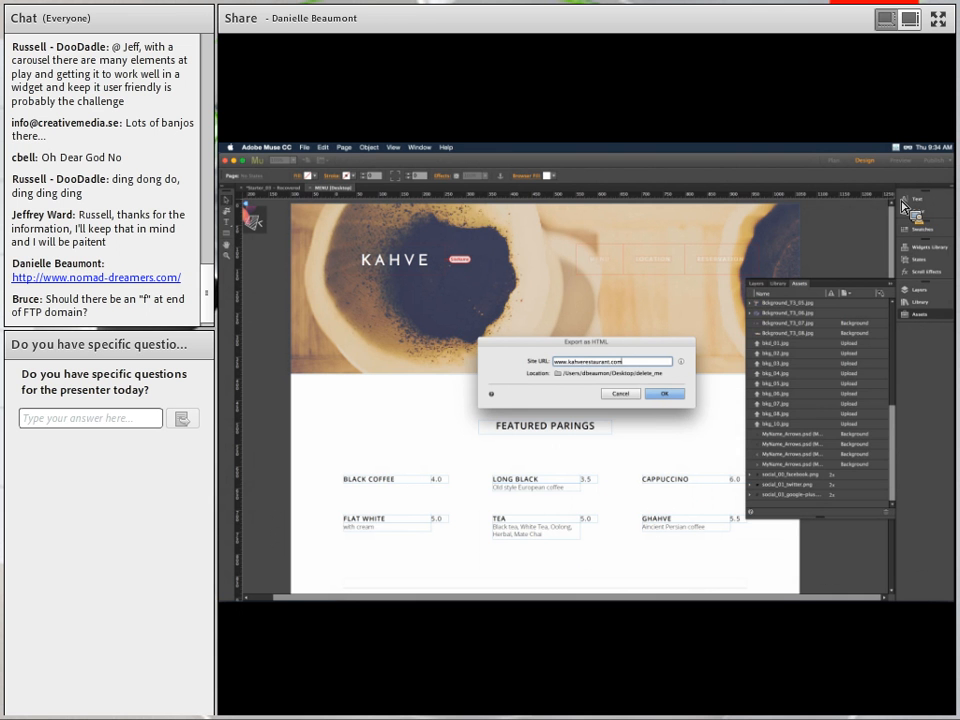
pyautogui.click(646, 391)
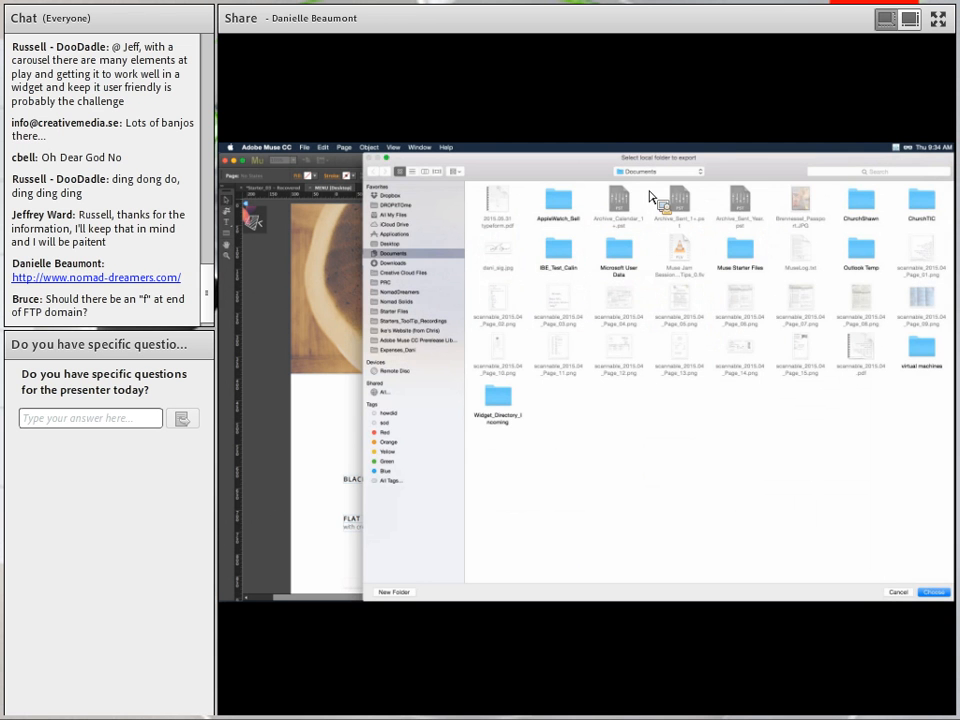
# Create a new folder named output on the Desktop and choose it as the export location.
pyautogui.click(392, 244)
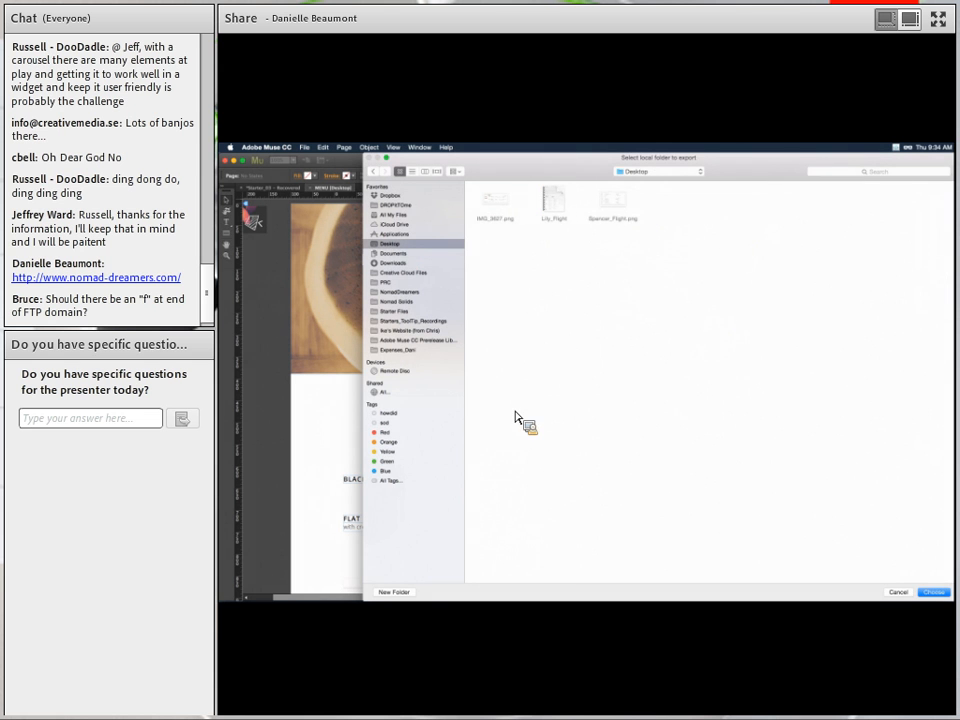
pyautogui.click(398, 593)
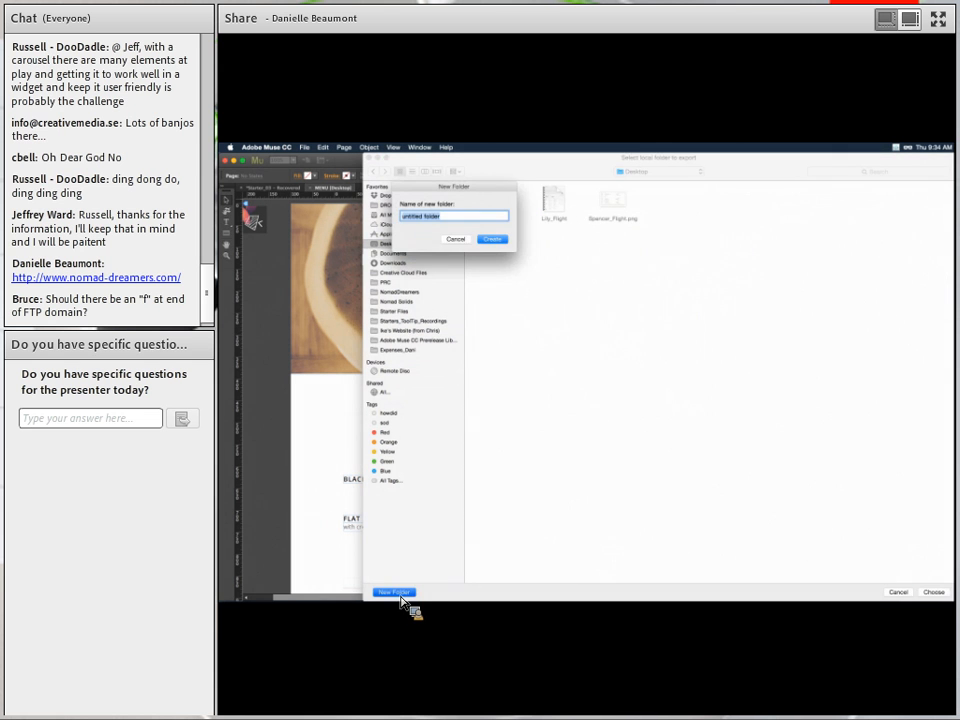
pyautogui.write('output')
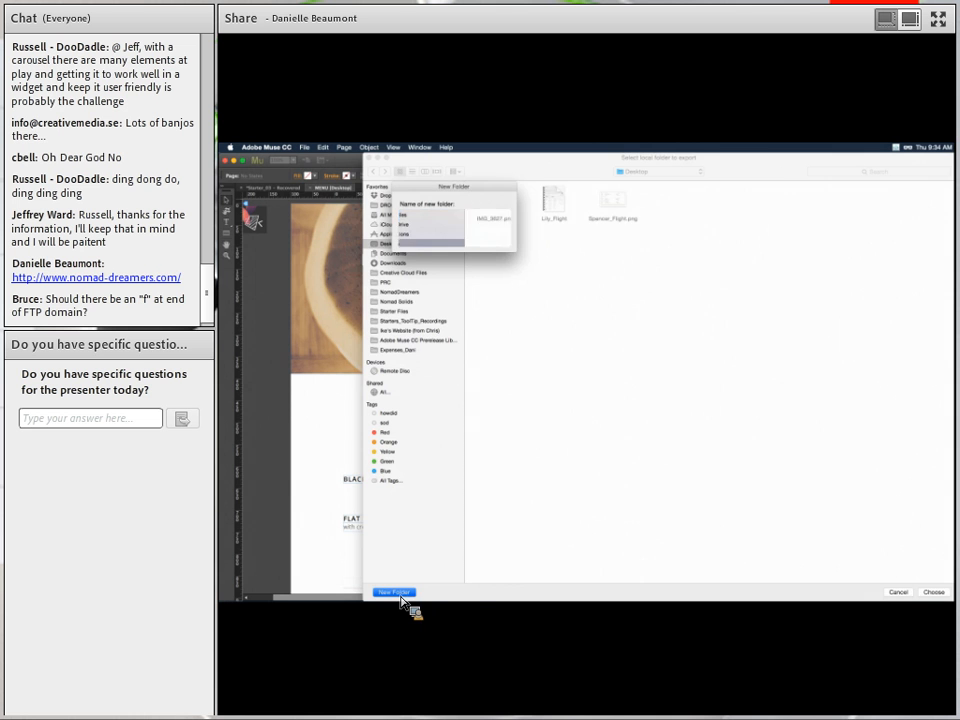
pyautogui.press('Return')
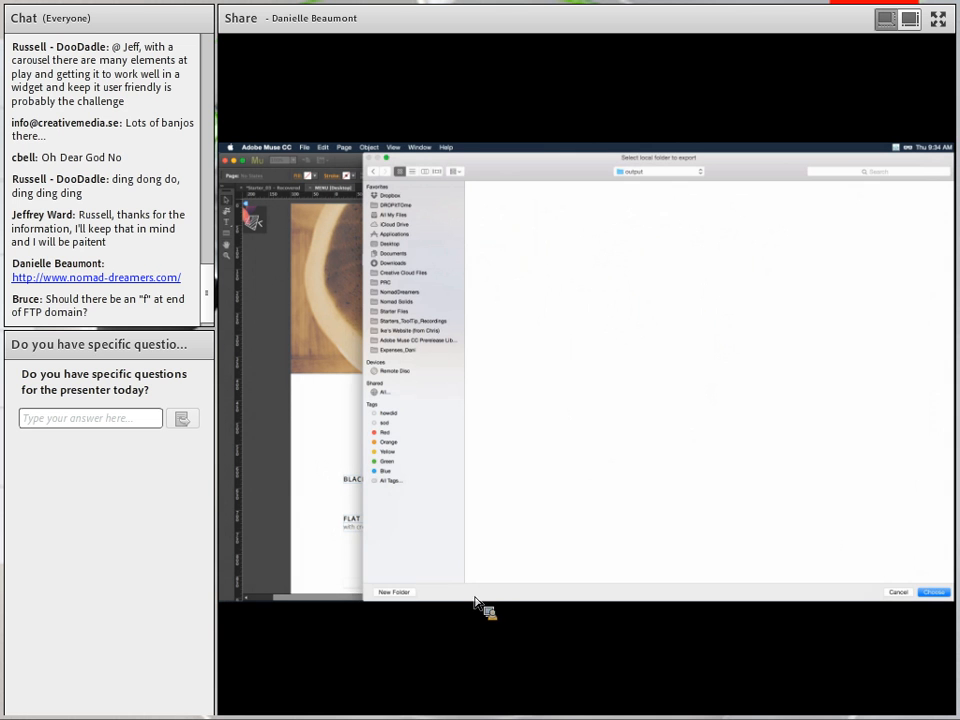
pyautogui.click(933, 593)
# Run the HTML export, close the completion report, and switch to Finder.
pyautogui.click(676, 394)
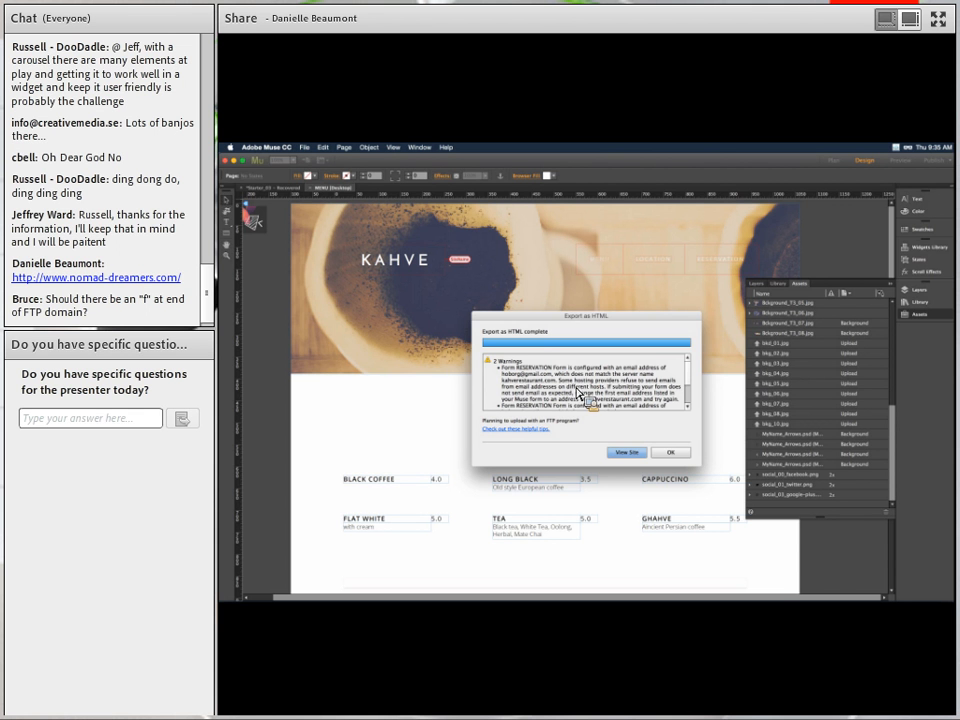
pyautogui.click(673, 455)
pyautogui.press('super+Tab')
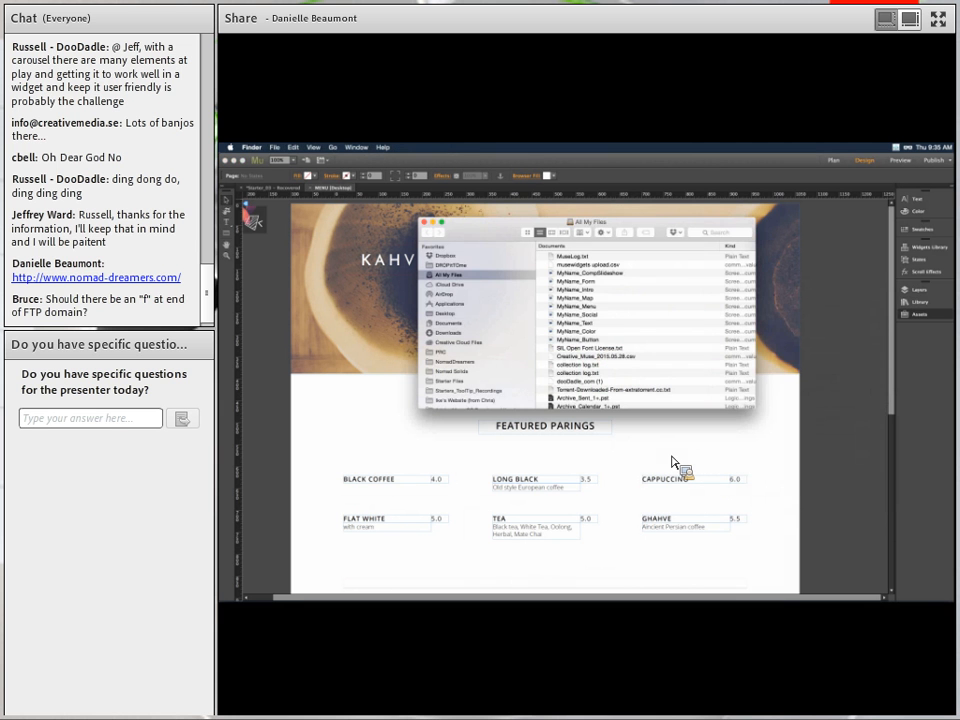
# Open the Desktop output folder, enlarge the window, and expand the css folder to select iefonts_index.css.
pyautogui.click(449, 314)
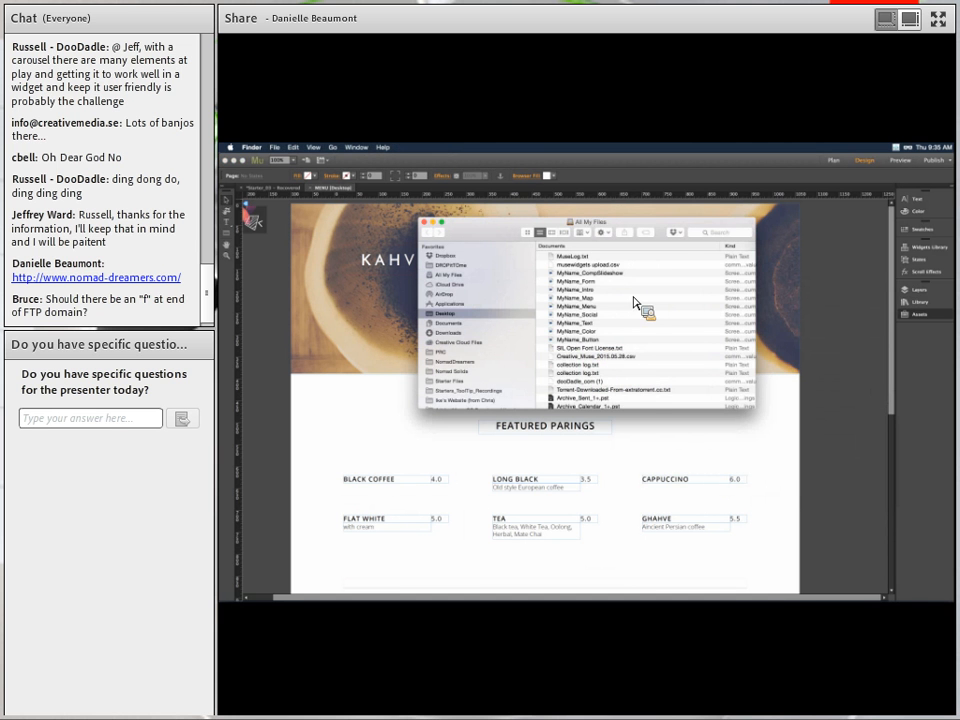
pyautogui.doubleClick(565, 273)
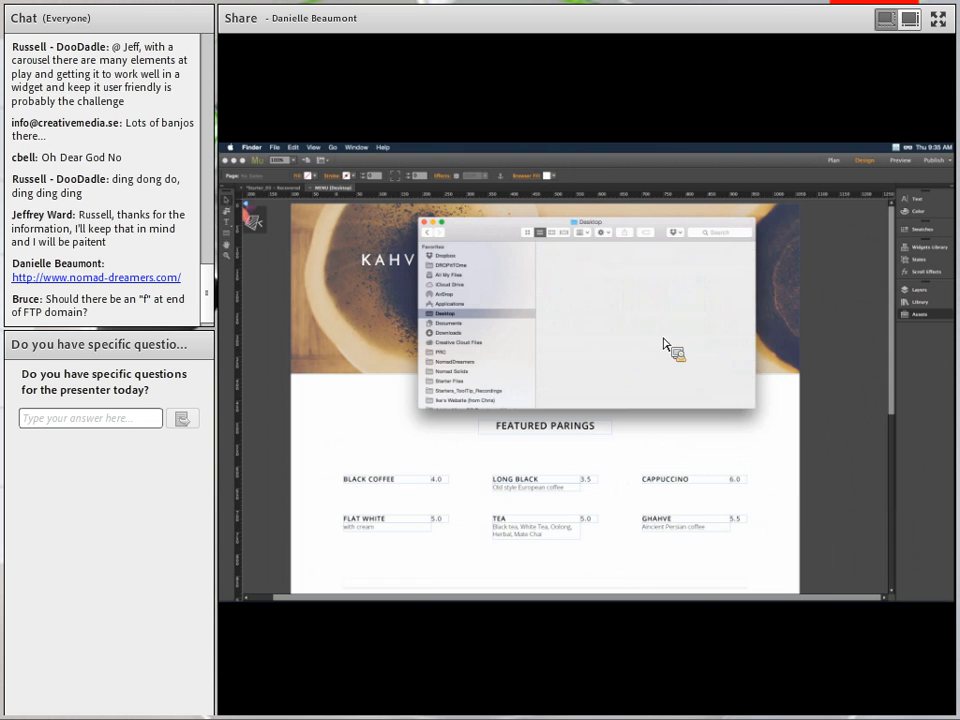
pyautogui.moveTo(757, 418); pyautogui.dragTo(853, 493)
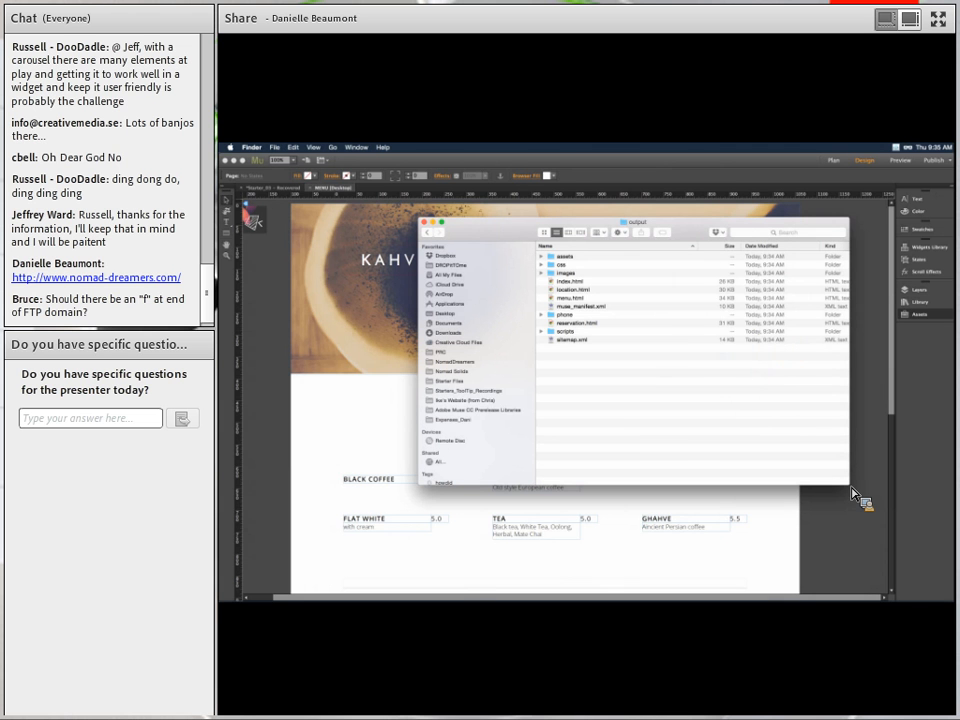
pyautogui.click(542, 265)
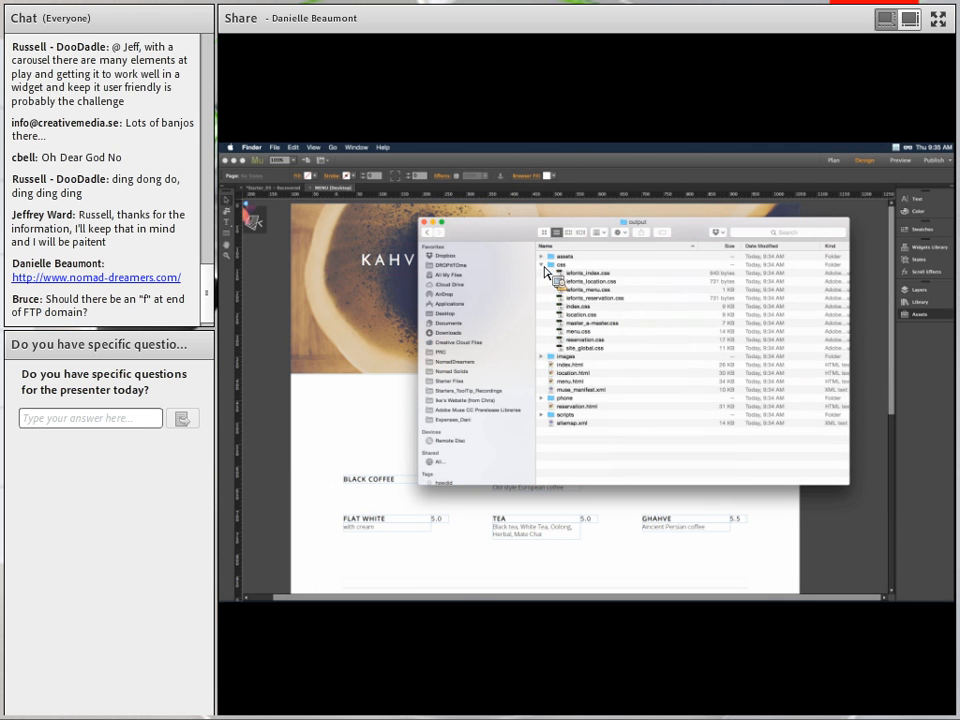
pyautogui.click(597, 275)
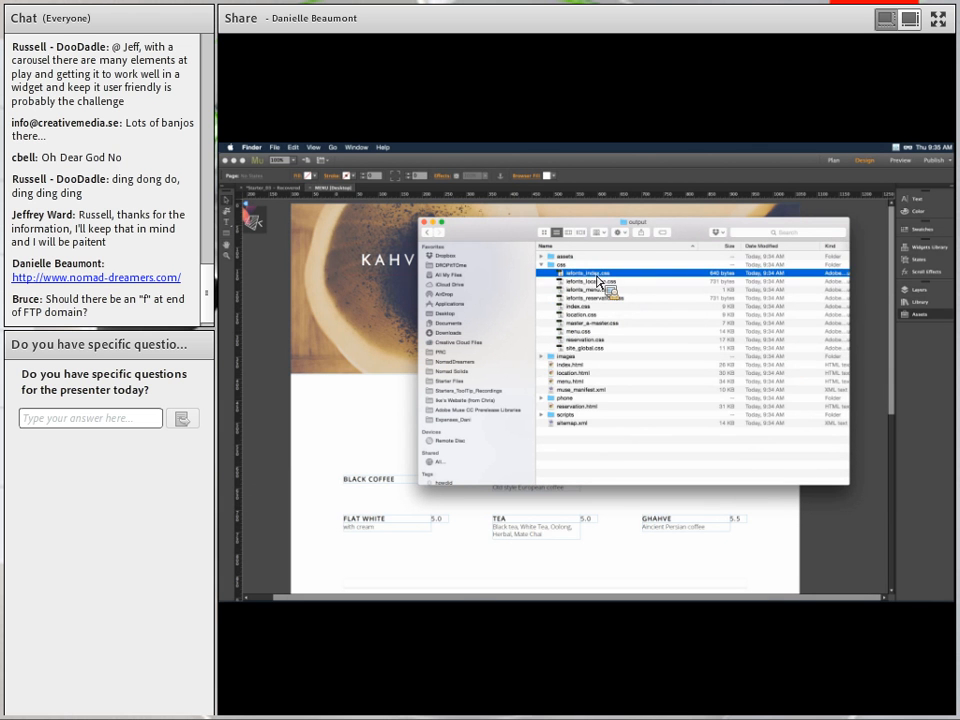
# Quick Look the bkg background photos one after another in assets, then close the preview.
pyautogui.moveTo(598, 280); pyautogui.dragTo(547, 274)
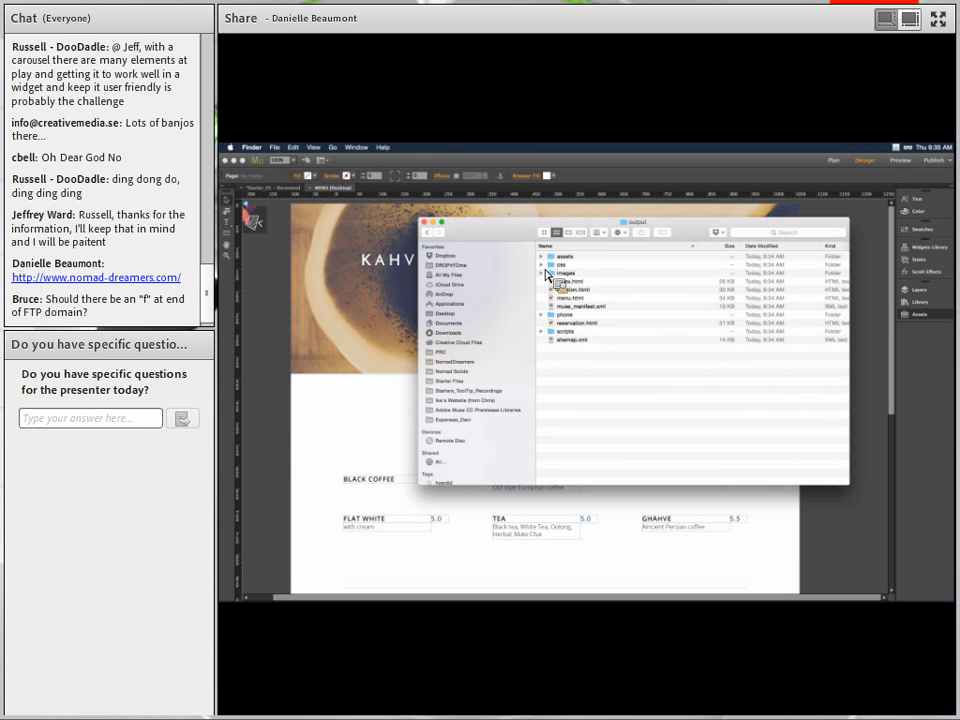
pyautogui.moveTo(547, 274); pyautogui.dragTo(547, 274)
pyautogui.moveTo(547, 274); pyautogui.dragTo(581, 272)
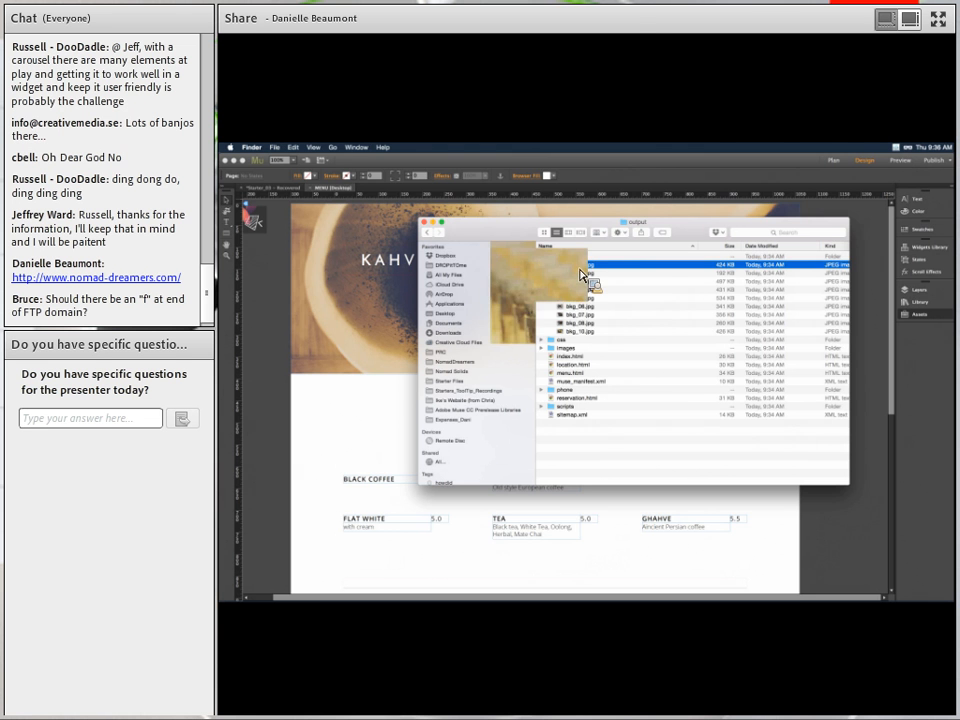
pyautogui.press('Down')
pyautogui.press('Down')
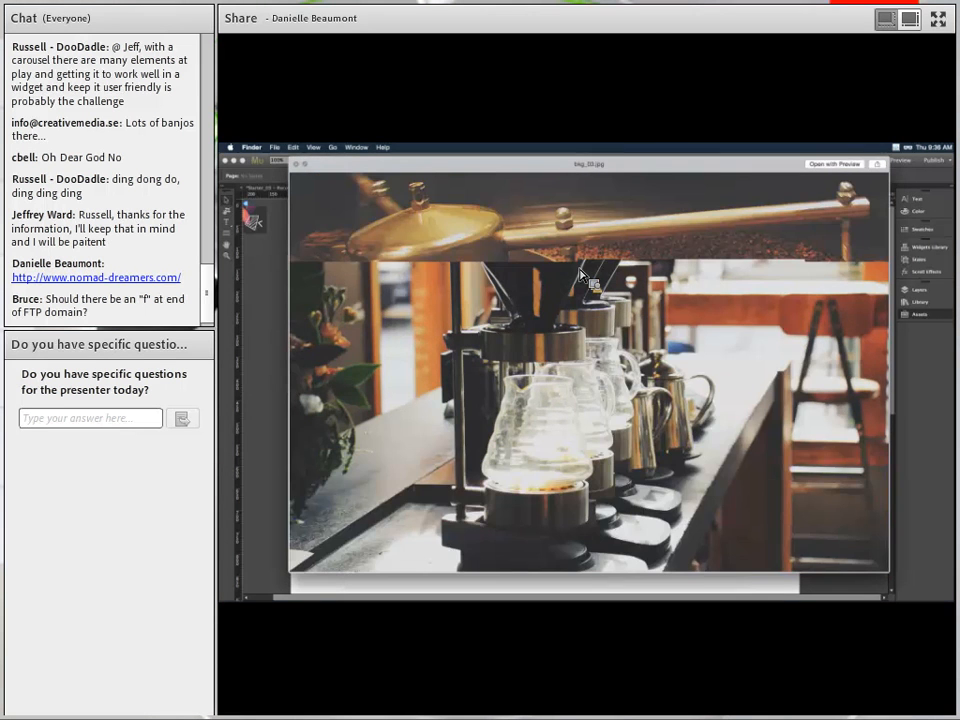
pyautogui.press('Down')
pyautogui.press('space')
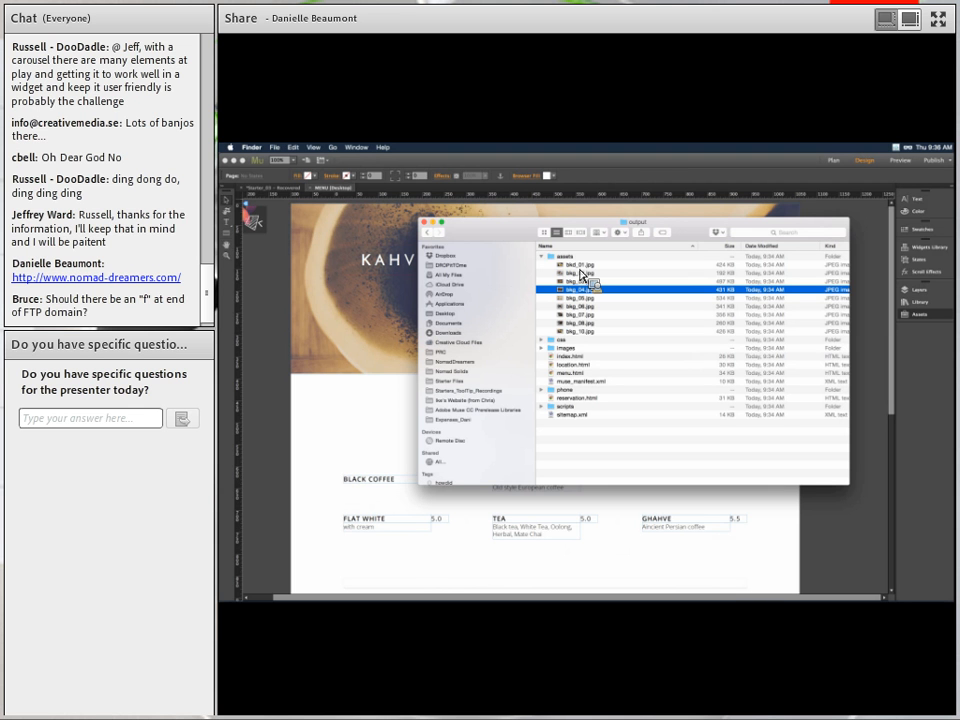
pyautogui.moveTo(581, 273); pyautogui.dragTo(626, 268)
pyautogui.moveTo(628, 272); pyautogui.dragTo(583, 414)
# Quick Look site_global.css, then expand the images folder listing background_t3 JPEGs, arrow PNGs and u833 icons.
pyautogui.press('space')
pyautogui.press('space')
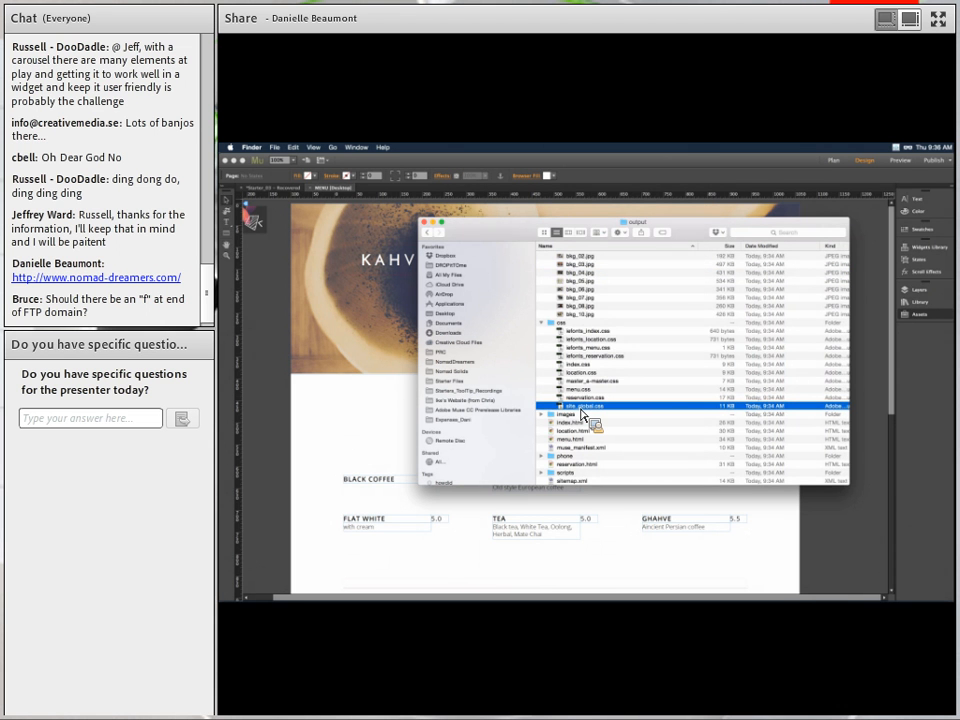
pyautogui.moveTo(582, 413); pyautogui.dragTo(650, 328)
pyautogui.scroll(-2, 650, 330)
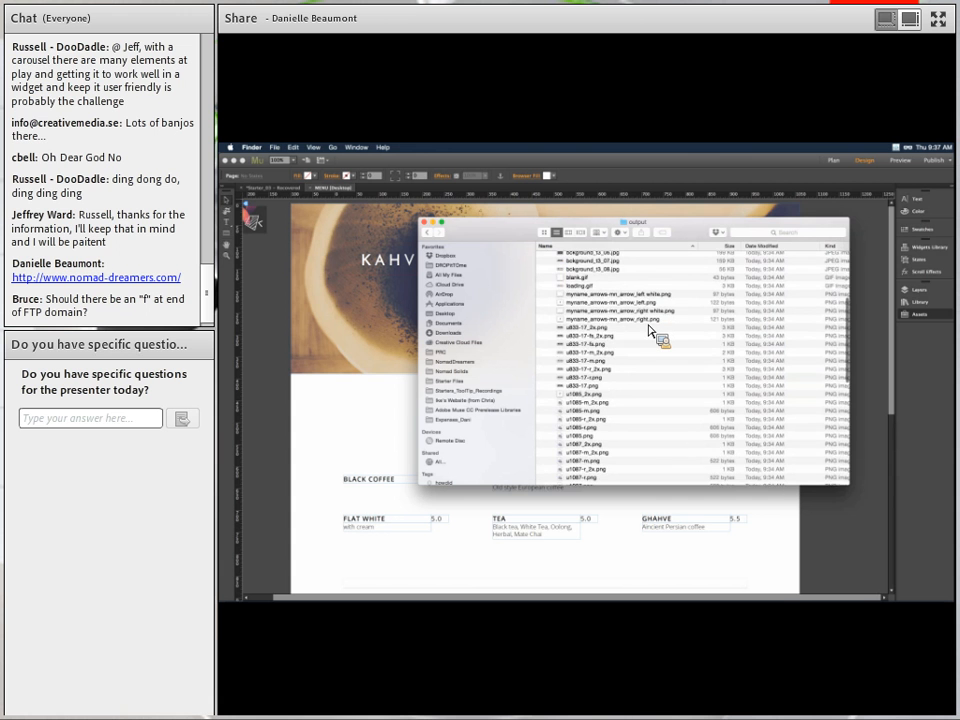
pyautogui.scroll(2, 650, 331)
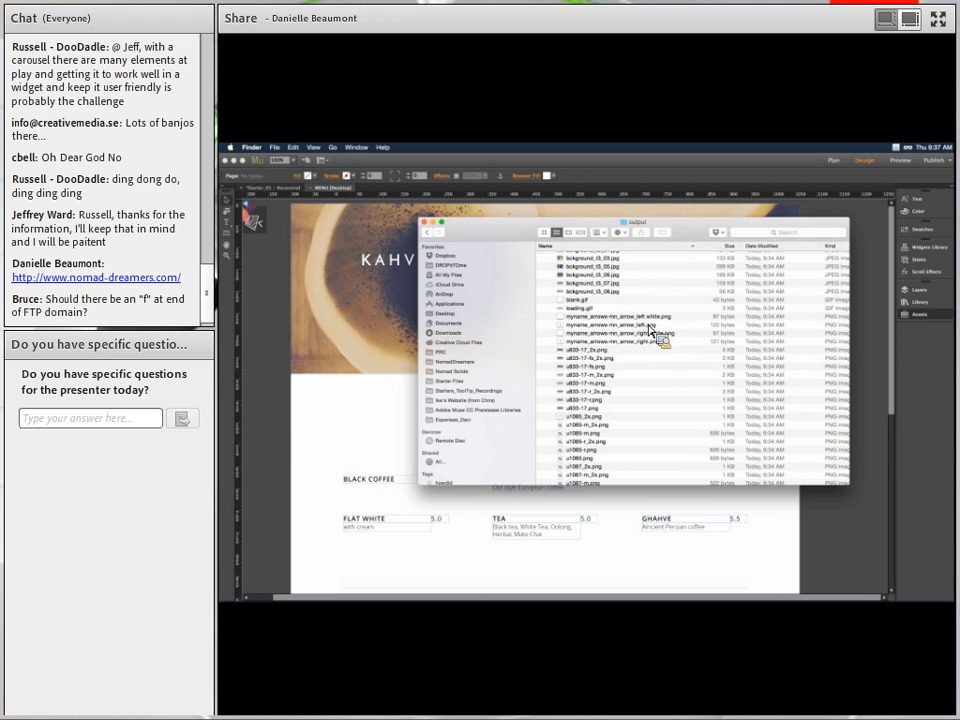
pyautogui.scroll(3, 649, 330)
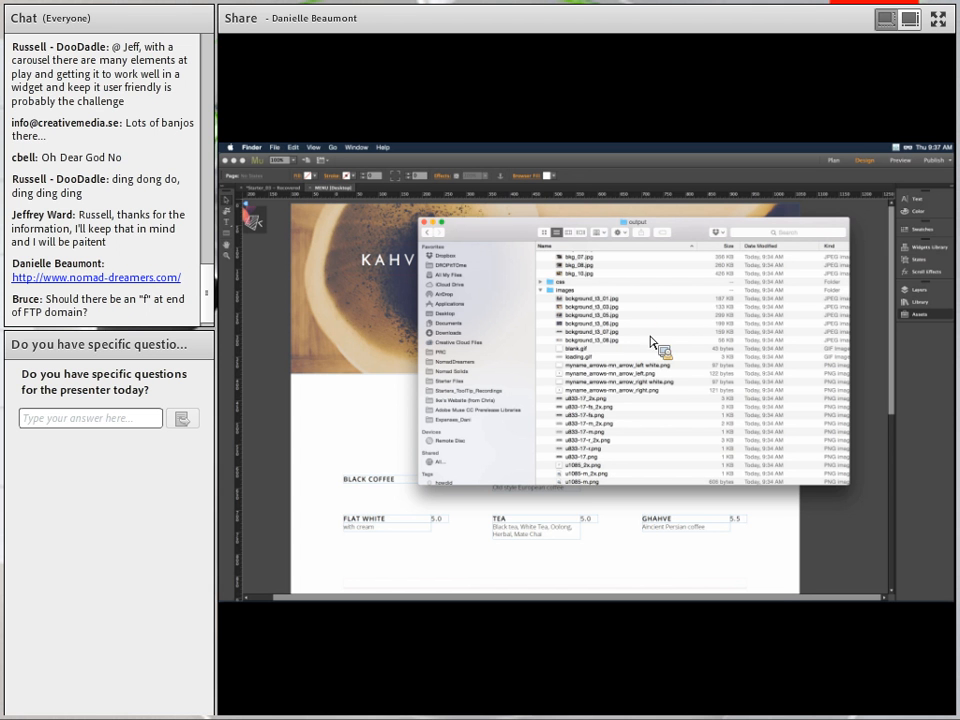
pyautogui.scroll(-2, 677, 433)
pyautogui.click(594, 274)
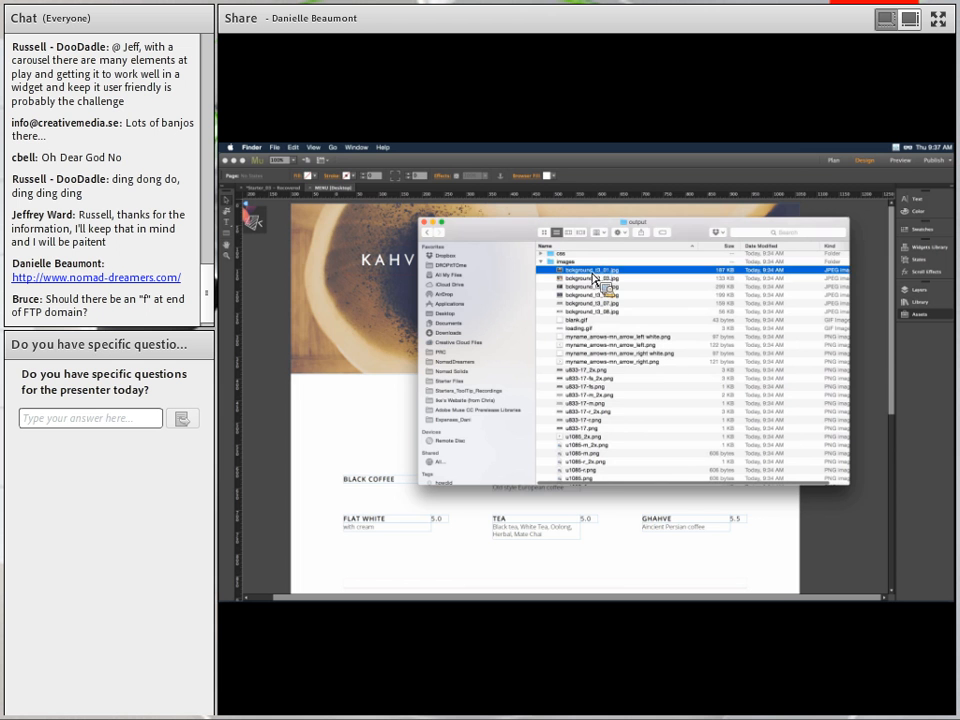
pyautogui.press('space')
pyautogui.press('Down')
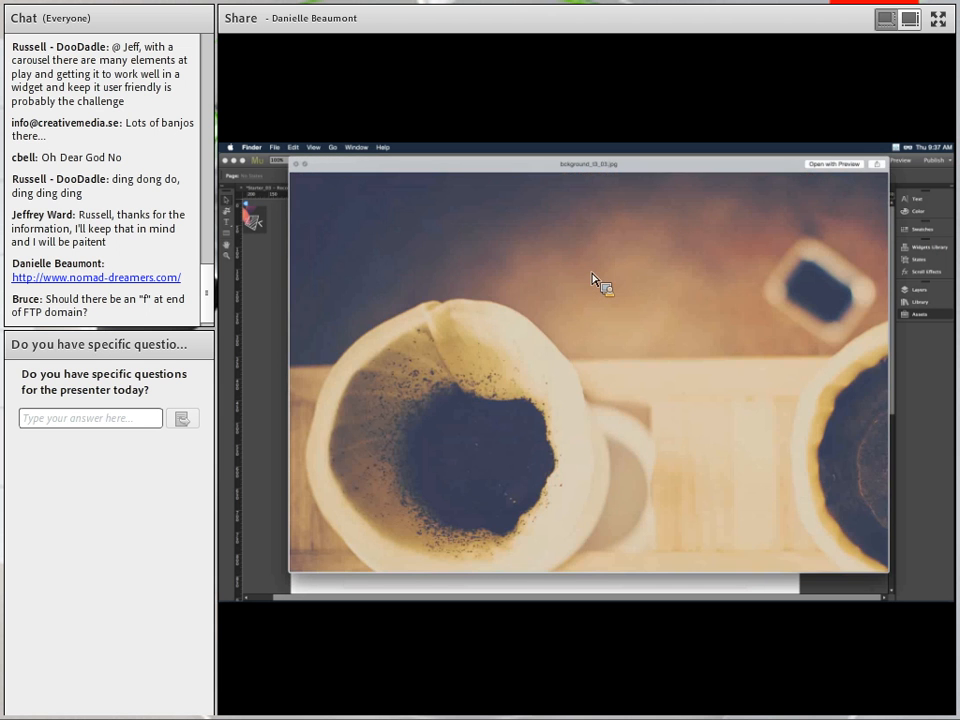
pyautogui.press('space')
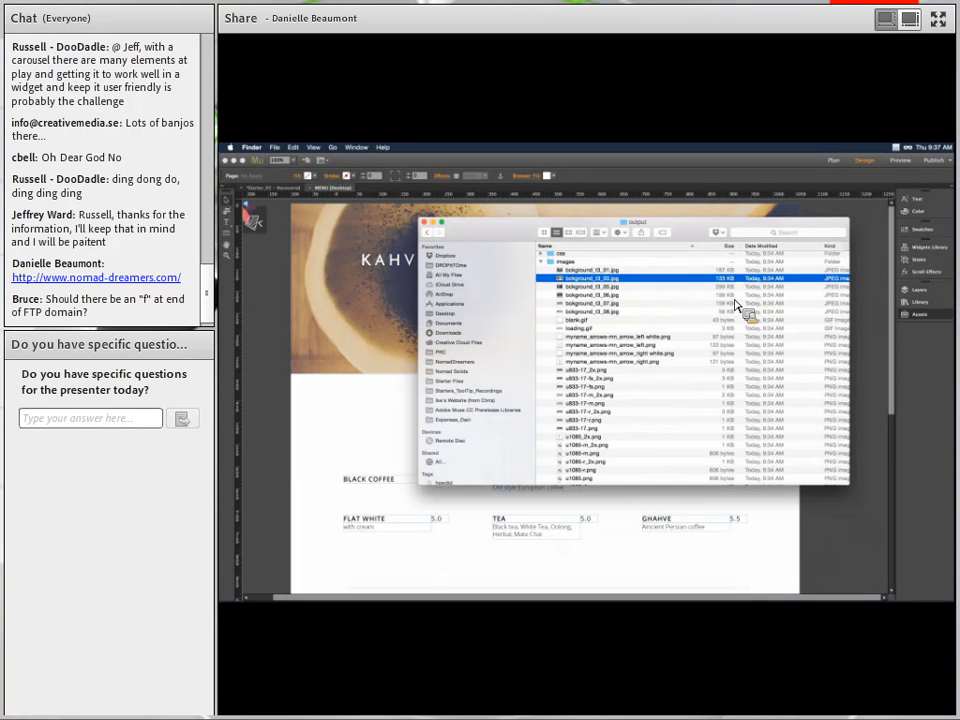
pyautogui.press('Down')
pyautogui.press('space')
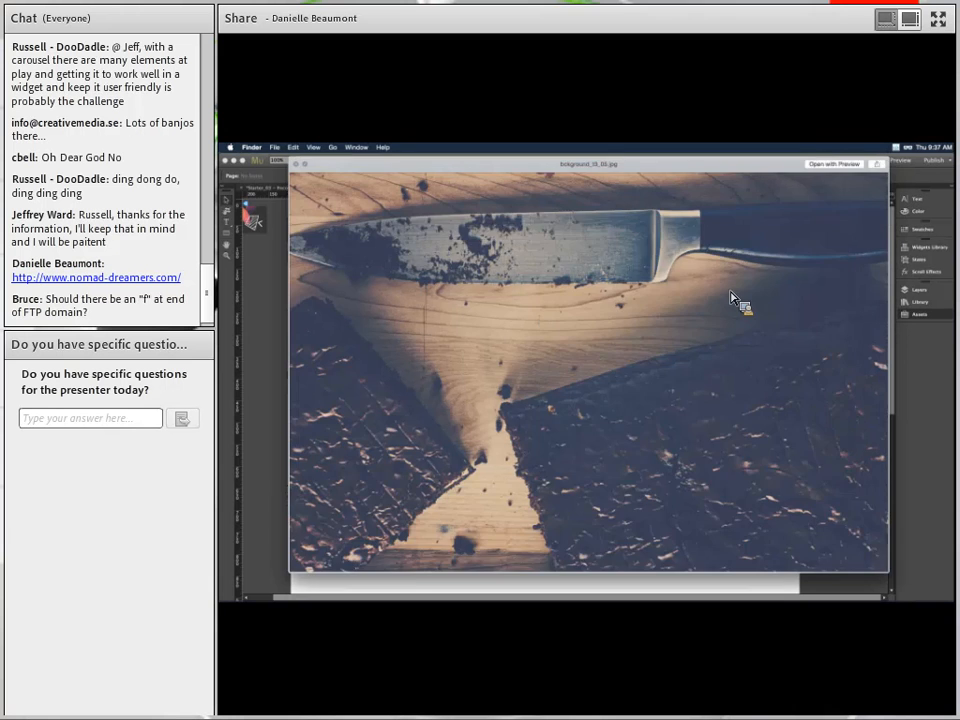
pyautogui.press('space')
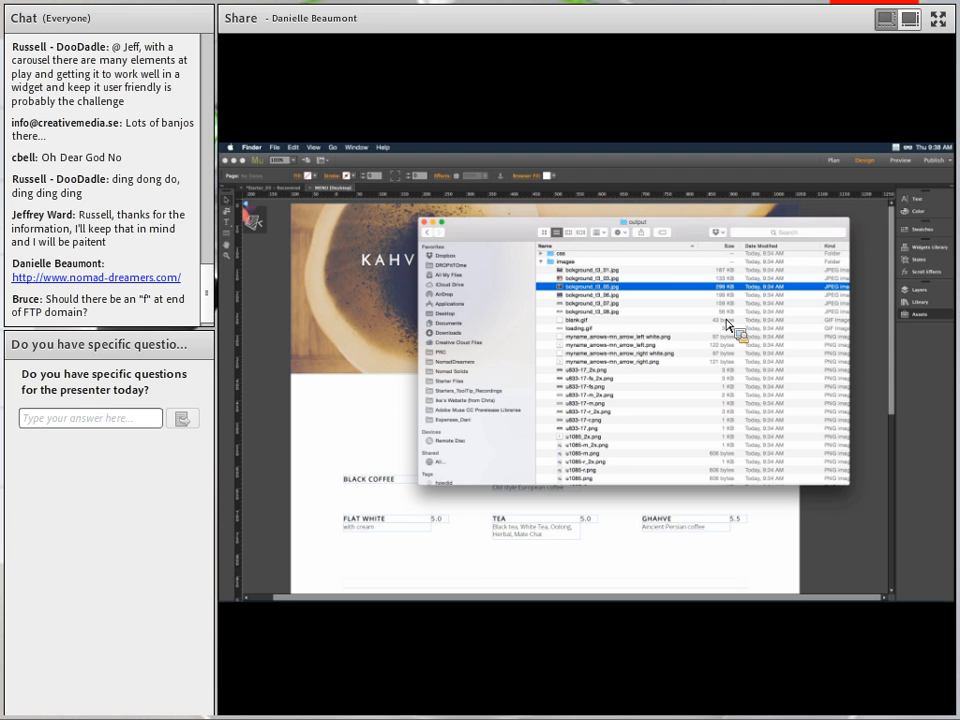
# Compare Quick Look previews of the u833-17-fs.png and u833-17-fs_2x.png SUBMIT button graphics.
pyautogui.moveTo(728, 324); pyautogui.dragTo(646, 287)
pyautogui.click(598, 380)
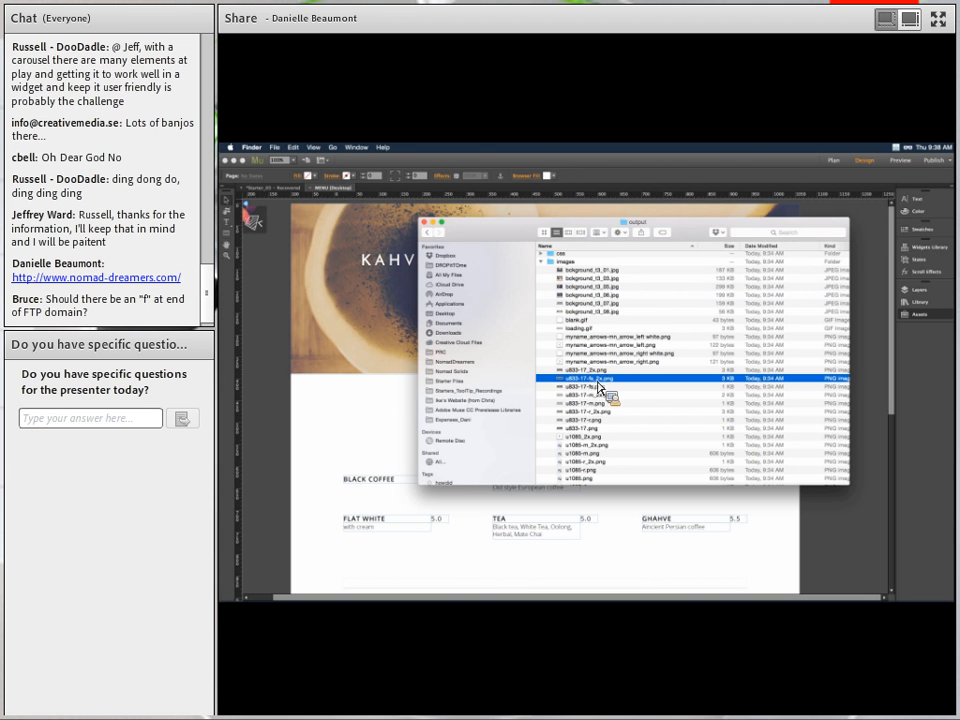
pyautogui.click(590, 371)
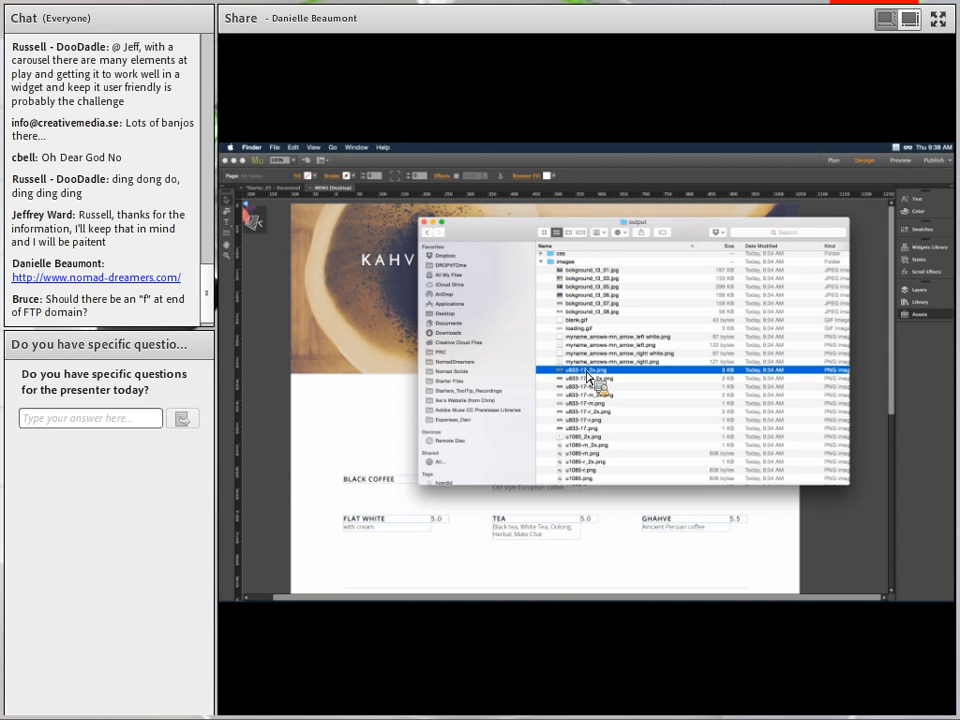
pyautogui.press('space')
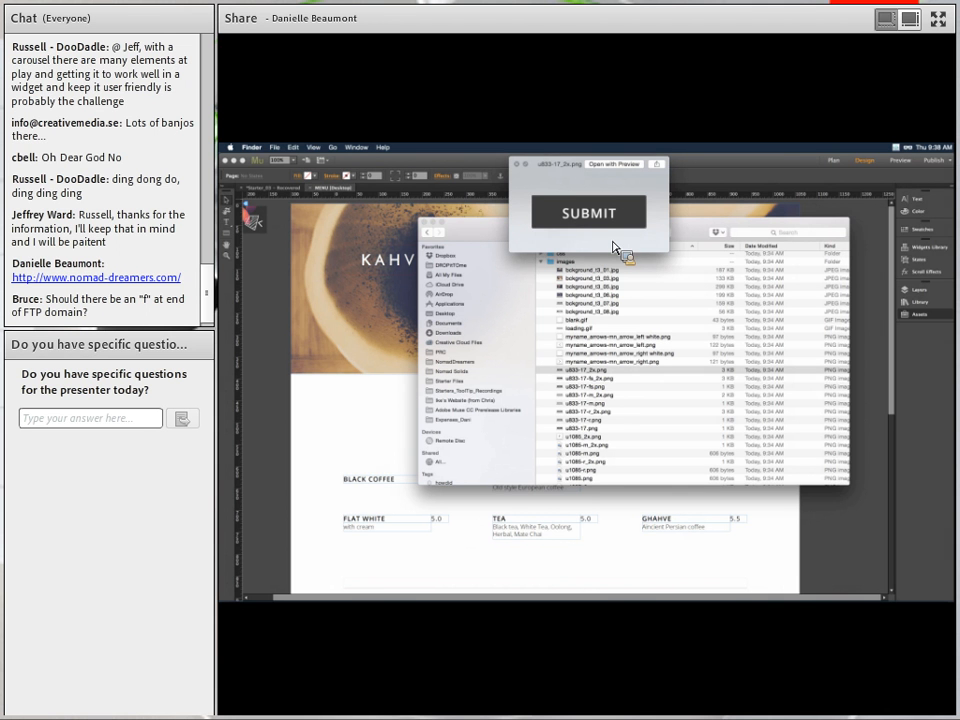
pyautogui.click(623, 387)
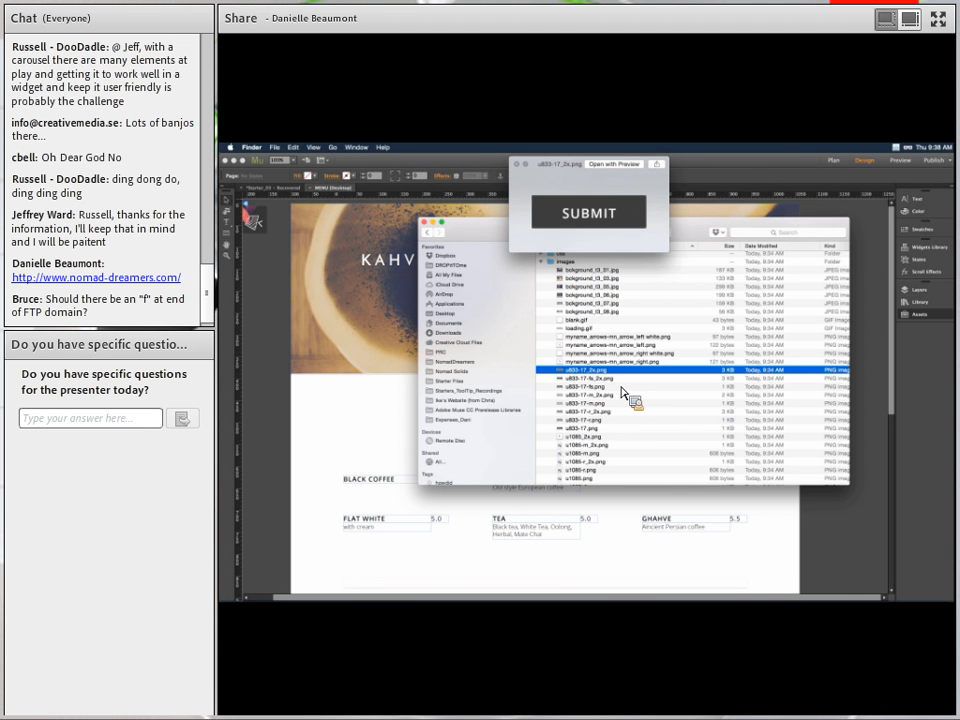
pyautogui.press('Down')
pyautogui.press('Down')
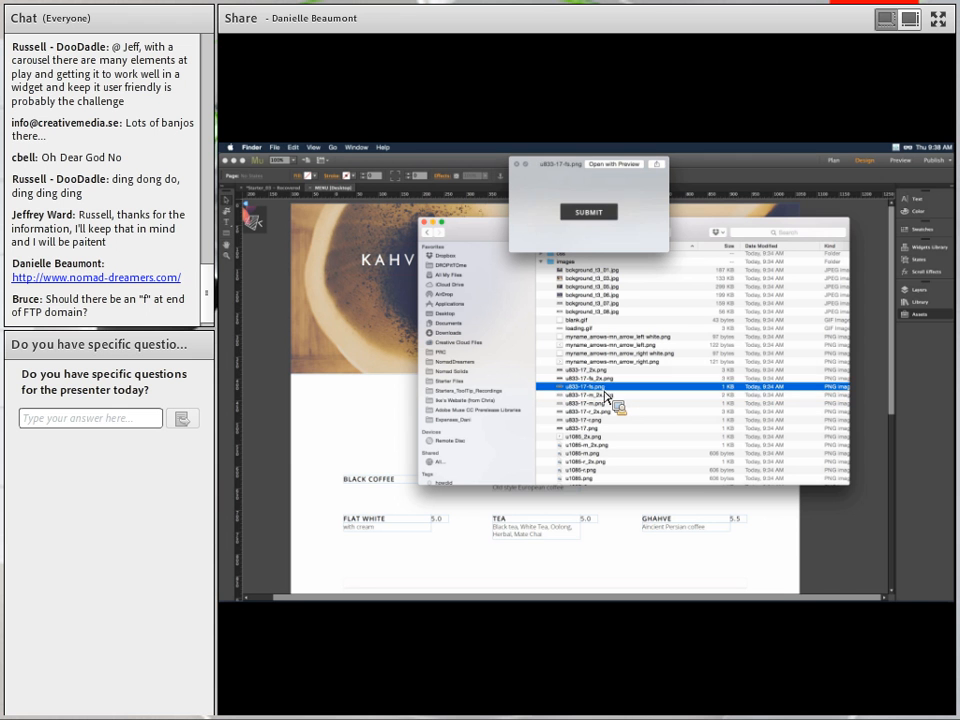
pyautogui.press('Up')
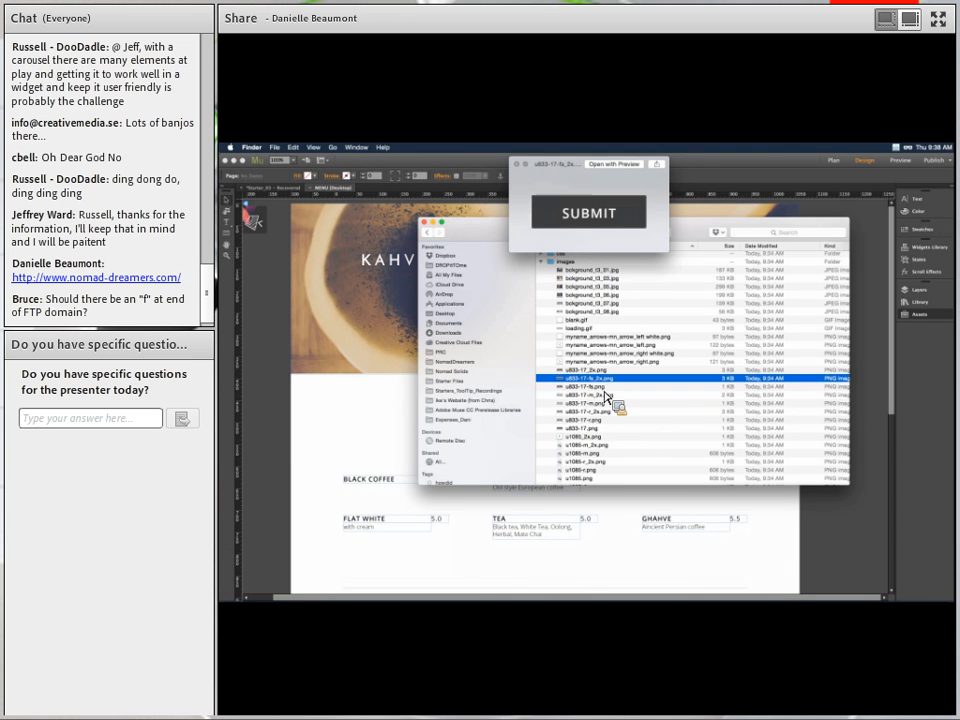
pyautogui.press('Down')
pyautogui.press('Up')
pyautogui.press('Down')
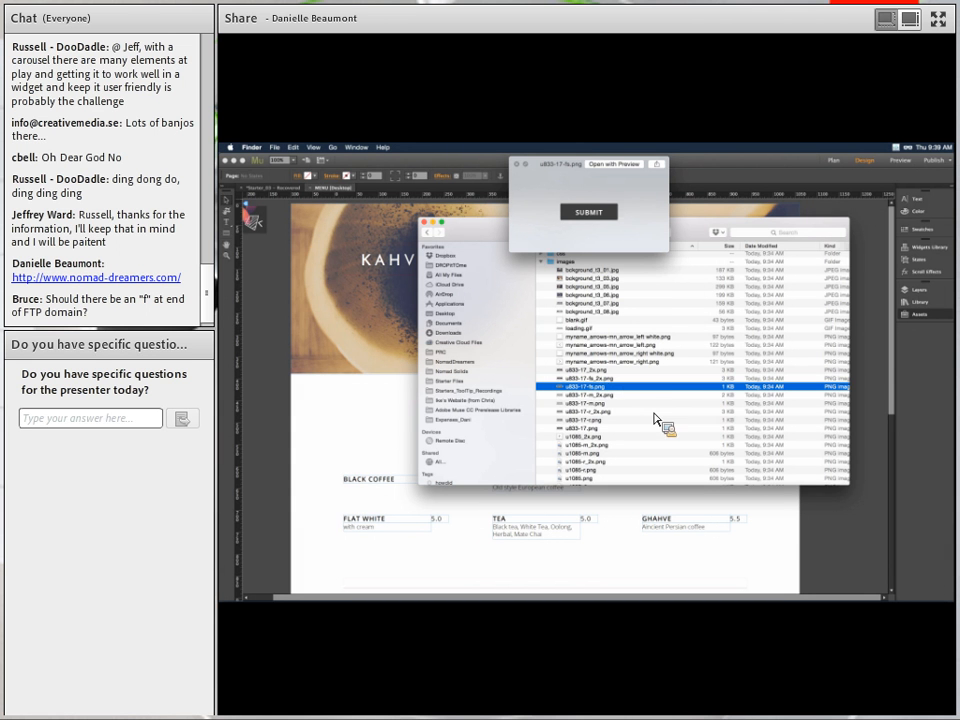
pyautogui.scroll(-4, 656, 416)
pyautogui.scroll(2, 656, 416)
pyautogui.press('space')
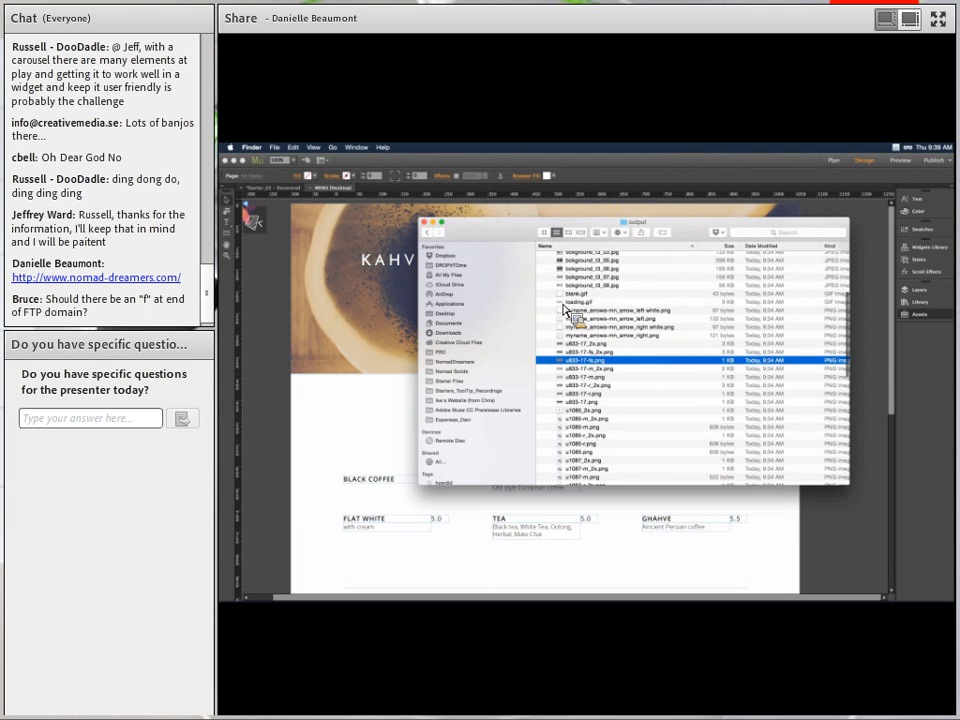
pyautogui.scroll(5, 566, 311)
# Collapse the images folder and preview the contents of muse_manifest.xml, passing index.html and menu.html.
pyautogui.click(542, 350)
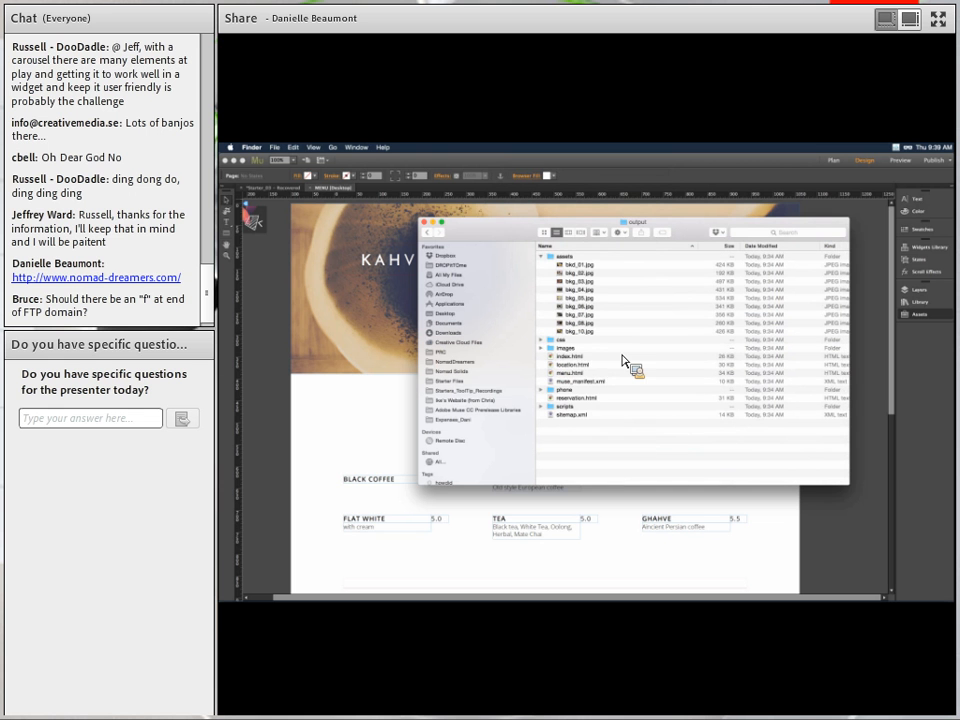
pyautogui.click(573, 358)
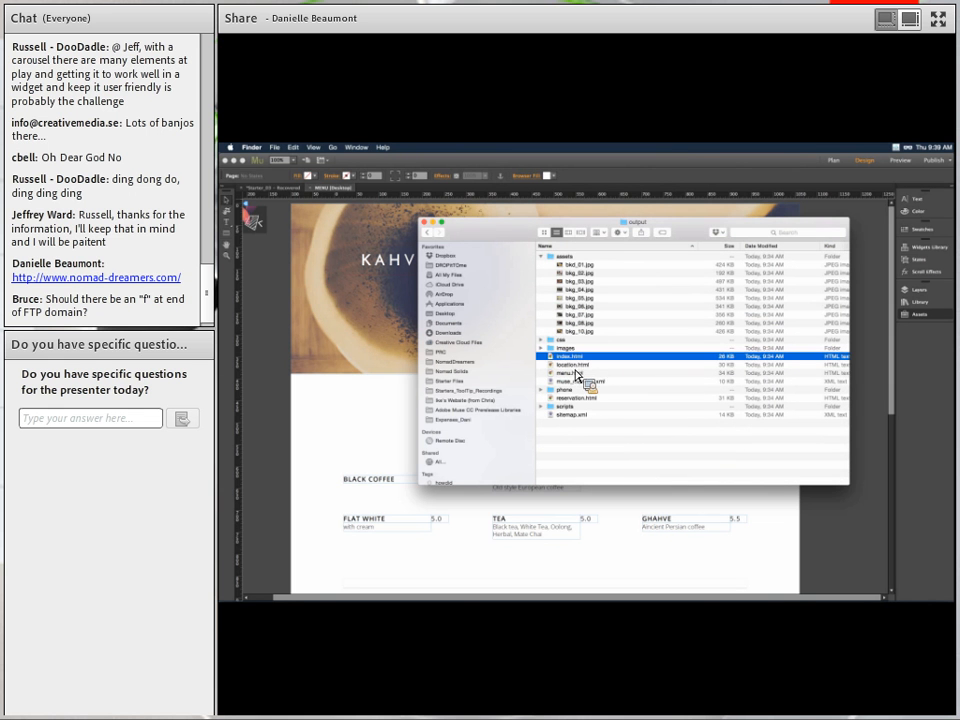
pyautogui.click(575, 375)
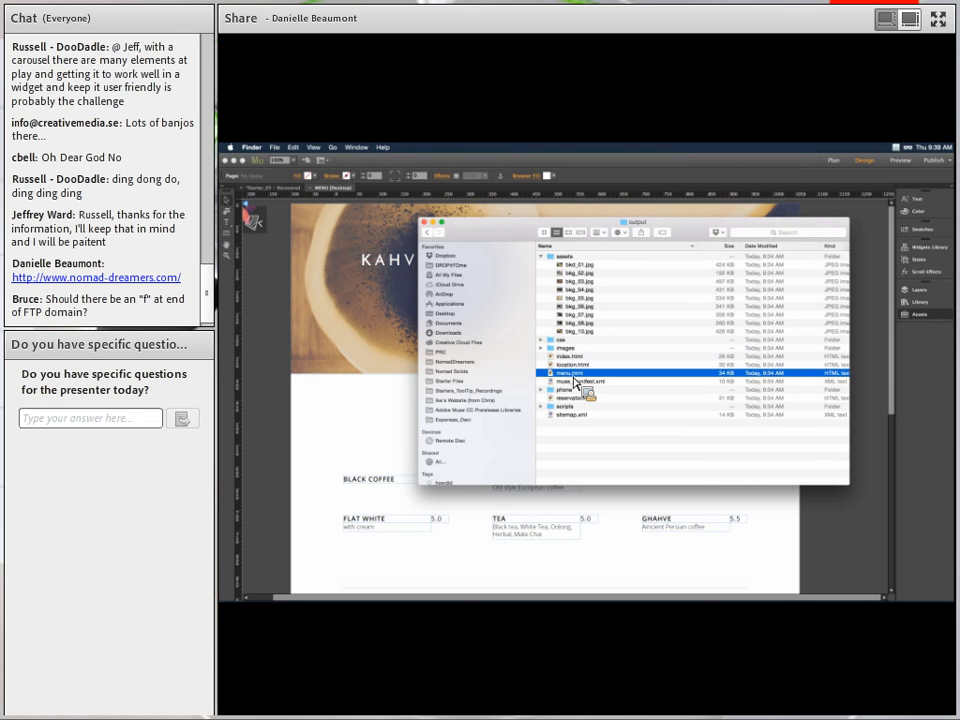
pyautogui.click(575, 381)
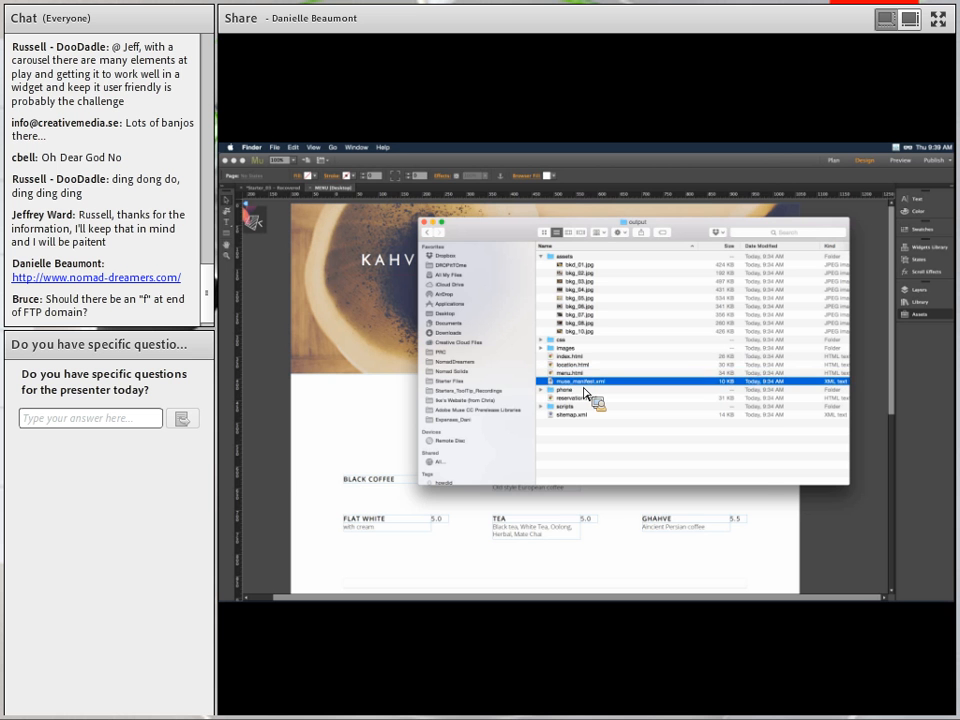
pyautogui.press('space')
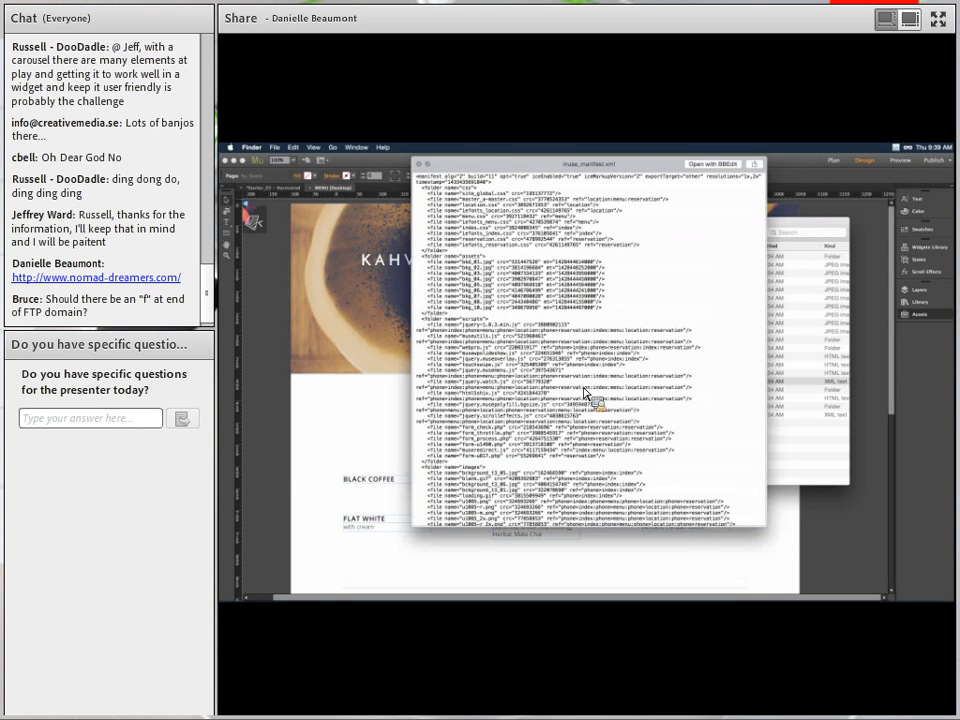
pyautogui.scroll(-5, 588, 393)
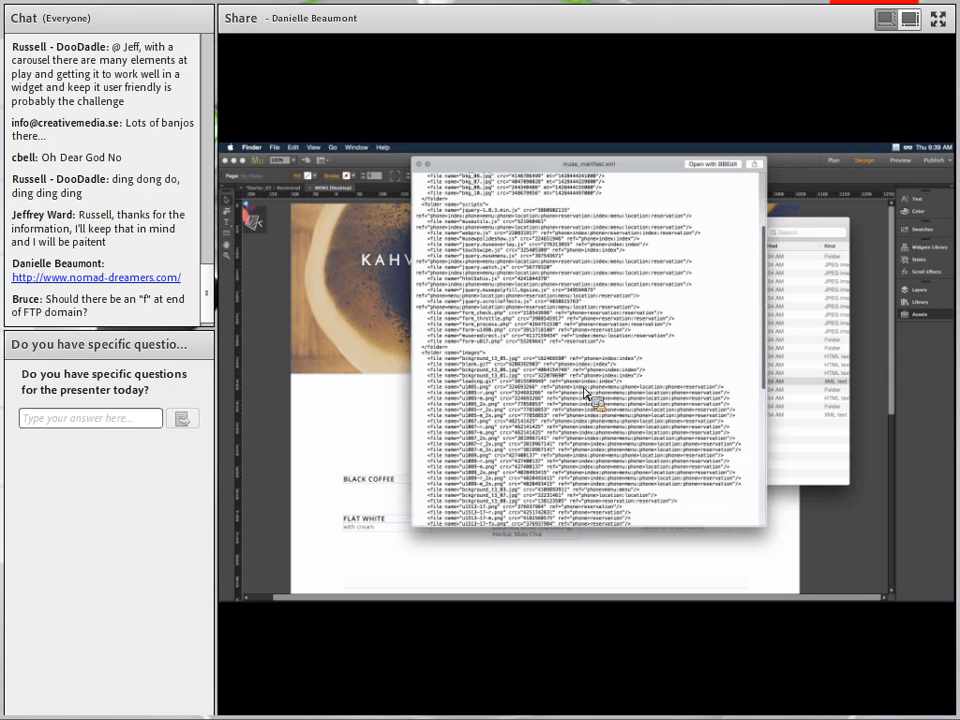
pyautogui.scroll(5, 588, 393)
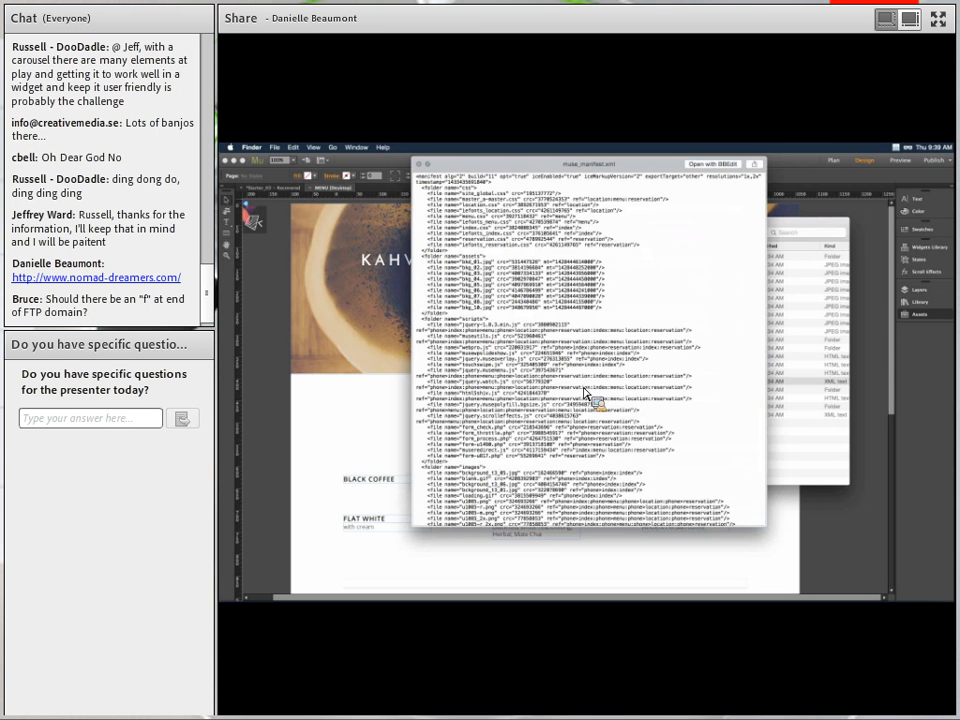
pyautogui.press('space')
# Select sitemap.xml in the output folder and open its Quick Look preview.
pyautogui.moveTo(613, 396); pyautogui.dragTo(585, 465)
pyautogui.scroll(-5, 614, 414)
pyautogui.scroll(5, 558, 391)
pyautogui.press('space')
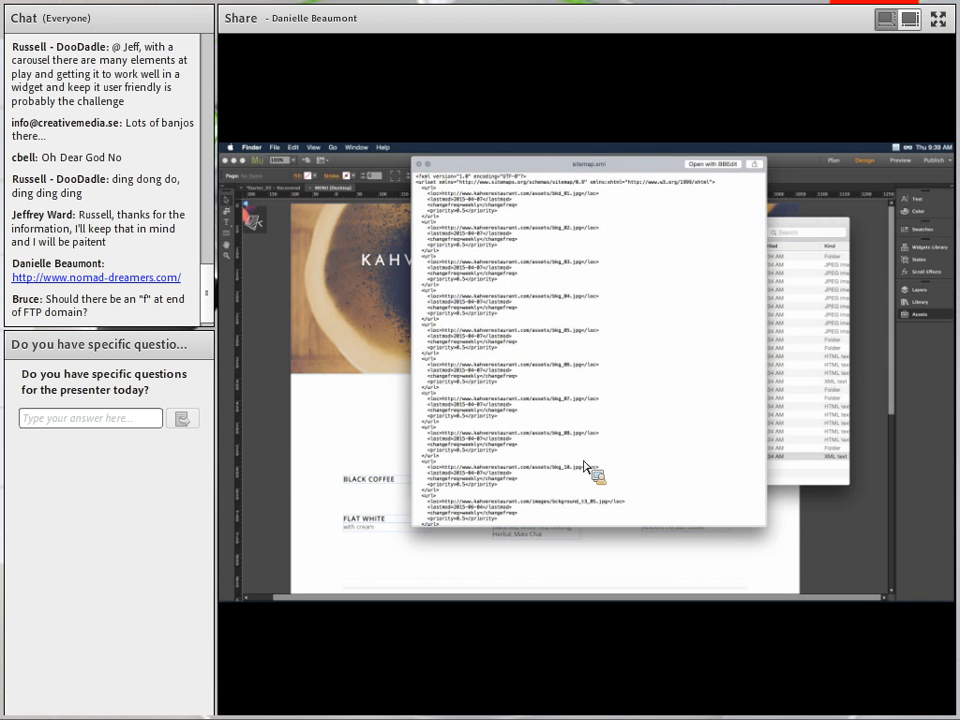
# Read the kahverestaurant.com URL entries in the sitemap.xml preview, then close it.
pyautogui.moveTo(585, 465); pyautogui.dragTo(585, 465)
pyautogui.press('space')
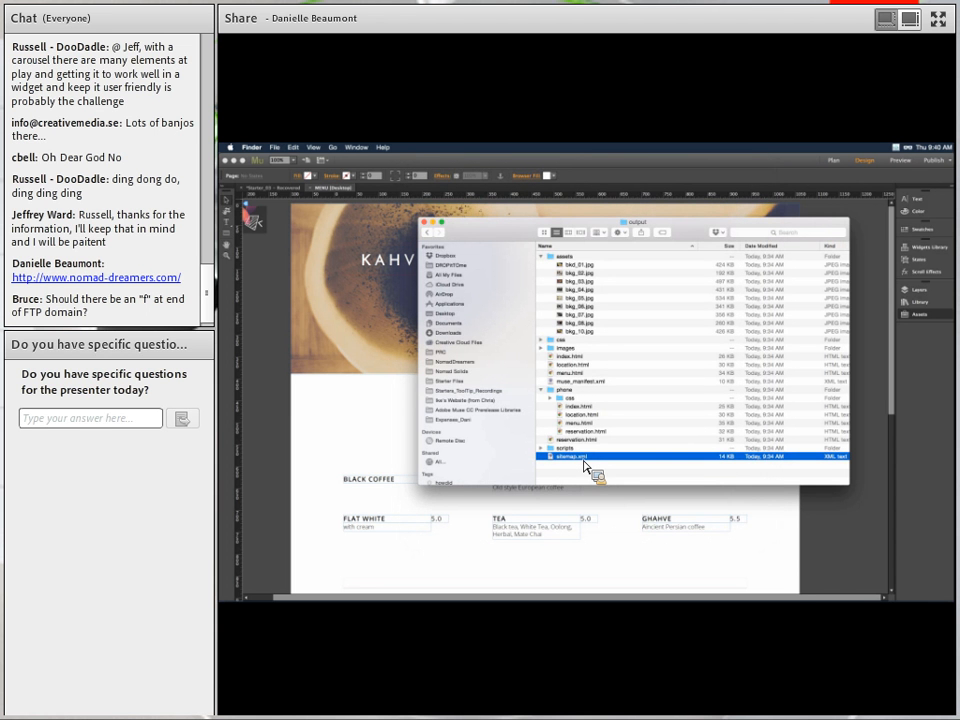
# Switch to Chrome showing the live KAHVE site at newkahve.businesscatalyst.com/index.html.
pyautogui.press('super+Tab')
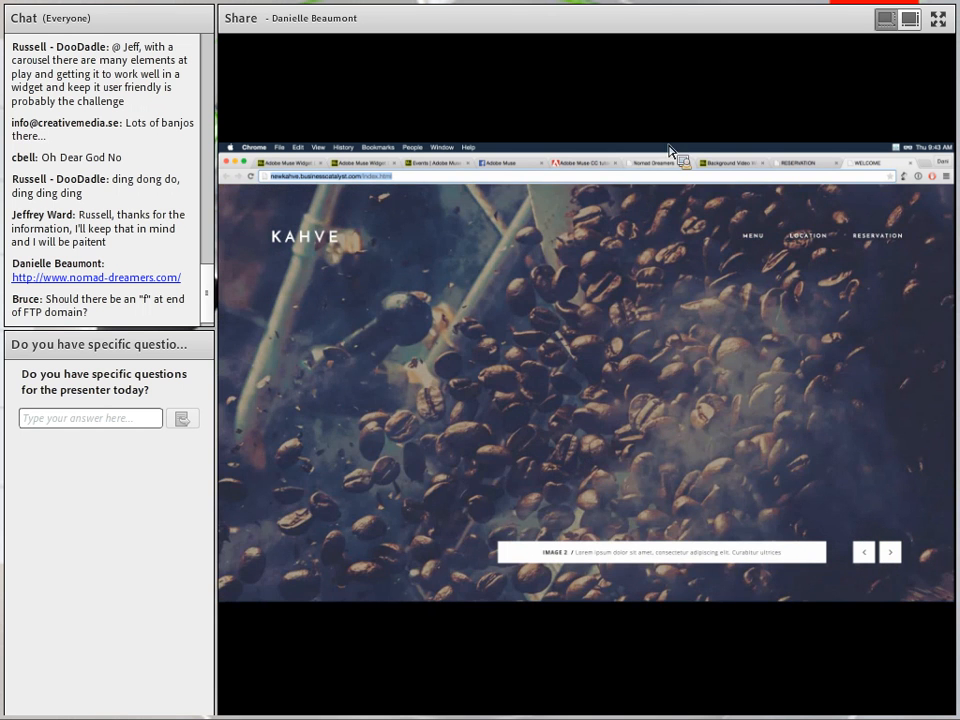
# Open the Nomad Dreamers tab and go to its NEWS page with the RSS Blog Widget.
pyautogui.click(660, 167)
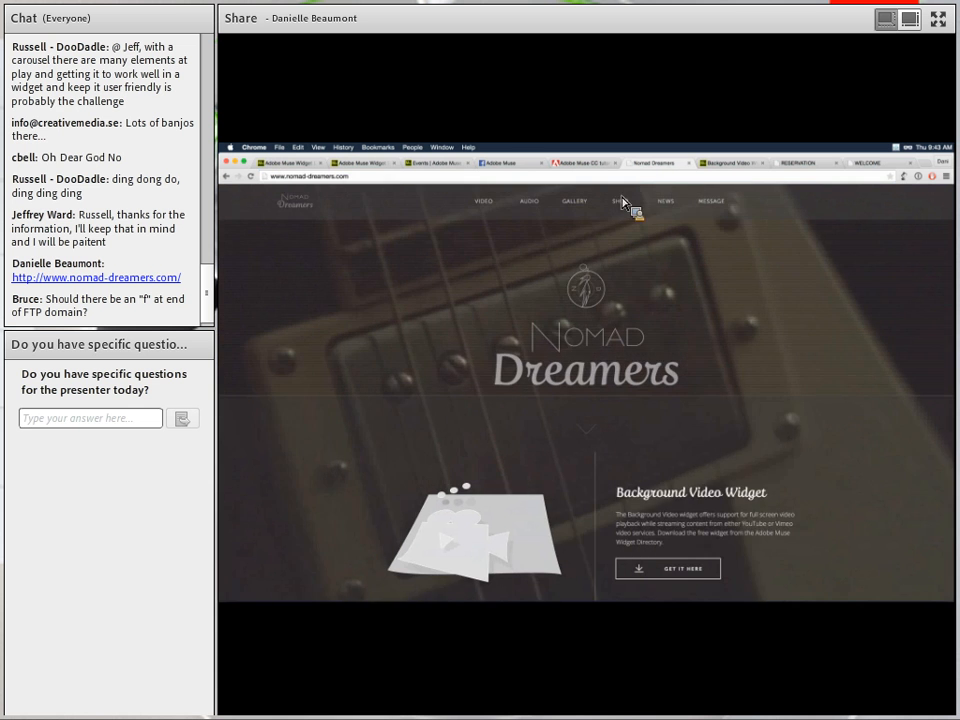
pyautogui.click(666, 202)
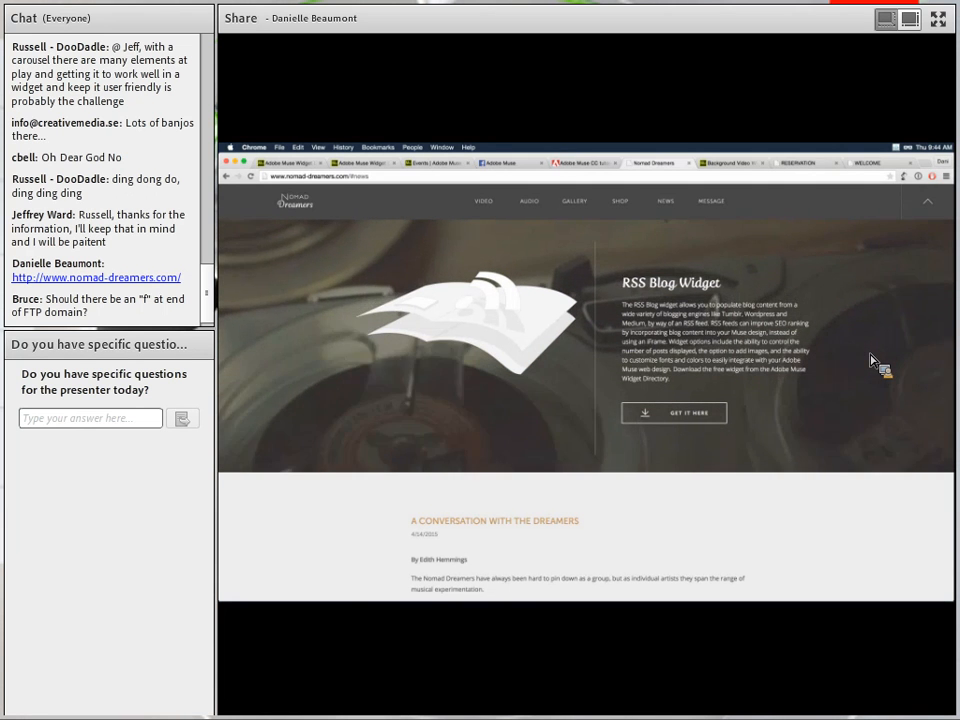
pyautogui.scroll(-5, 823, 466)
pyautogui.scroll(-3, 823, 466)
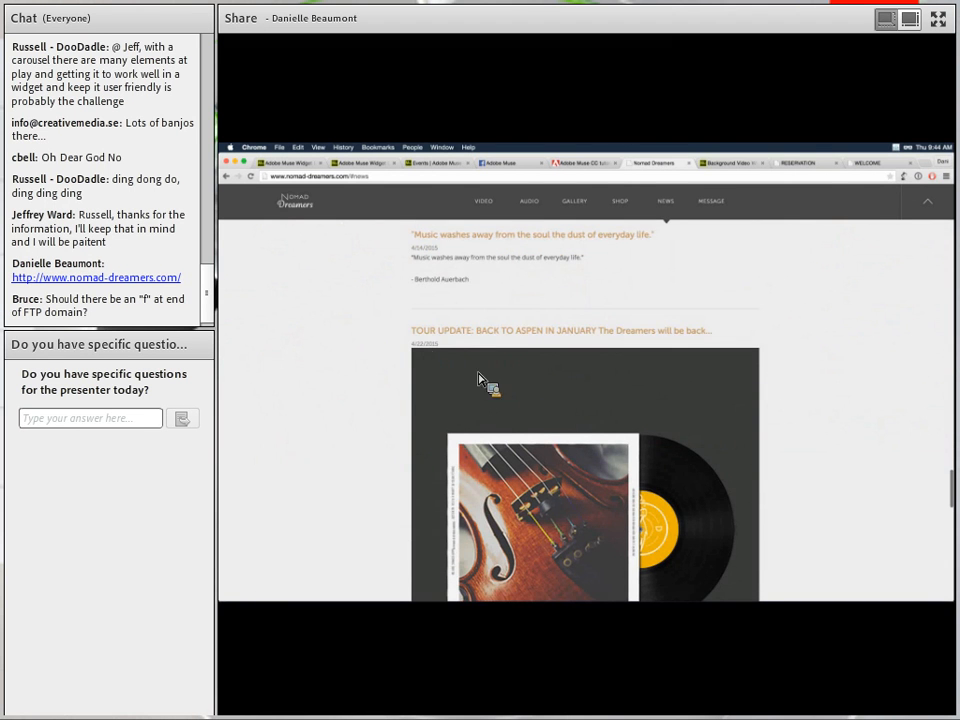
pyautogui.scroll(-4, 557, 429)
pyautogui.scroll(-6, 557, 429)
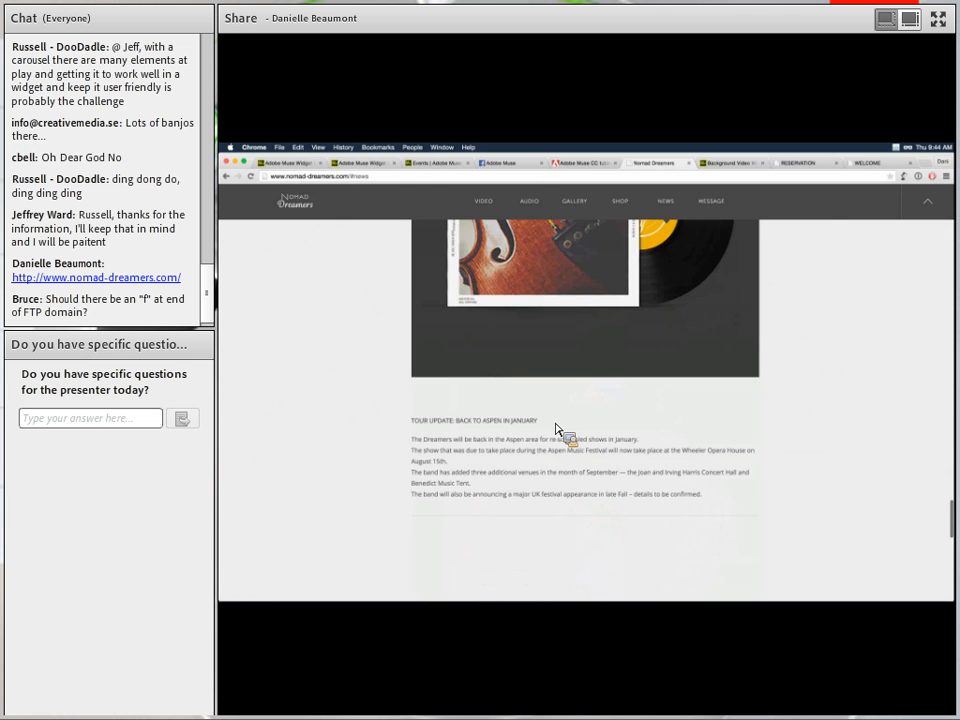
pyautogui.scroll(10, 557, 429)
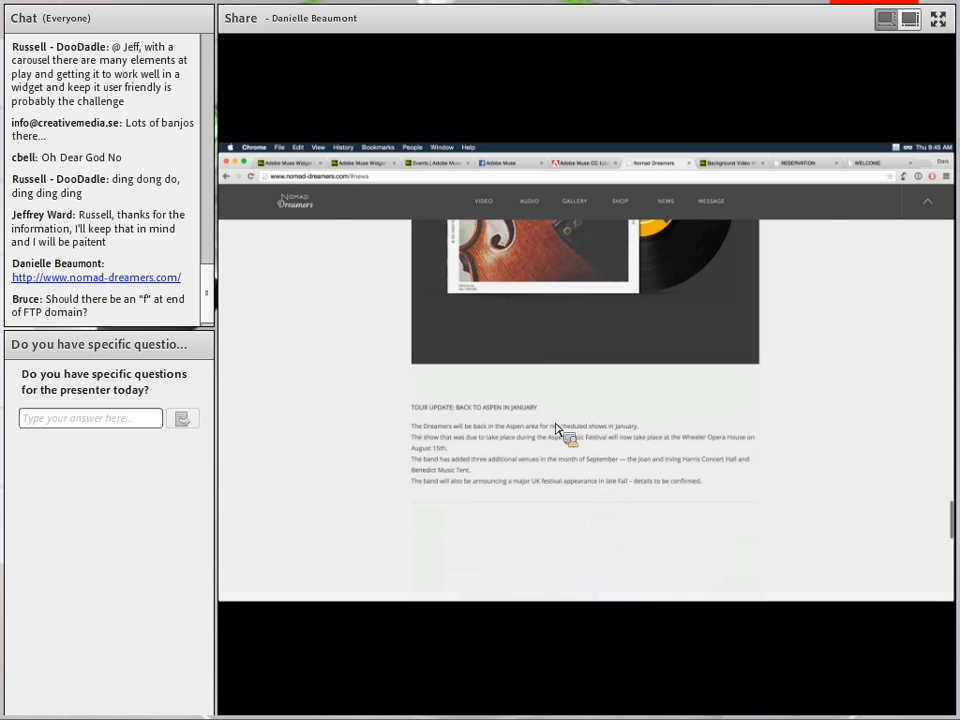
pyautogui.scroll(4, 557, 429)
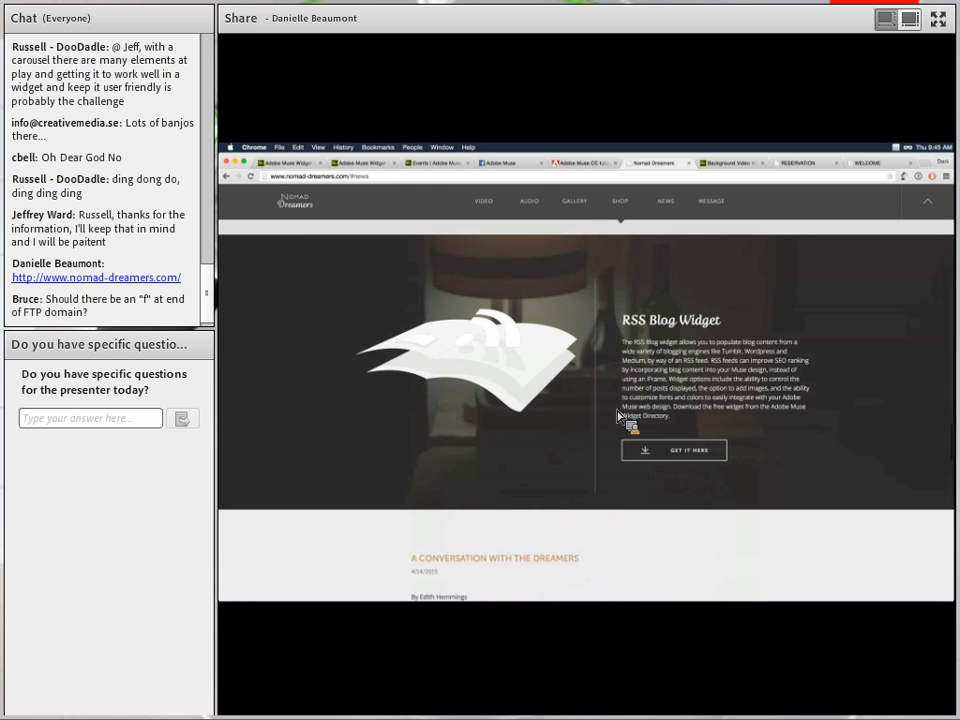
pyautogui.scroll(-3, 806, 527)
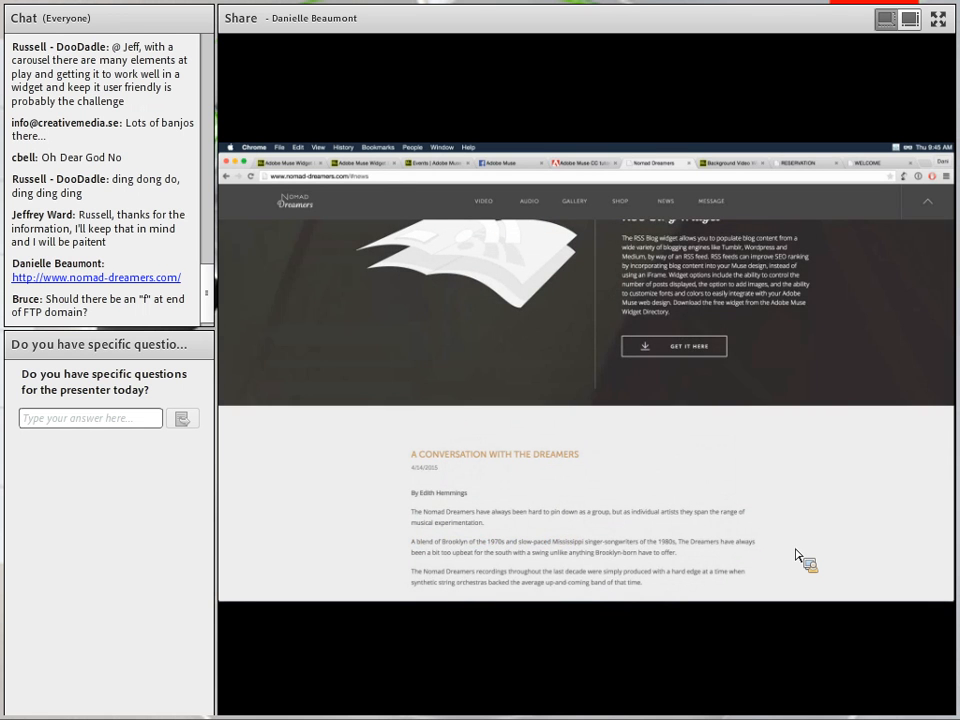
pyautogui.scroll(1, 795, 549)
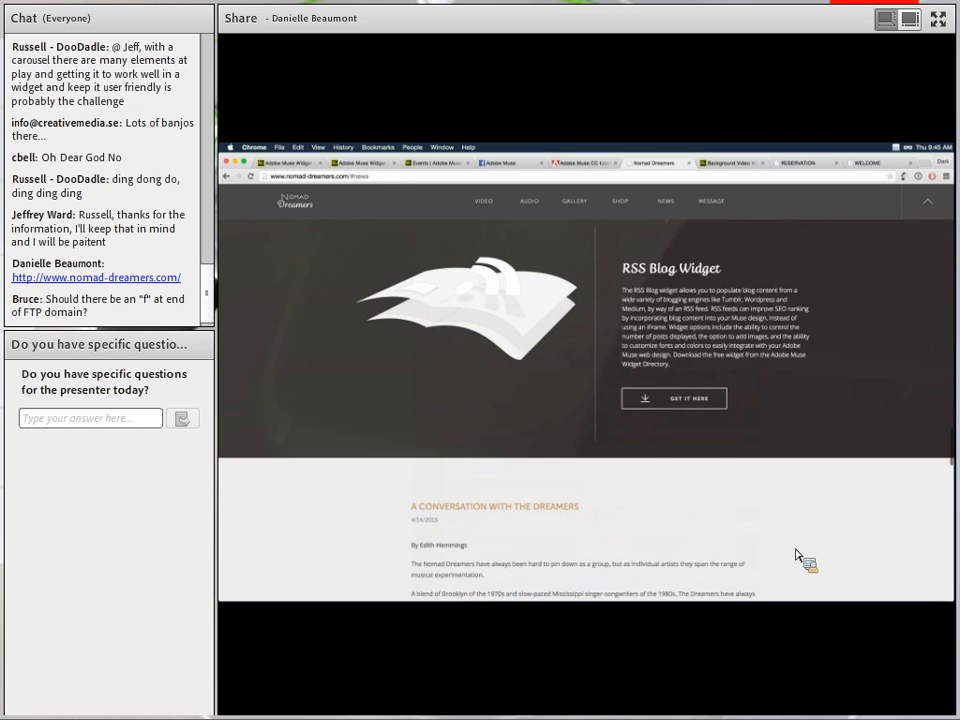
pyautogui.scroll(-5, 800, 557)
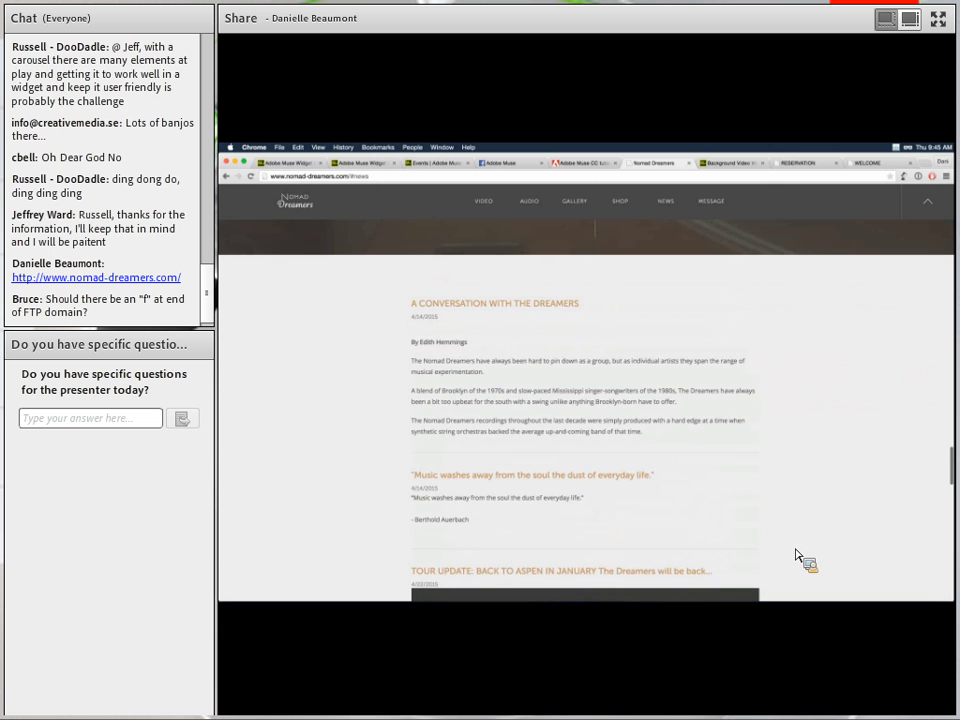